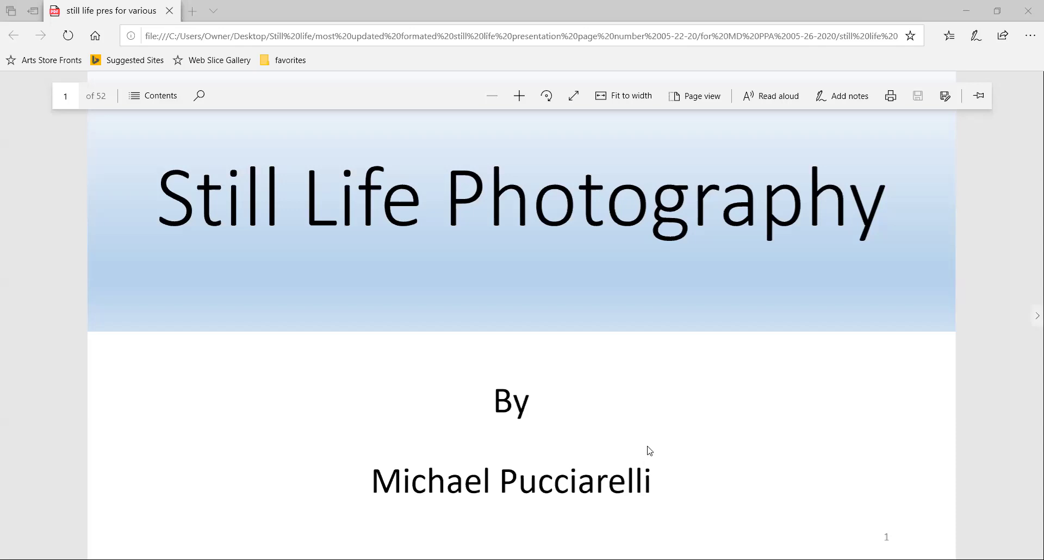
Page forward twice from the title slide past Light Painting Images to page 3.
{"action": "key", "text": "Right"}
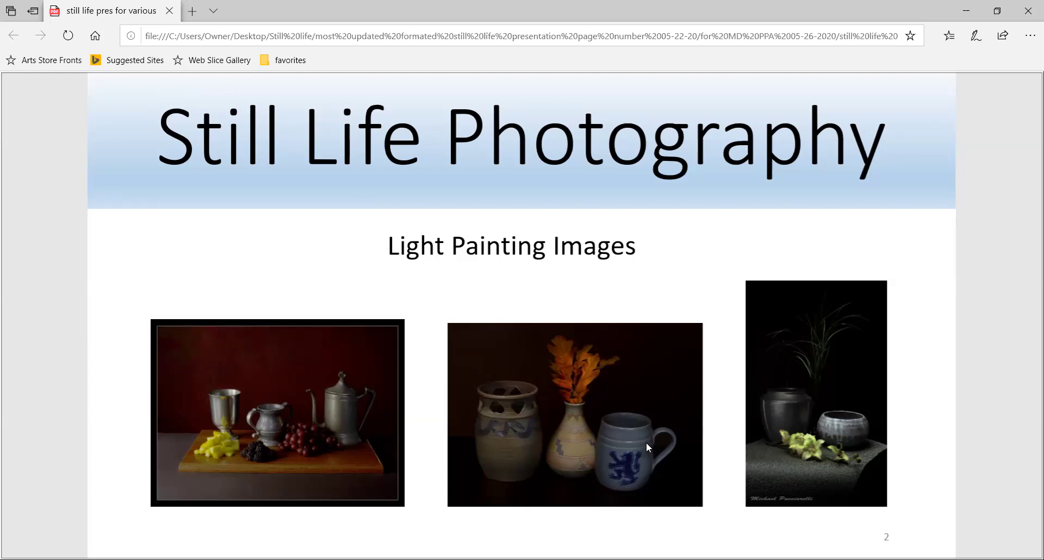
{"action": "key", "text": "Right"}
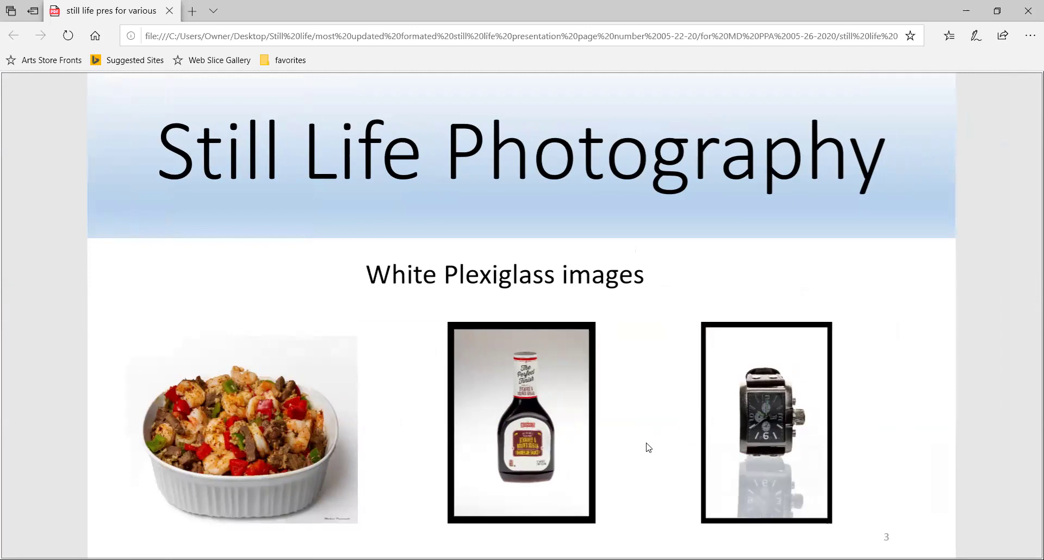
Scroll down two pages from page 3 past Black Plexiglass Images toward the Agenda slide.
{"action": "scroll", "coordinate": [648, 447], "scroll_direction": "down", "scroll_amount": 2}
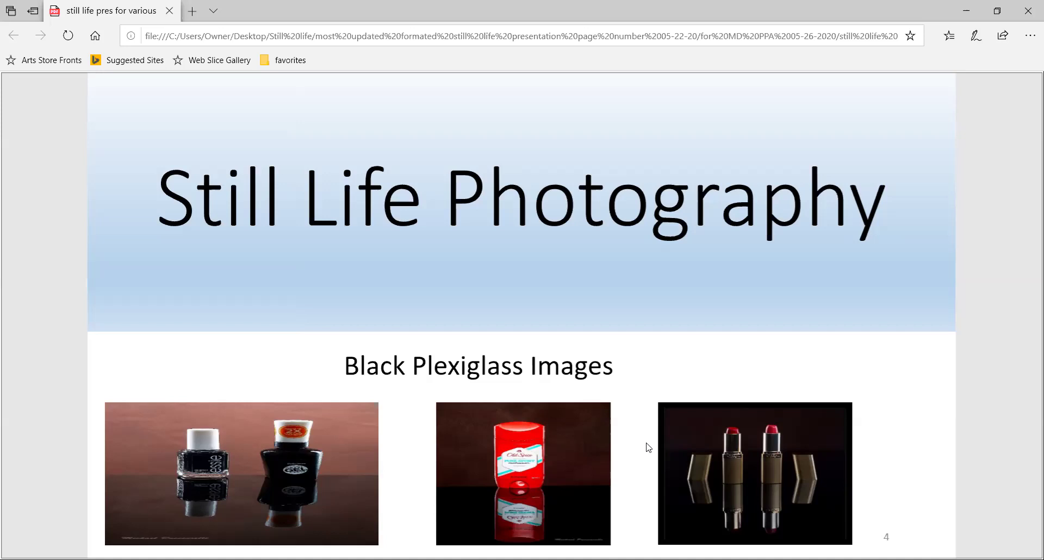
{"action": "scroll", "coordinate": [648, 448], "scroll_direction": "down", "scroll_amount": 1}
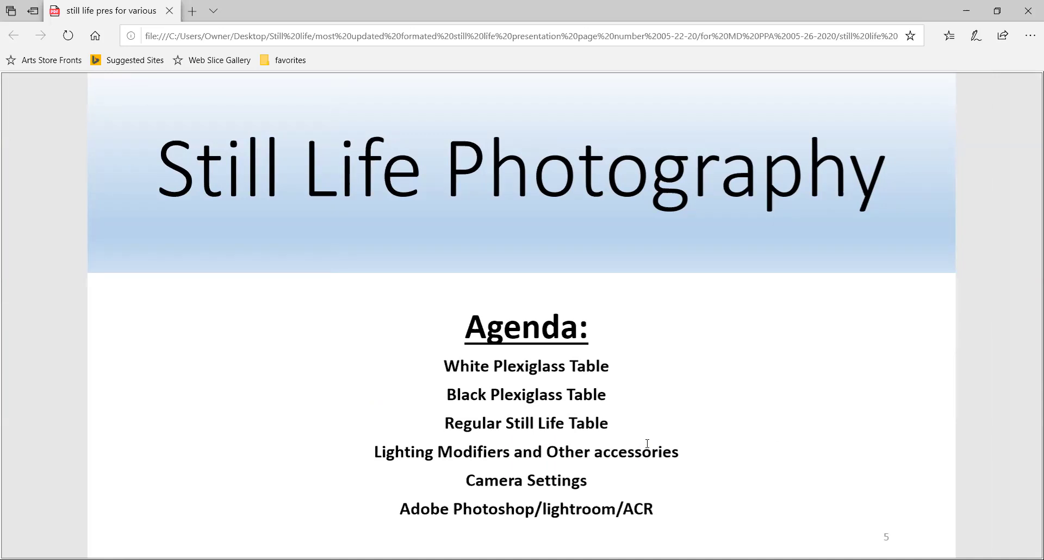
Scroll down one page past the Agenda toward the White Plexiglass Table slide.
{"action": "scroll", "coordinate": [648, 443], "scroll_direction": "down", "scroll_amount": 1}
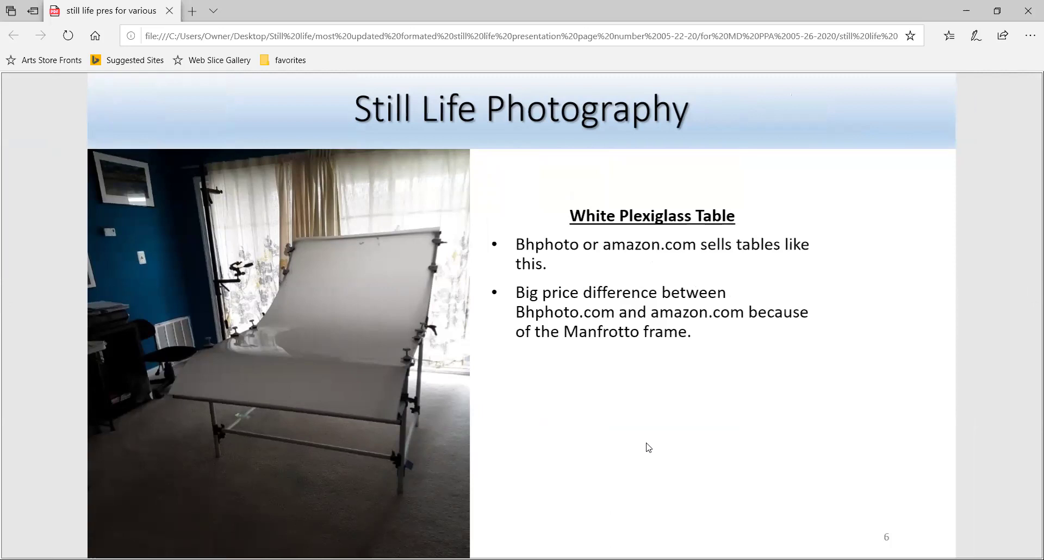
Scroll down one page to the White Plexiglass Table lighting modifiers list.
{"action": "scroll", "coordinate": [649, 447], "scroll_direction": "down", "scroll_amount": 1}
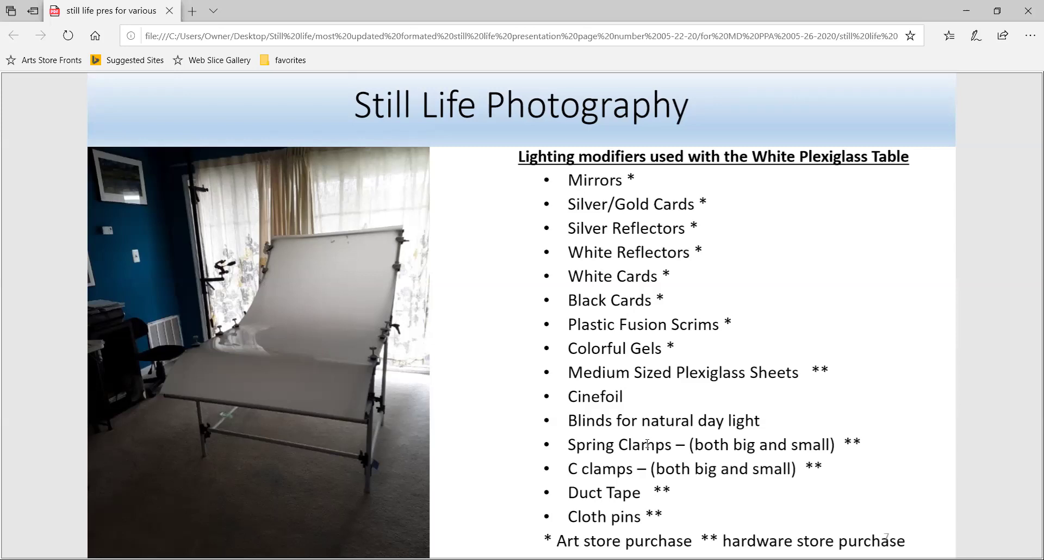
Scroll down one page toward Ways to use the White Plexiglass Table.
{"action": "scroll", "coordinate": [647, 445], "scroll_direction": "down", "scroll_amount": 3}
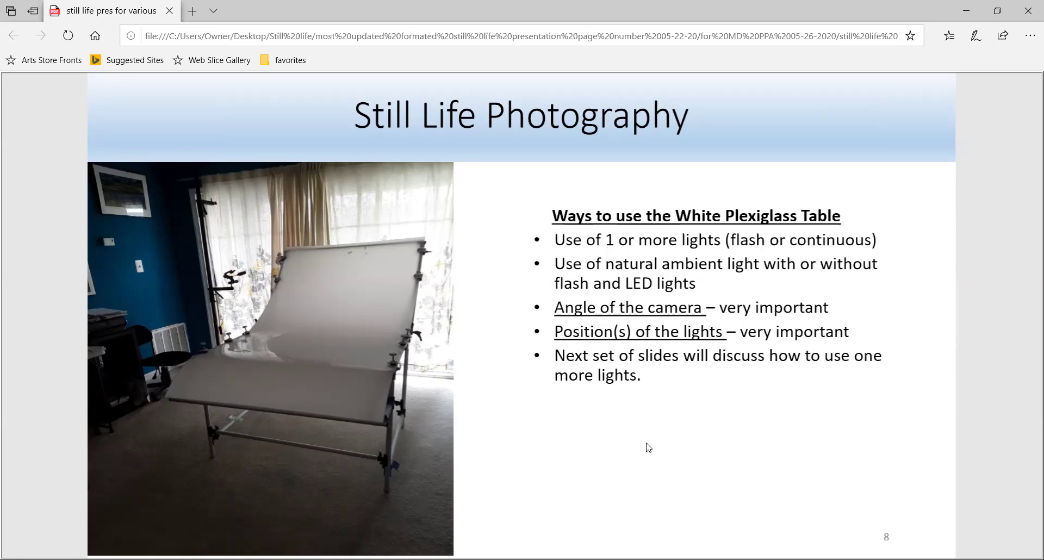
Advance past the one-light slide to 'White Plexi Table – Two lights'.
{"action": "key", "text": "Right"}
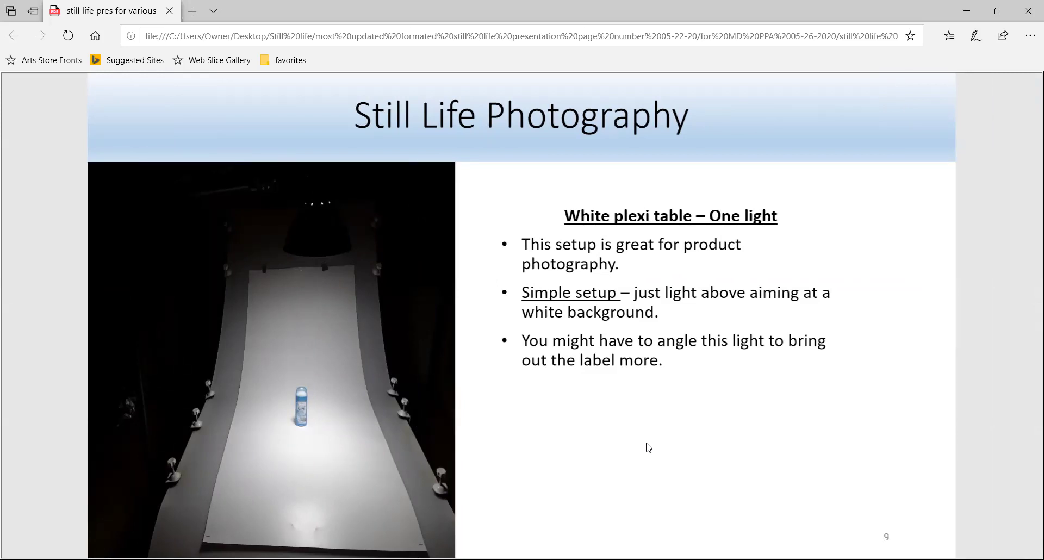
{"action": "scroll", "coordinate": [648, 447], "scroll_direction": "down", "scroll_amount": 1}
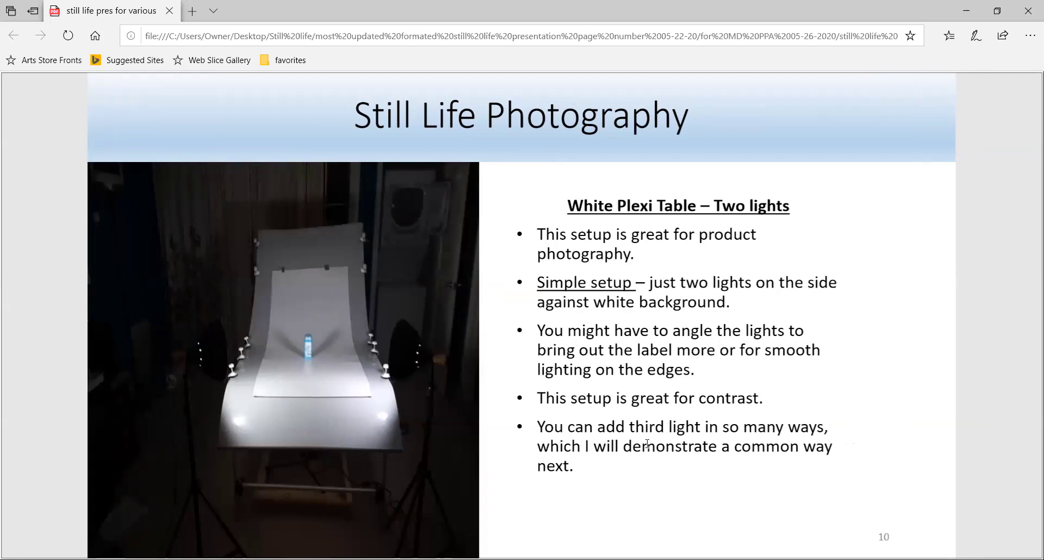
Revisit the one-light slide, then move forward to the three-lights setup slide.
{"action": "key", "text": "Left"}
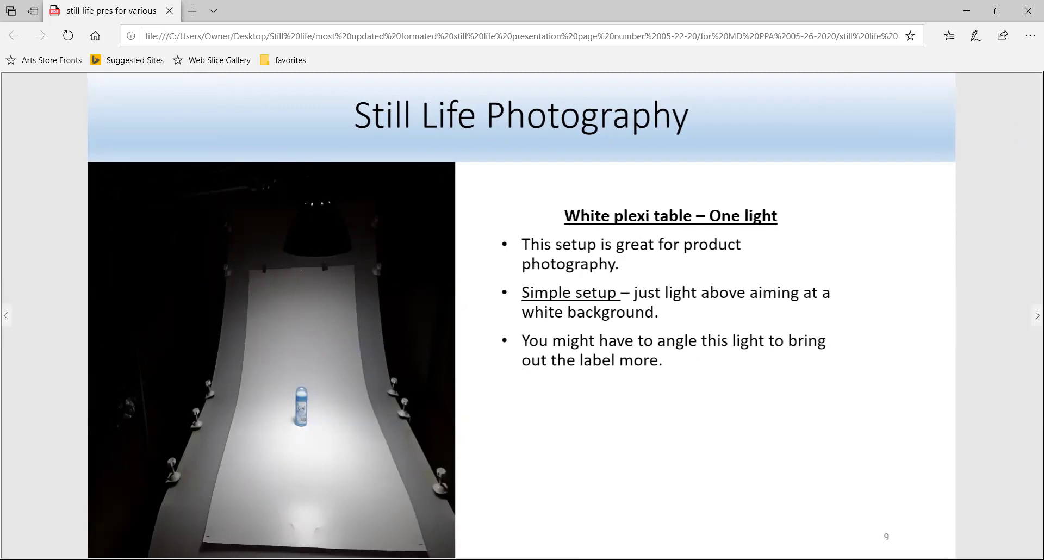
{"action": "key", "text": "Right"}
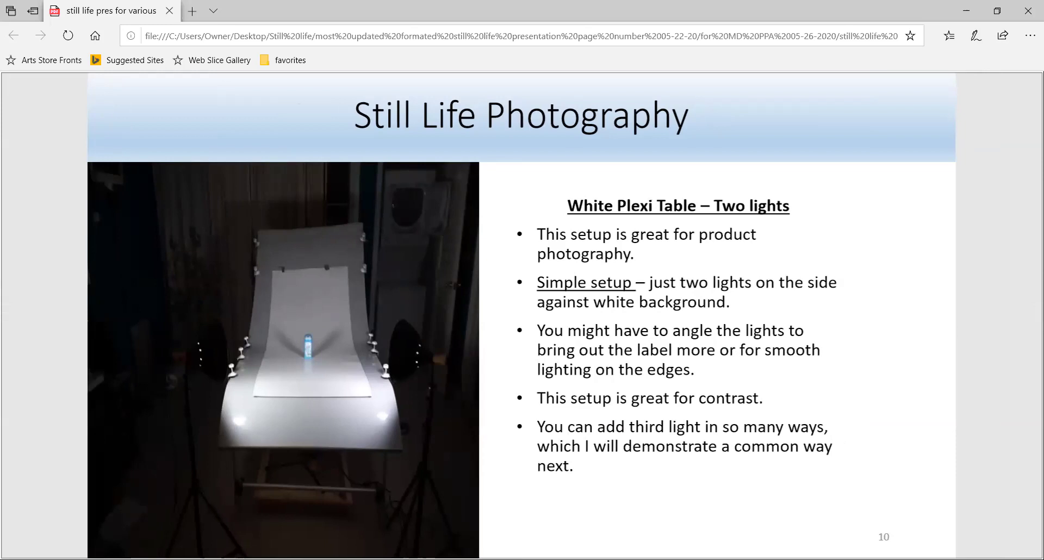
{"action": "key", "text": "Right"}
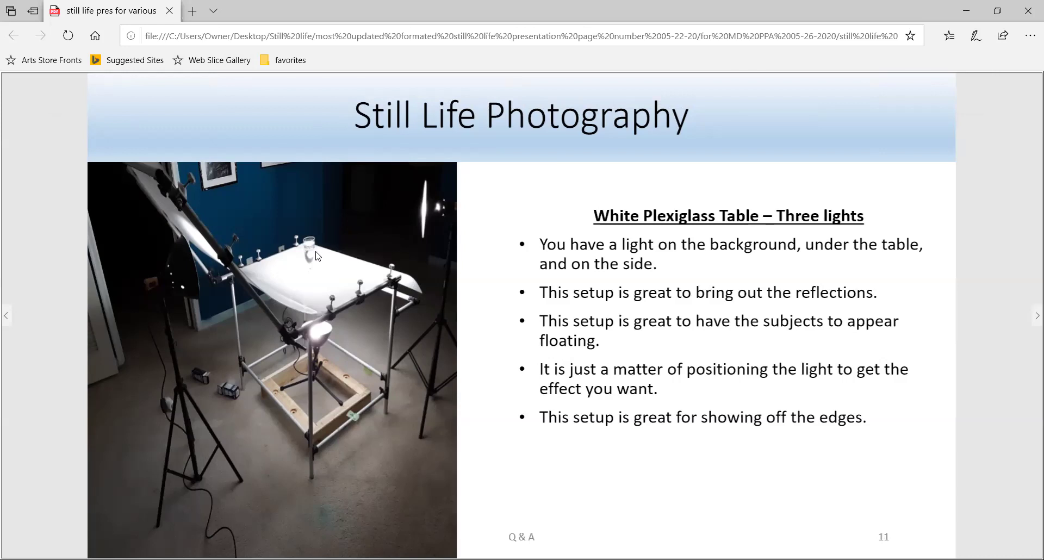
Peek at the next slide, step back, then scroll to 'Black Plexiglass Table with the Scrim'.
{"action": "key", "text": "Right"}
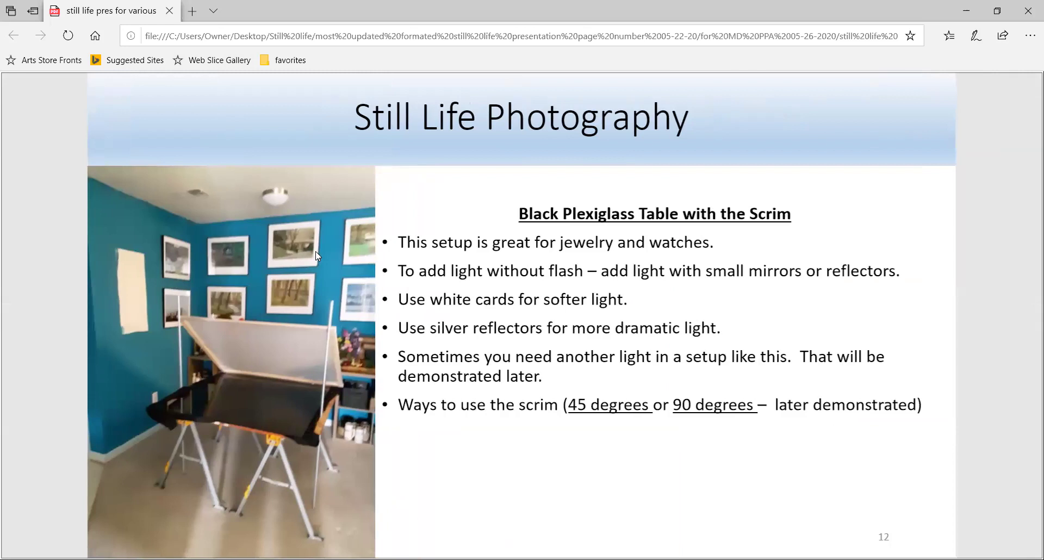
{"action": "key", "text": "Left"}
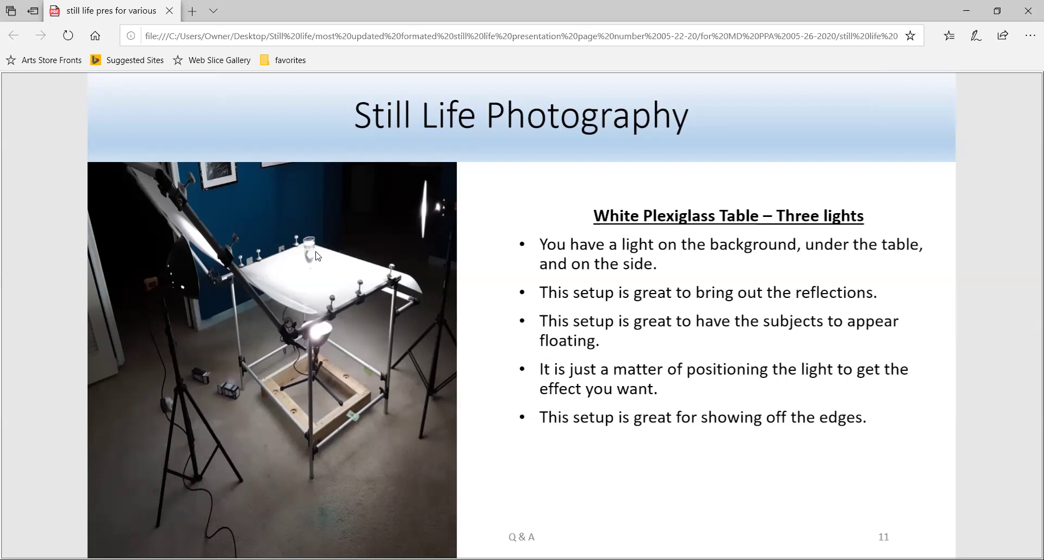
{"action": "scroll", "coordinate": [317, 256], "scroll_direction": "down", "scroll_amount": 5}
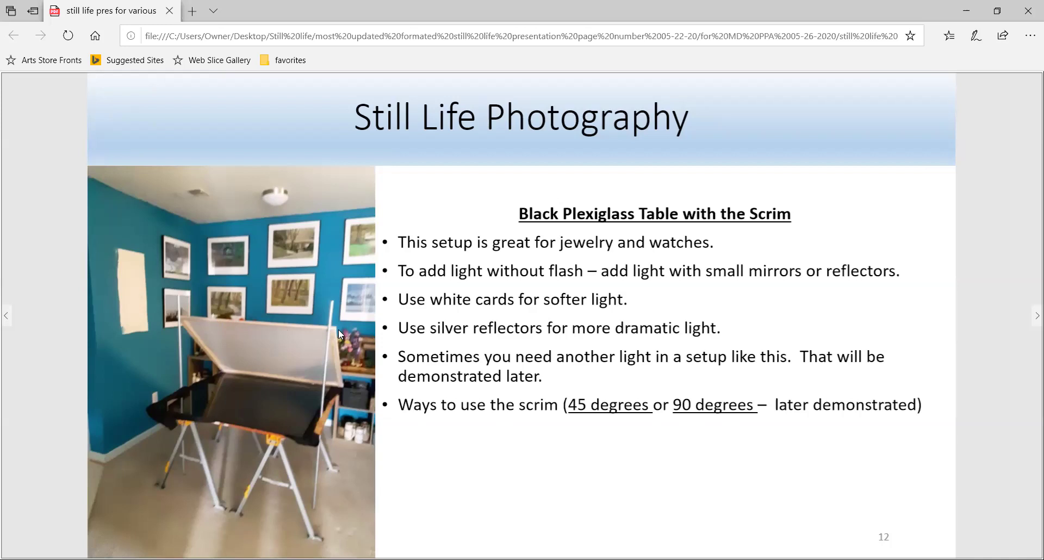
Advance to slide 13 listing Black Plexiglass Table lighting modifiers.
{"action": "key", "text": "Right"}
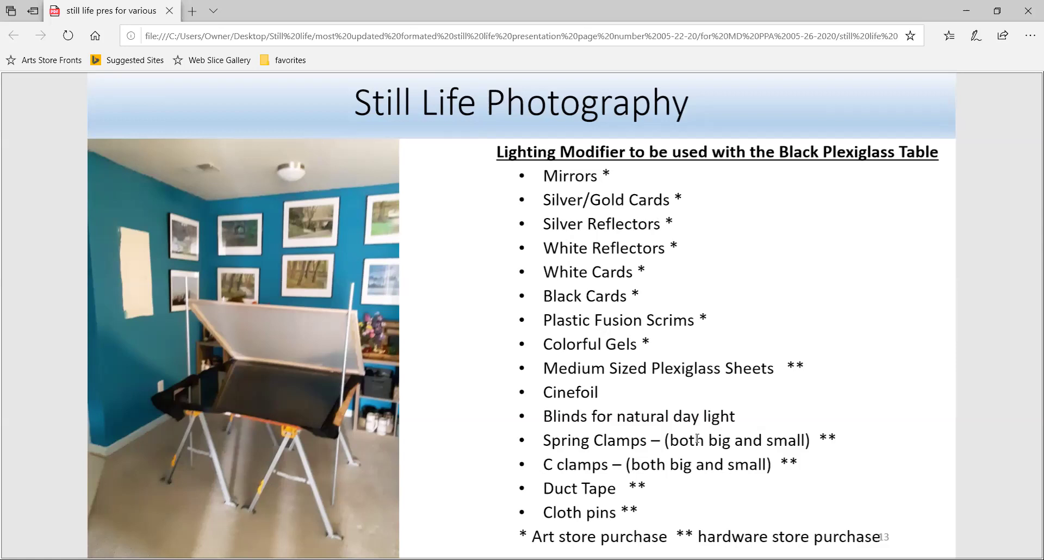
Advance to slide 14 on using the Black Plexiglass Table at 45 degrees.
{"action": "key", "text": "Right"}
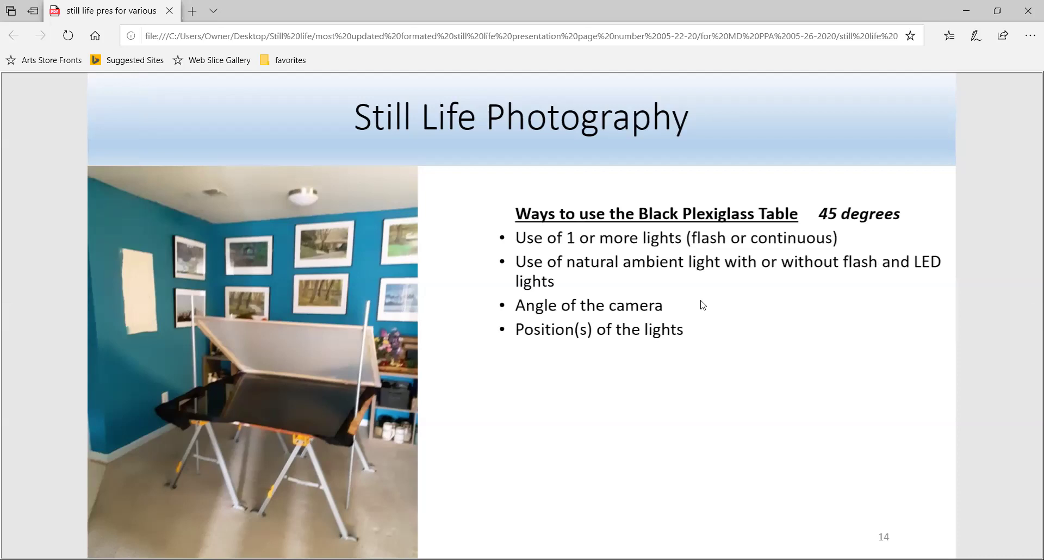
{"action": "key", "text": "Right"}
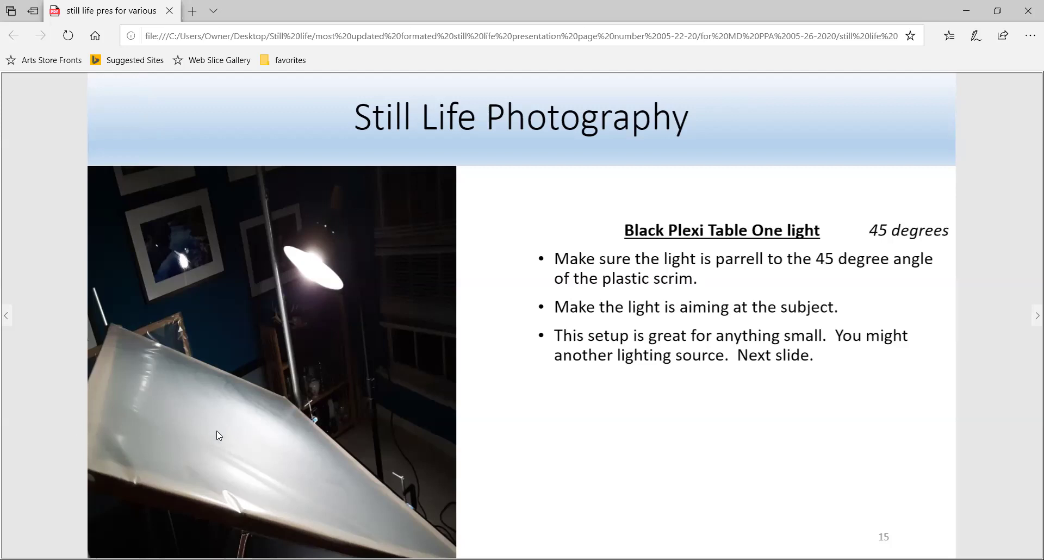
Advance to slide 16, 'Black Plexi Table – Two lights' at 45 degrees.
{"action": "key", "text": "Right"}
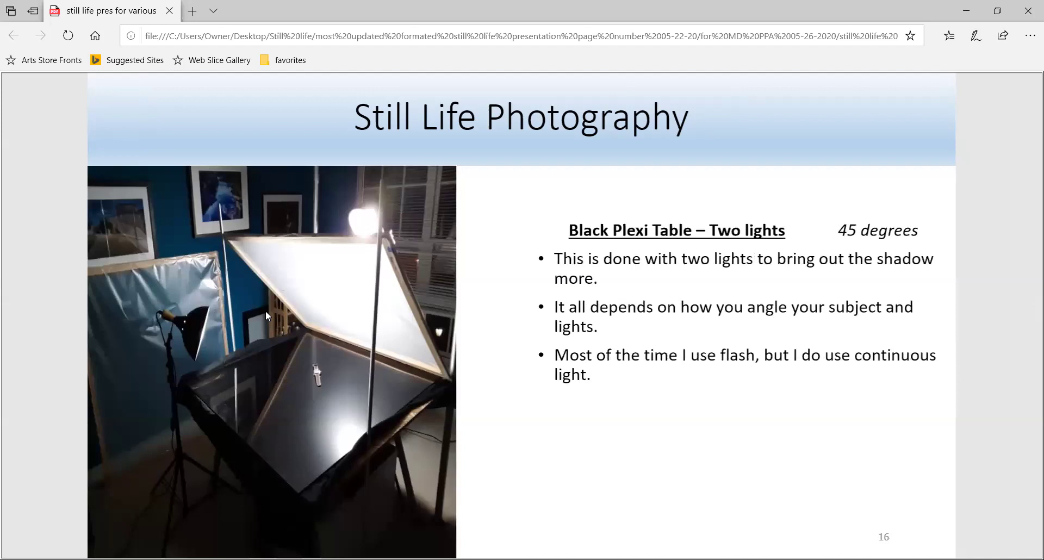
Advance to slide 17 on the Black Plexiglass Table with the scrim at 90 degrees.
{"action": "key", "text": "Right"}
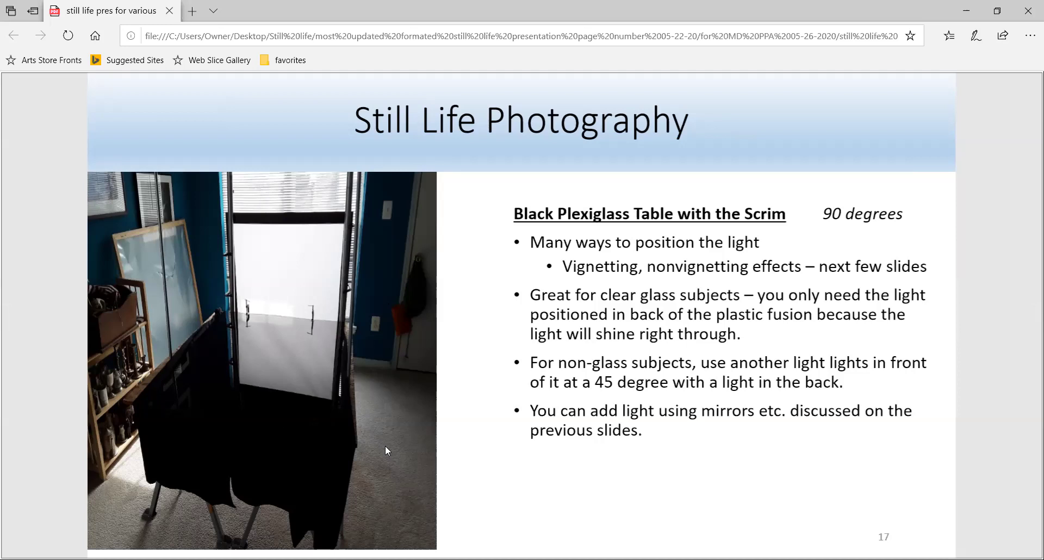
Advance to slide 18, the backlit wine glass on the one-light plexiglass table.
{"action": "key", "text": "Right"}
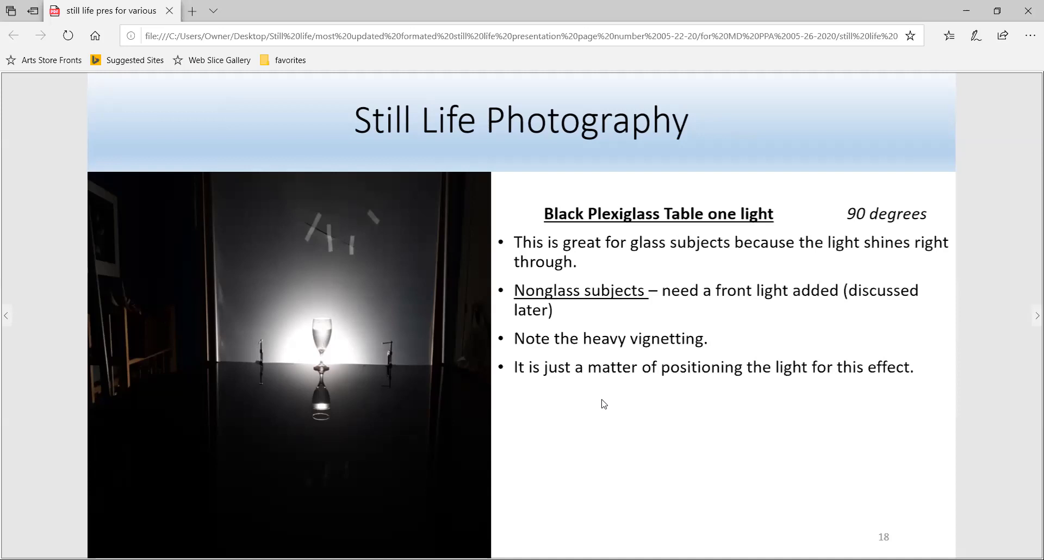
Advance to slide 19 on controlling vignetting with one light behind the scrim.
{"action": "key", "text": "Right"}
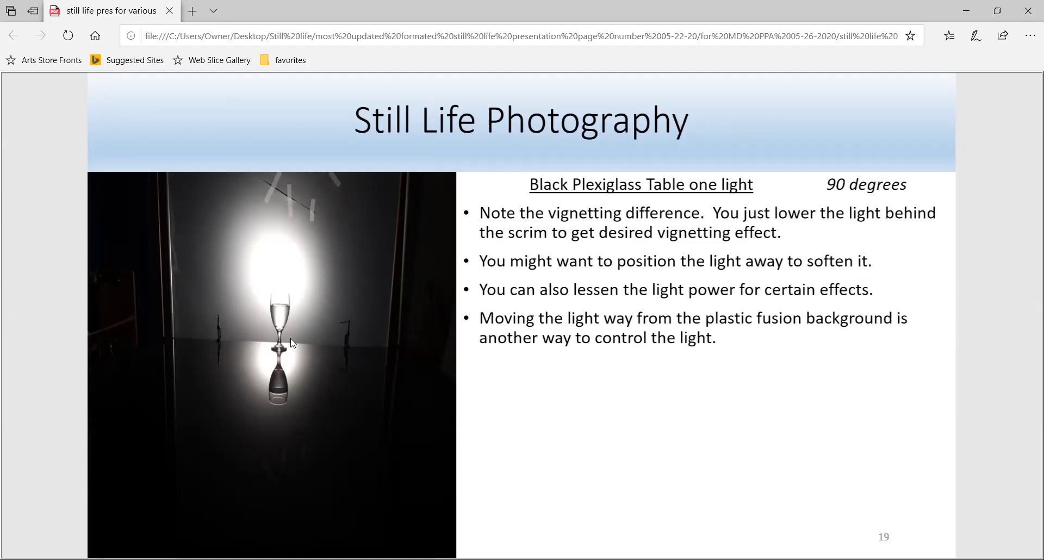
Advance to slide 20, 'Black Plexiglass Table – two lights' at 90 degrees.
{"action": "key", "text": "Right"}
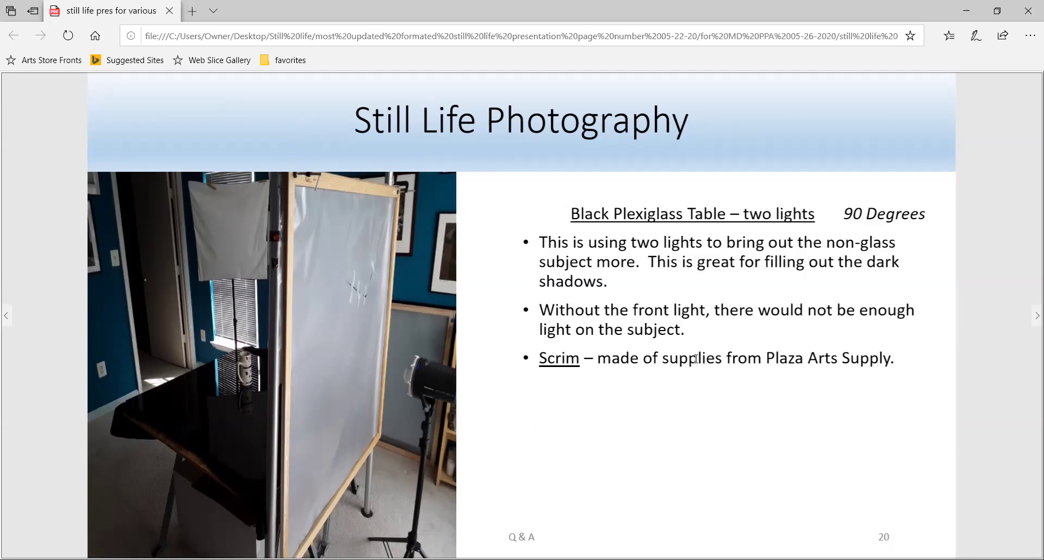
Advance to slide 21, 'Regular Still Life Table', showing a window-lit table.
{"action": "key", "text": "Right"}
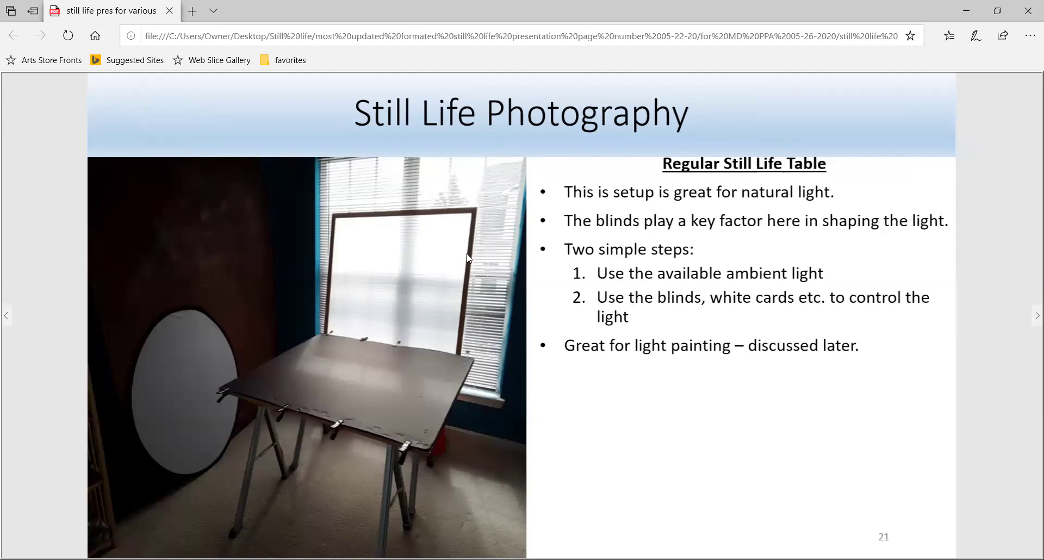
Advance to slide 22, which lists 15 lighting modifiers for a regular table.
{"action": "key", "text": "Right"}
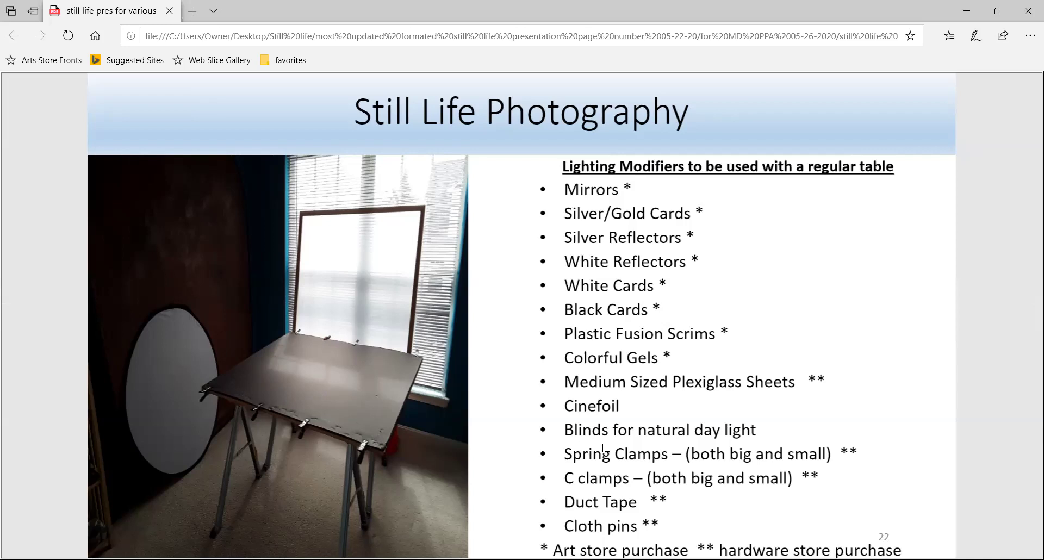
Scroll down to slide 23, 'Ways to use the regular Table'.
{"action": "scroll", "coordinate": [603, 449], "scroll_direction": "down", "scroll_amount": 1}
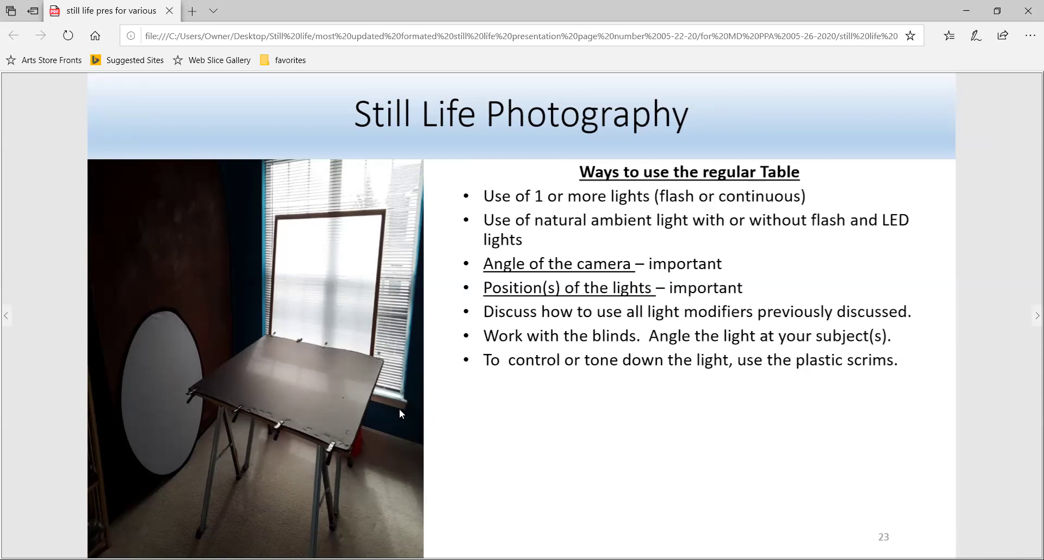
Step back to the lighting modifiers slide, then move forward two slides to the light painting table slide.
{"action": "key", "text": "Left"}
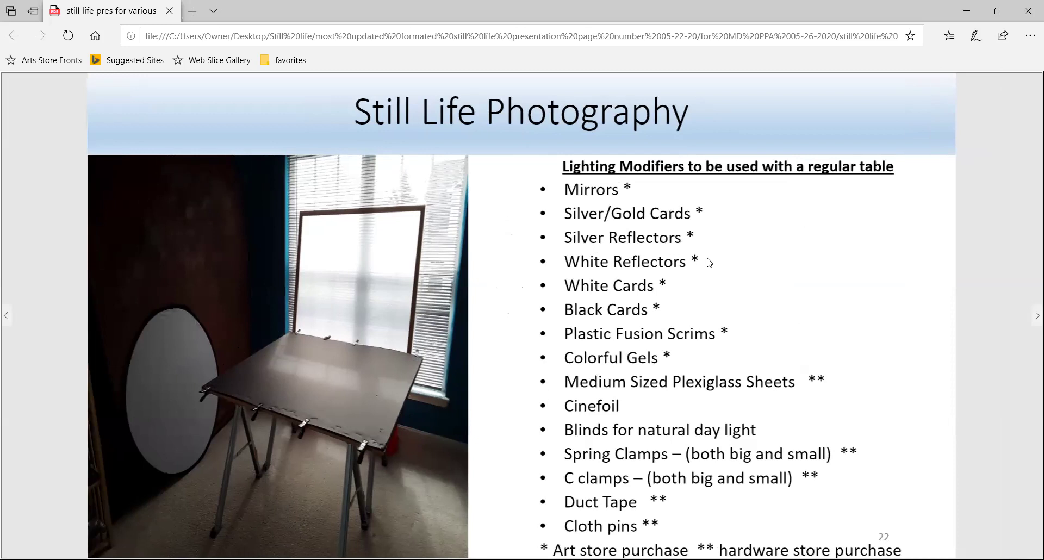
{"action": "key", "text": "Right"}
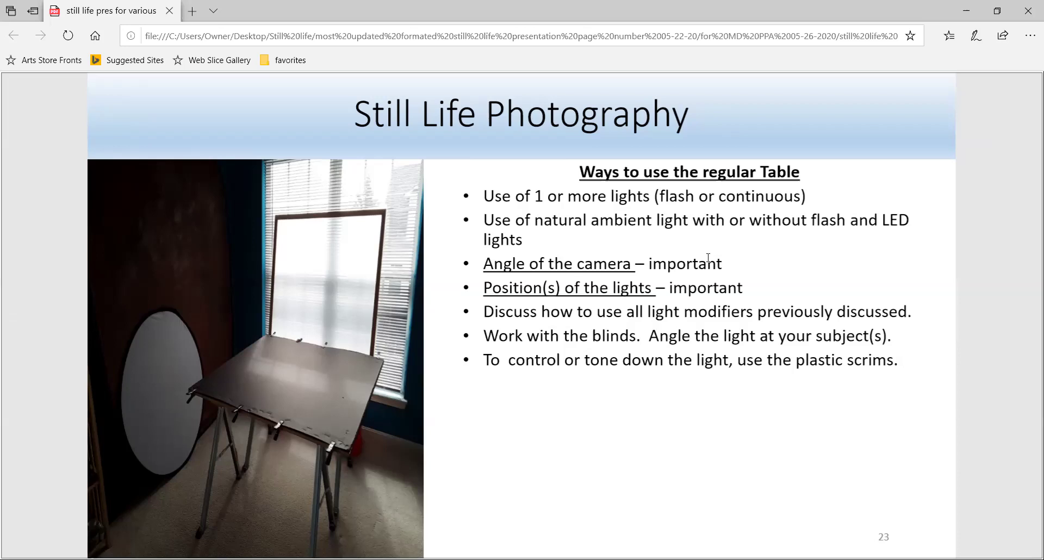
{"action": "key", "text": "Right"}
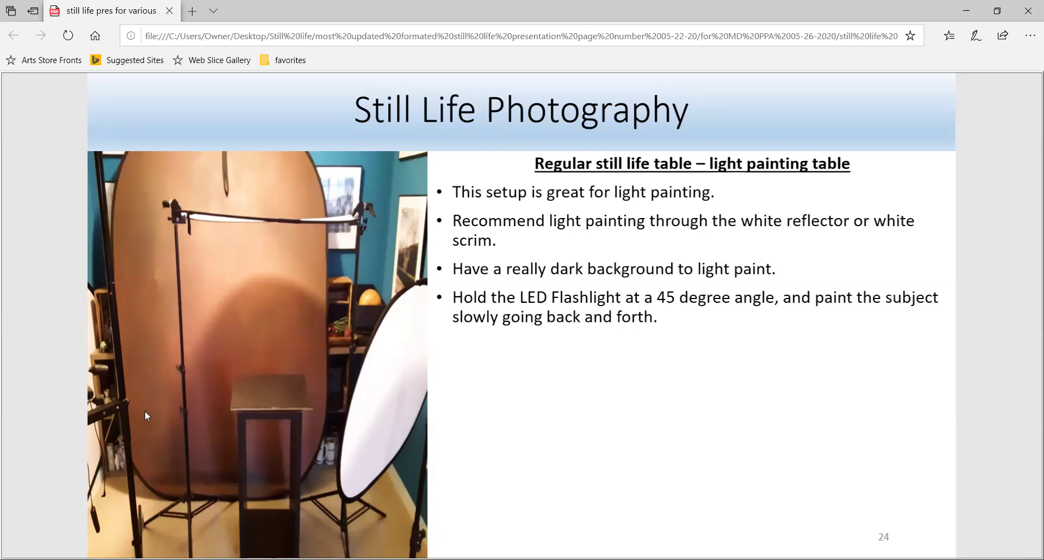
Advance to slide 25 on adding light in a dark environment.
{"action": "key", "text": "Right"}
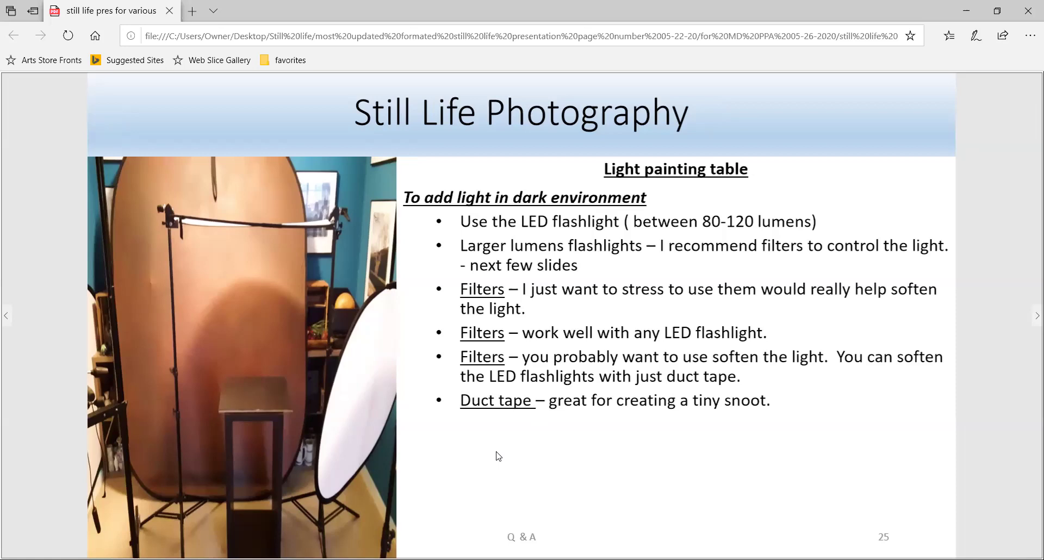
Go to slide 26, "Light painting LED Lights", with the flashlight photo.
{"action": "key", "text": "Right"}
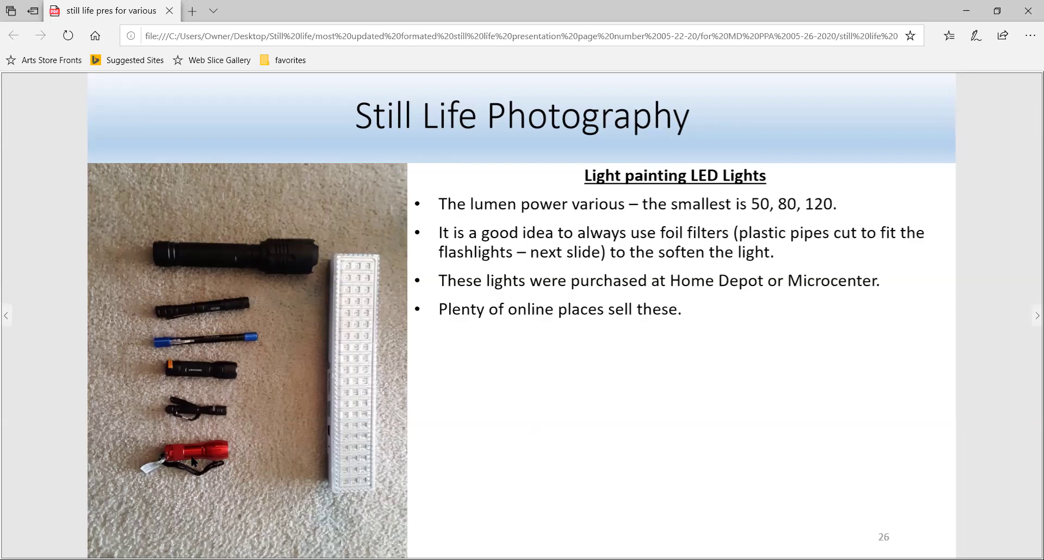
Go to slide 27 showing the foil pipe filters for the LED lights.
{"action": "key", "text": "Right"}
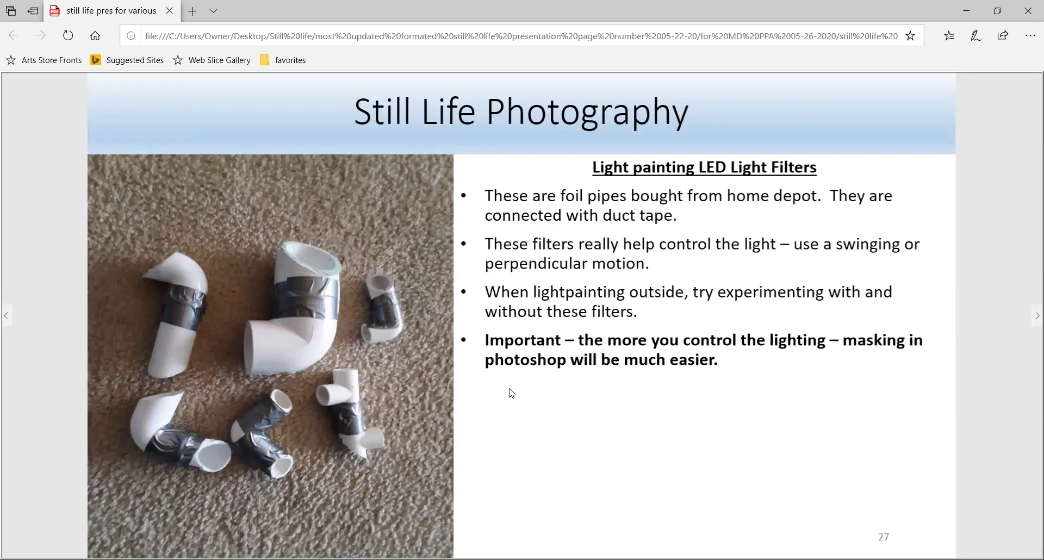
Go to slide 28, "Light painting LED Light with Filters attached".
{"action": "key", "text": "Right"}
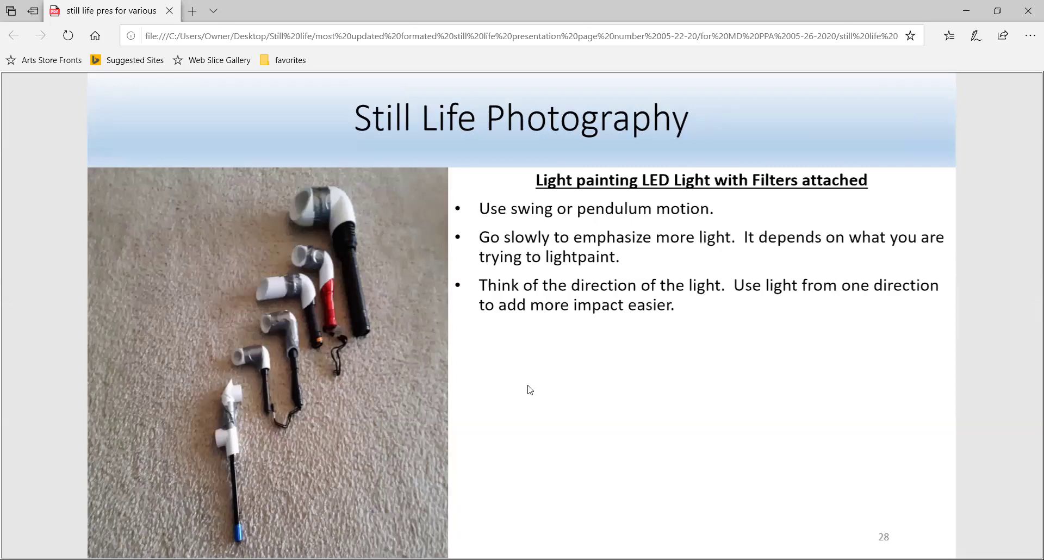
Scroll to slide 29, "Light painting LED Light turned on with Filters attached".
{"action": "scroll", "coordinate": [530, 390], "scroll_direction": "down", "scroll_amount": 1}
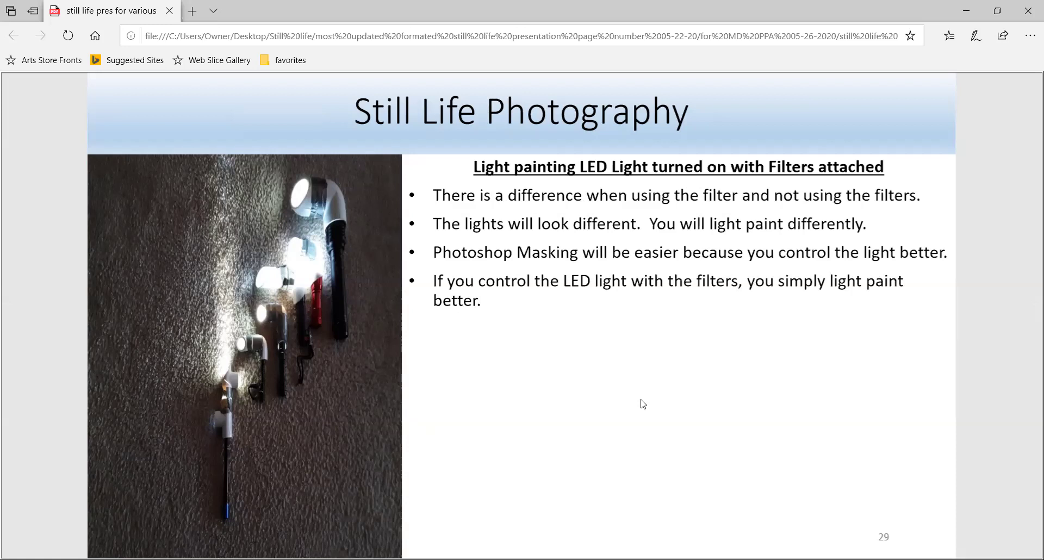
Go to slide 30, "Light painting LED Light turned on with no Filters attached".
{"action": "key", "text": "Right"}
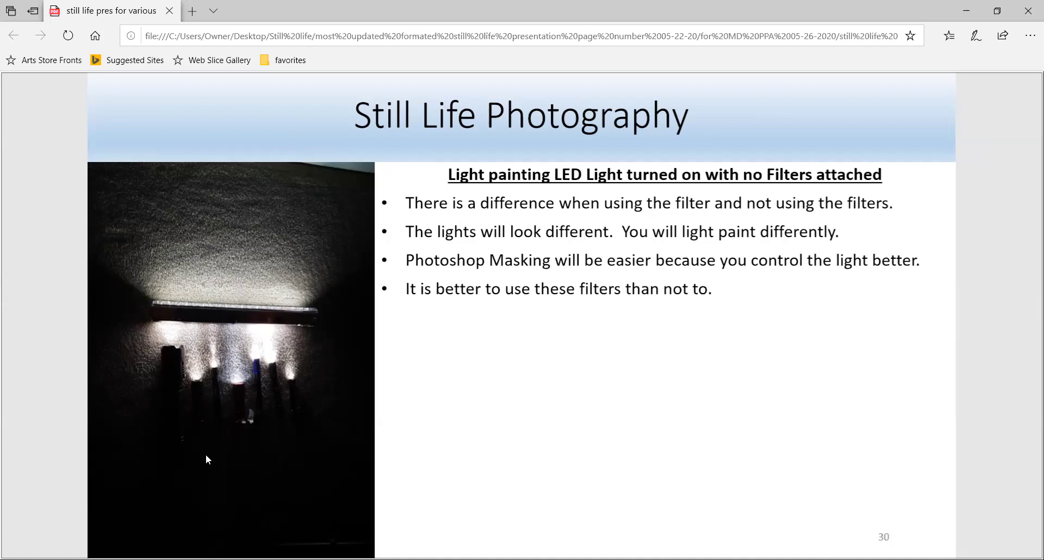
Go to slide 31, the light painting camera settings diagram.
{"action": "key", "text": "Right"}
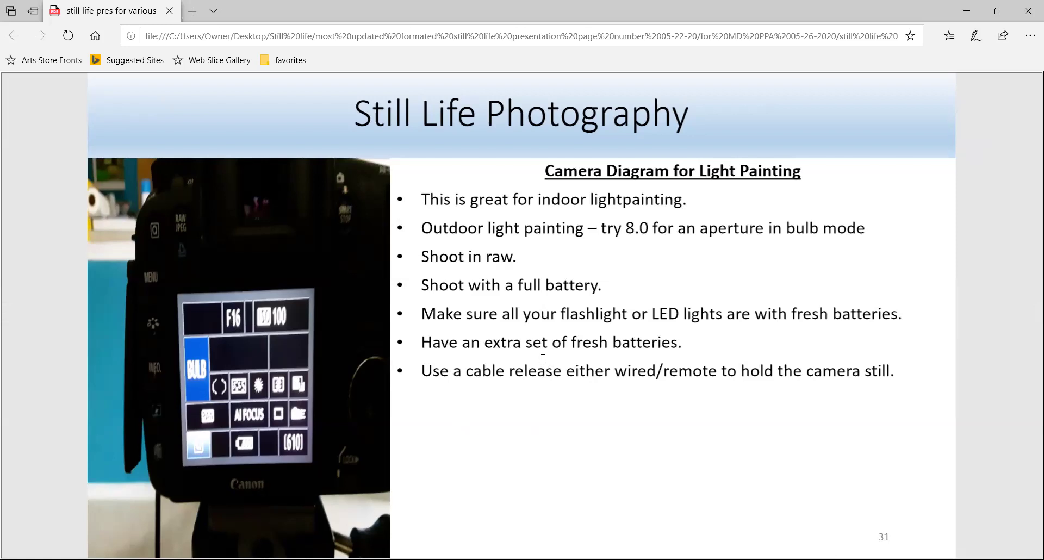
Go to slide 32, "Camera Diagram for White Balance", listing white balance options.
{"action": "key", "text": "Right"}
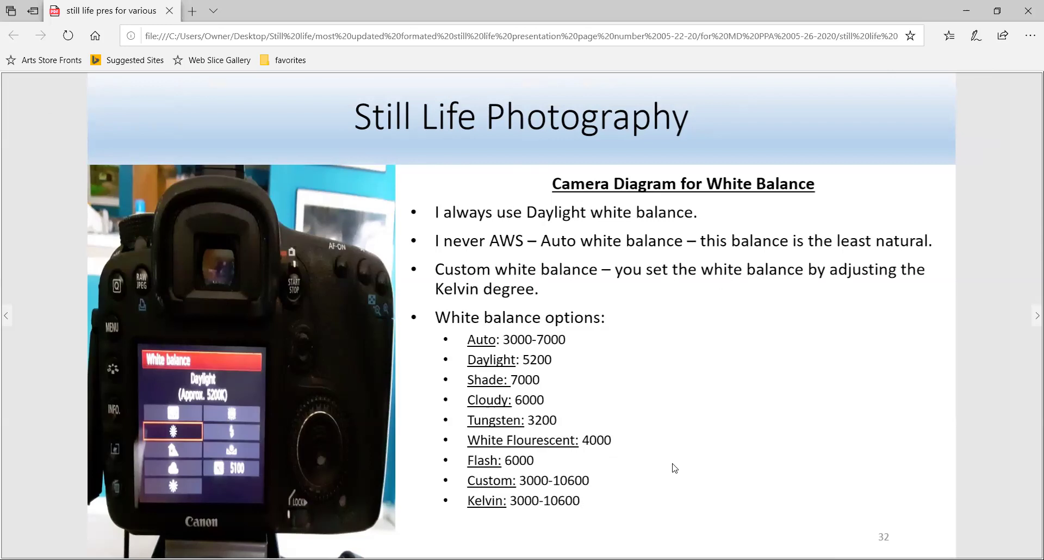
Go to slide 33, "Camera Diagram for Noise Reduction".
{"action": "key", "text": "Right"}
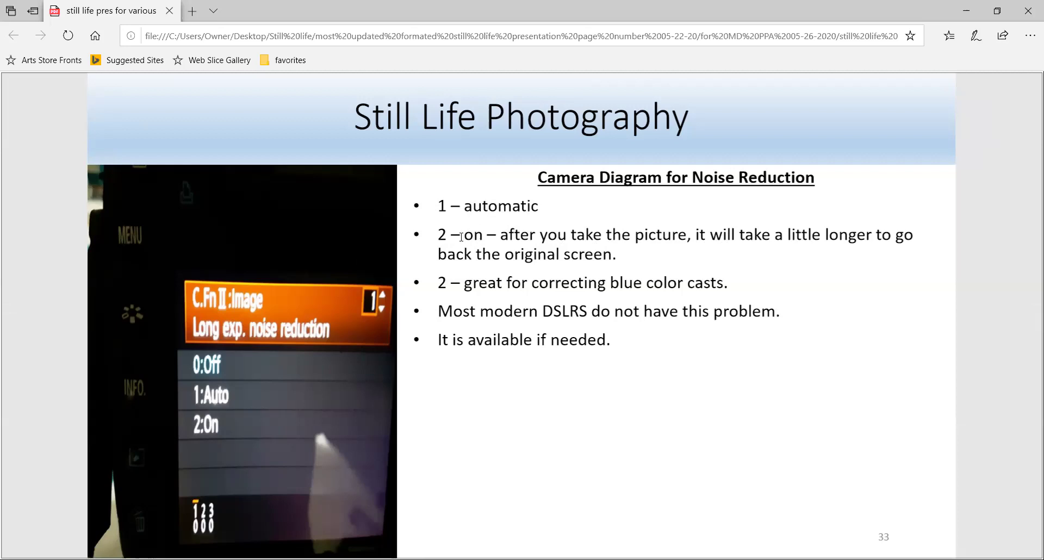
Scroll to slide 34 on ISO Noise Reduction, then advance to slide 35, Camera 7D Diagram.
{"action": "scroll", "coordinate": [461, 237], "scroll_direction": "down", "scroll_amount": 1}
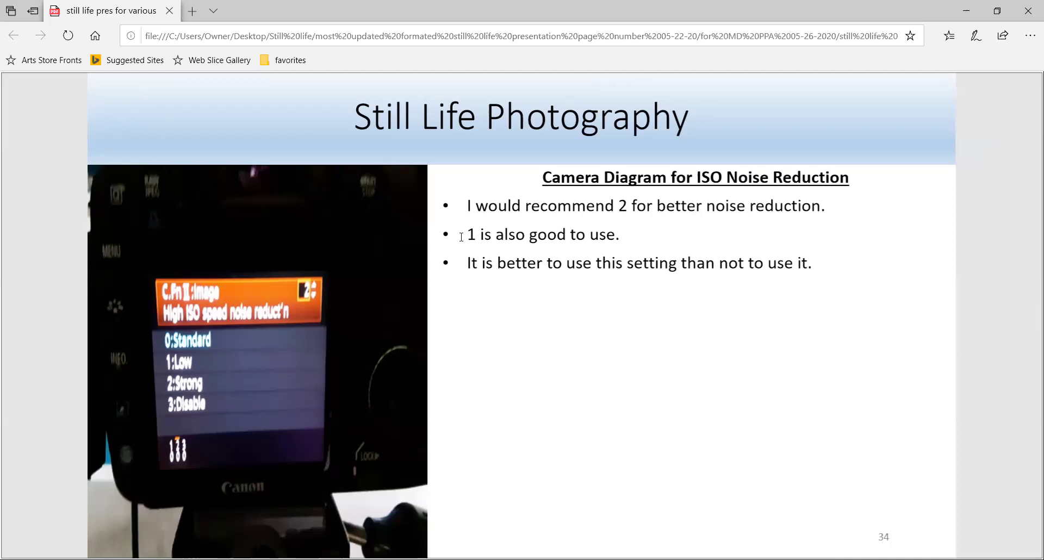
{"action": "key", "text": "Right"}
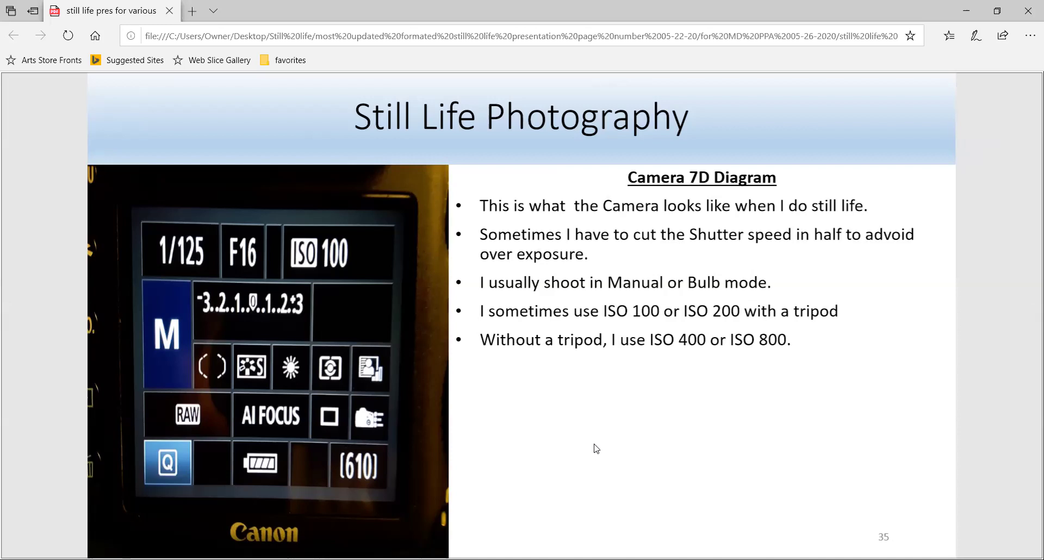
Page from the Camera 7D Diagram past Cleaning Solutions to slide 38, Mirrors.
{"action": "scroll", "coordinate": [596, 448], "scroll_direction": "down", "scroll_amount": 1}
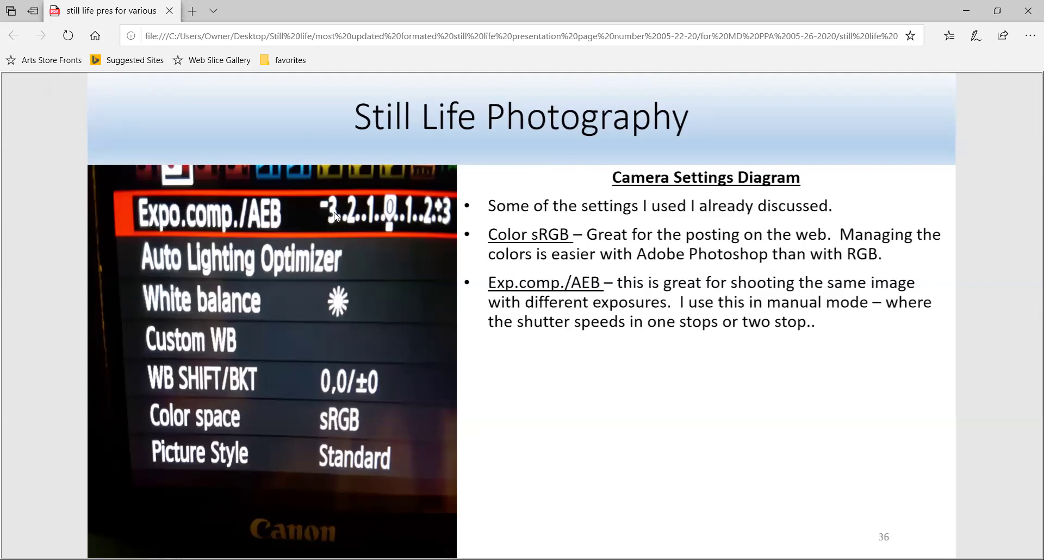
{"action": "key", "text": "Right"}
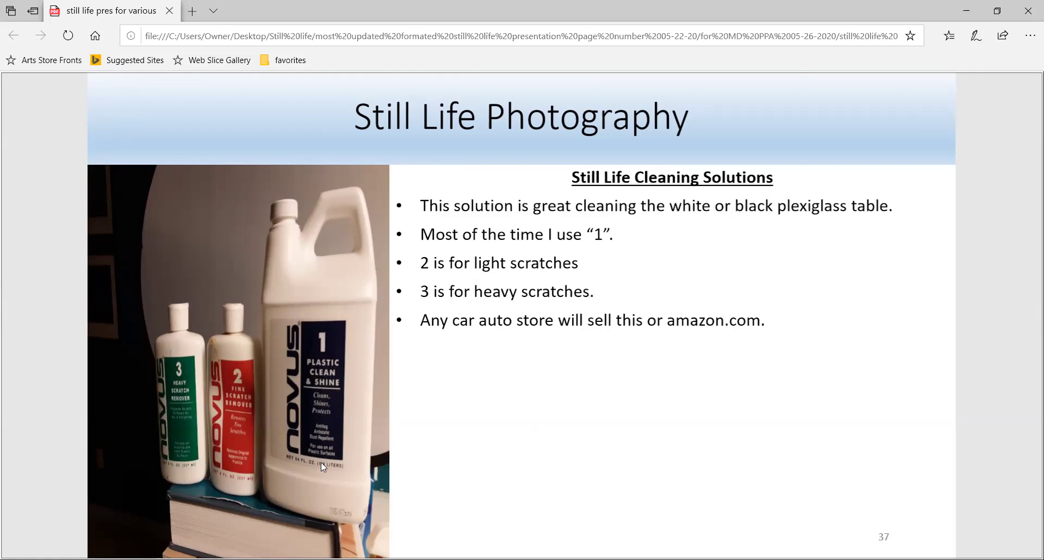
{"action": "key", "text": "Right"}
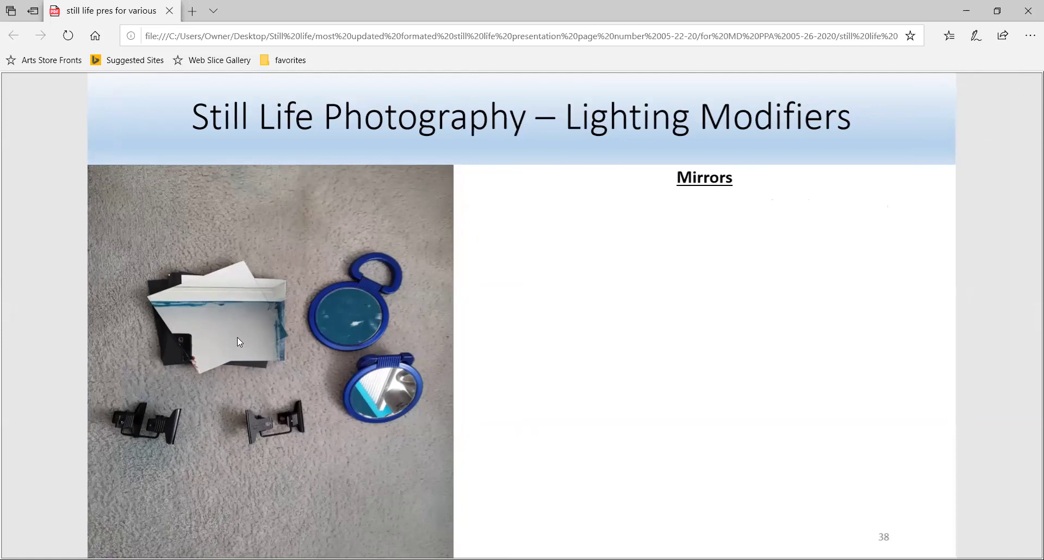
Page past the Duct Tape and C-Clamps slides to slide 41, Silver/Gold Cards.
{"action": "key", "text": "Right"}
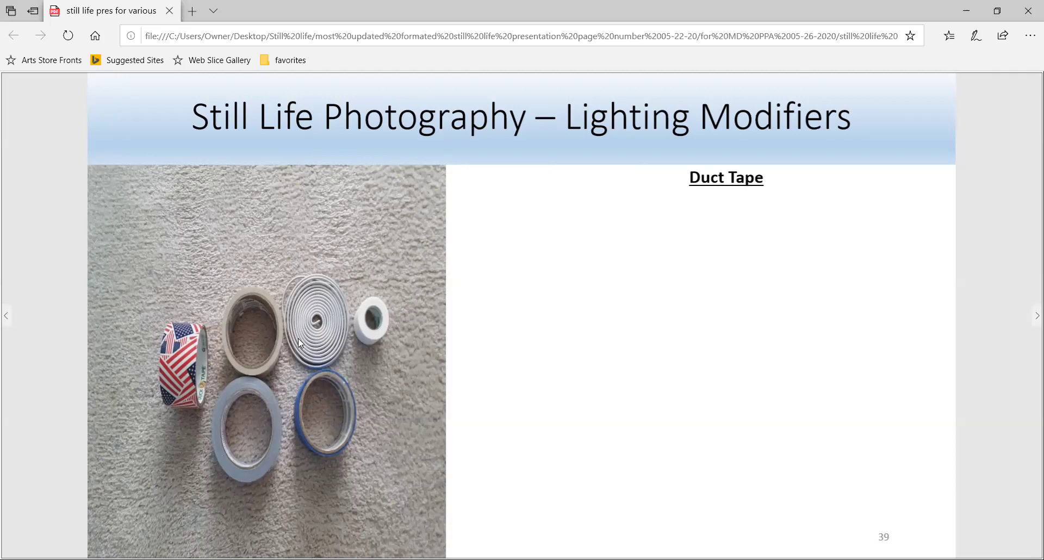
{"action": "key", "text": "Right"}
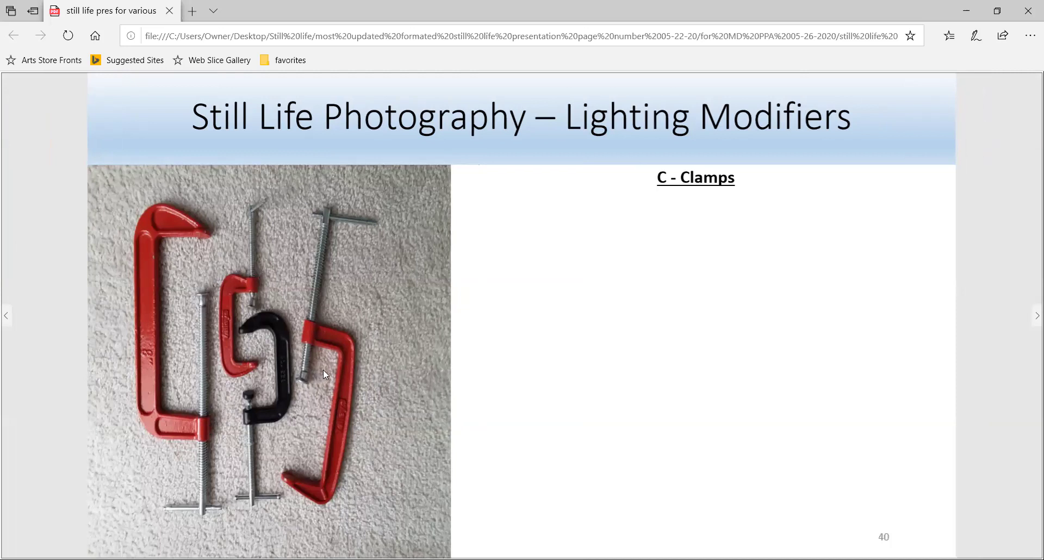
{"action": "key", "text": "Right"}
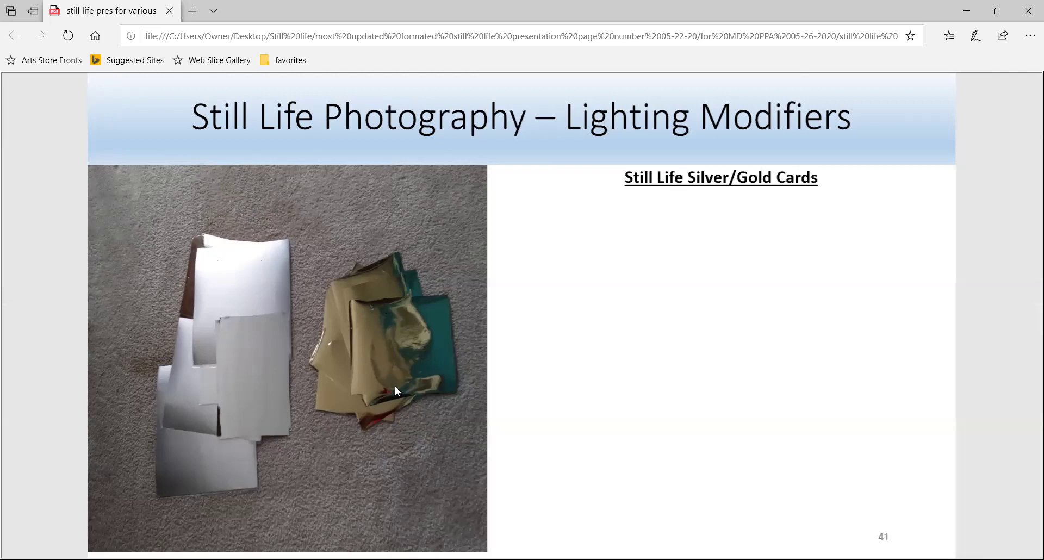
Page past Cinefoil, Colorful Gels and Plastic Fusion Film Draft Paper toward Spring Clamps.
{"action": "key", "text": "Right"}
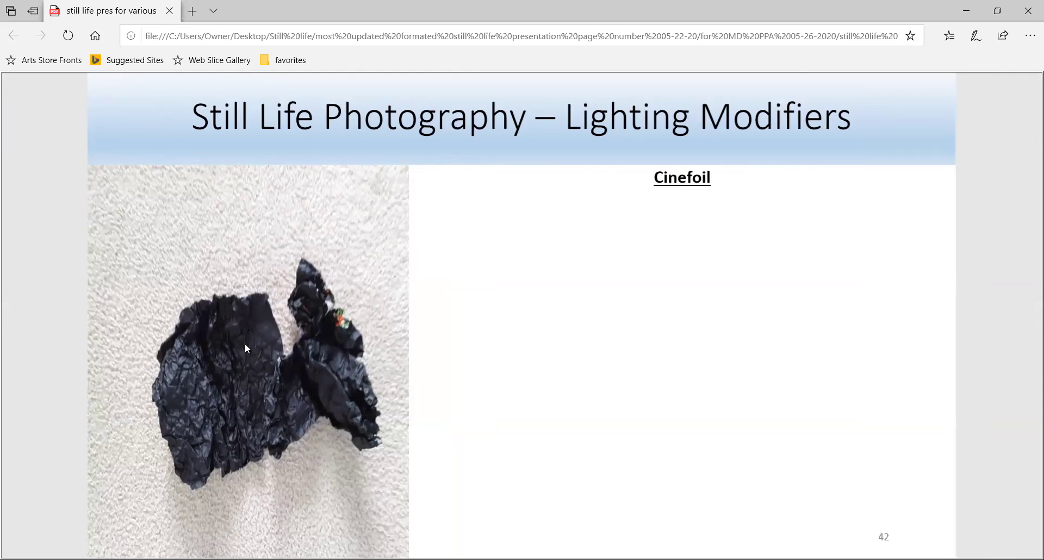
{"action": "key", "text": "Right"}
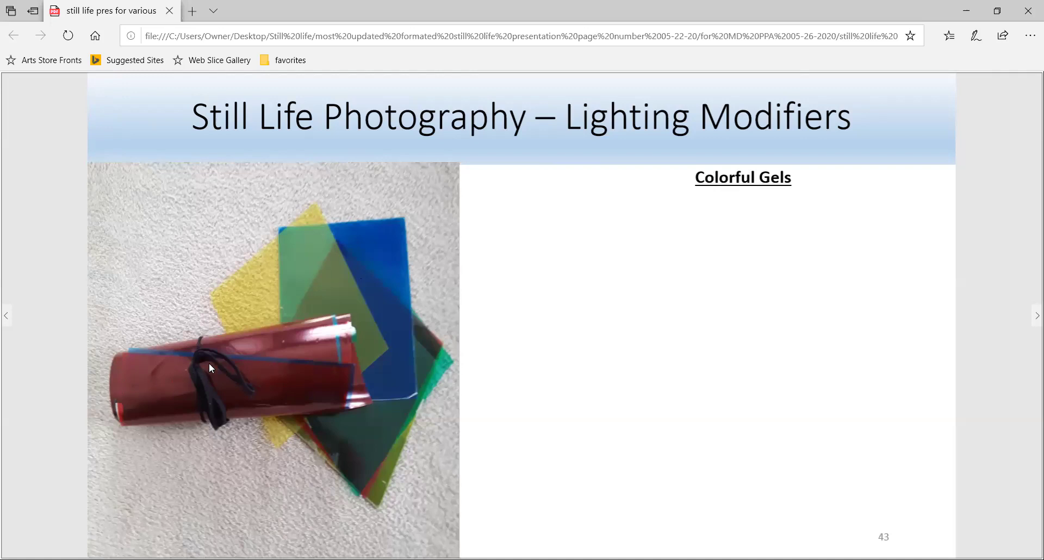
{"action": "key", "text": "Right"}
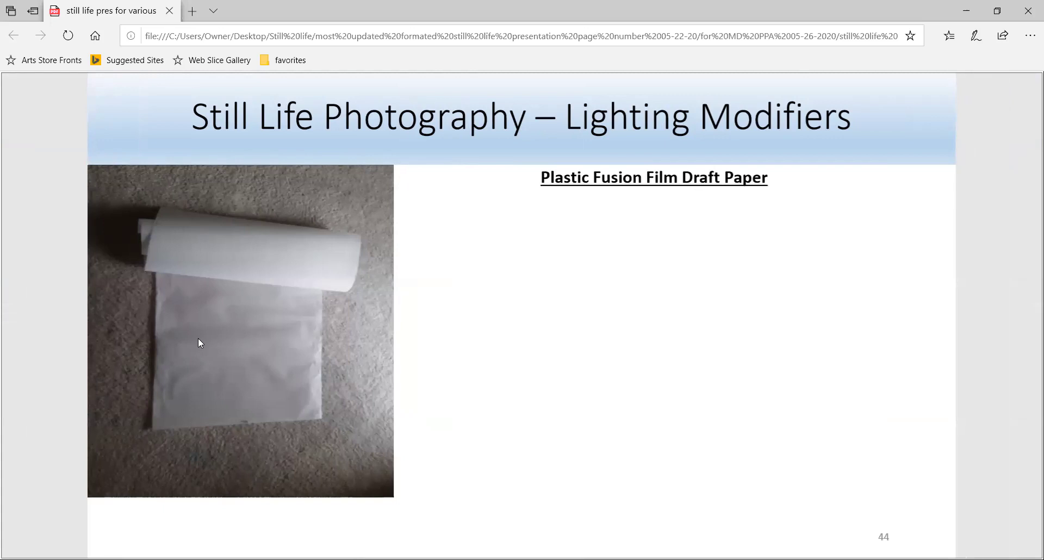
{"action": "key", "text": "Right"}
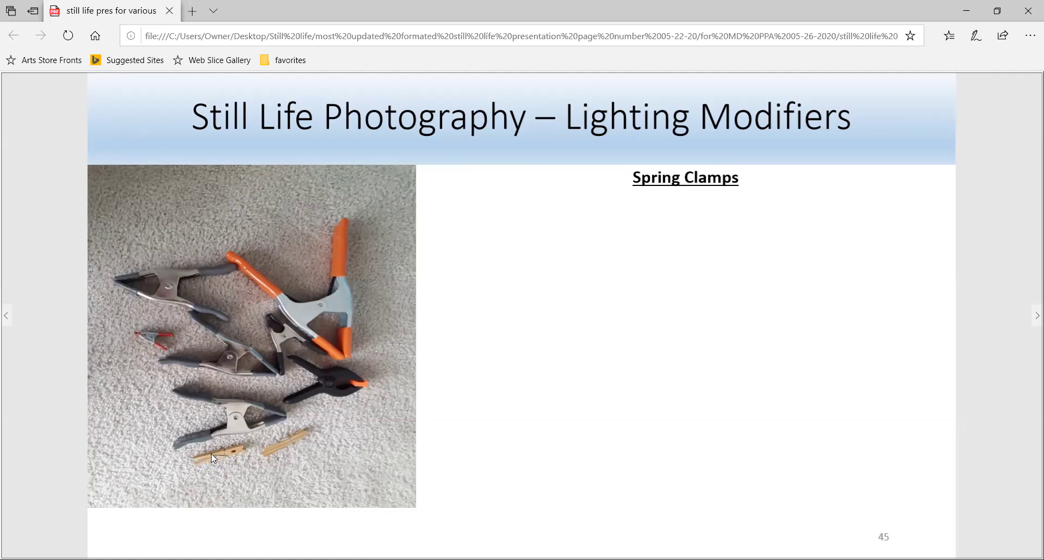
Page past the Plastic Fusion Scrims and White Cards slides toward slide 48, Black Cards.
{"action": "key", "text": "Right"}
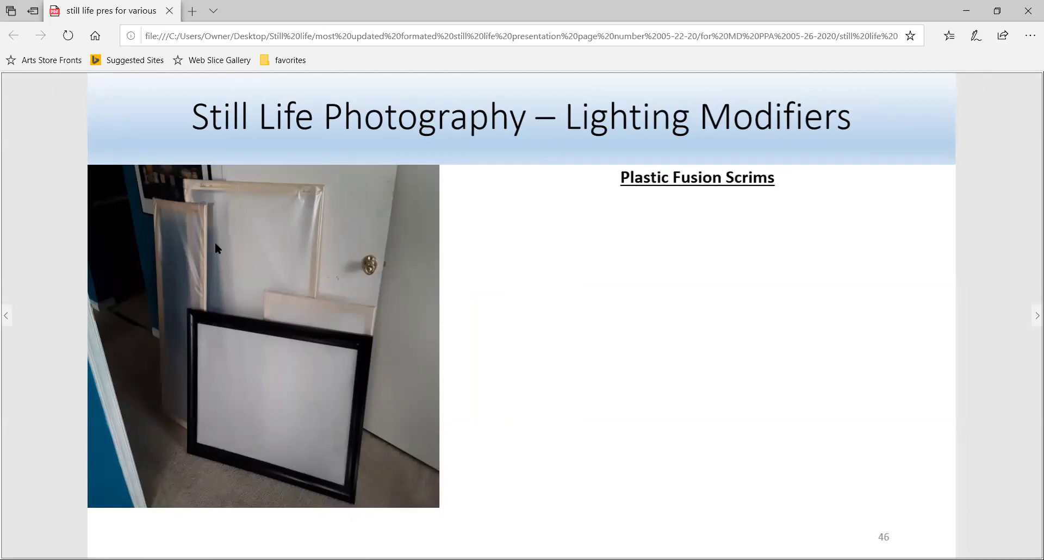
{"action": "key", "text": "Right"}
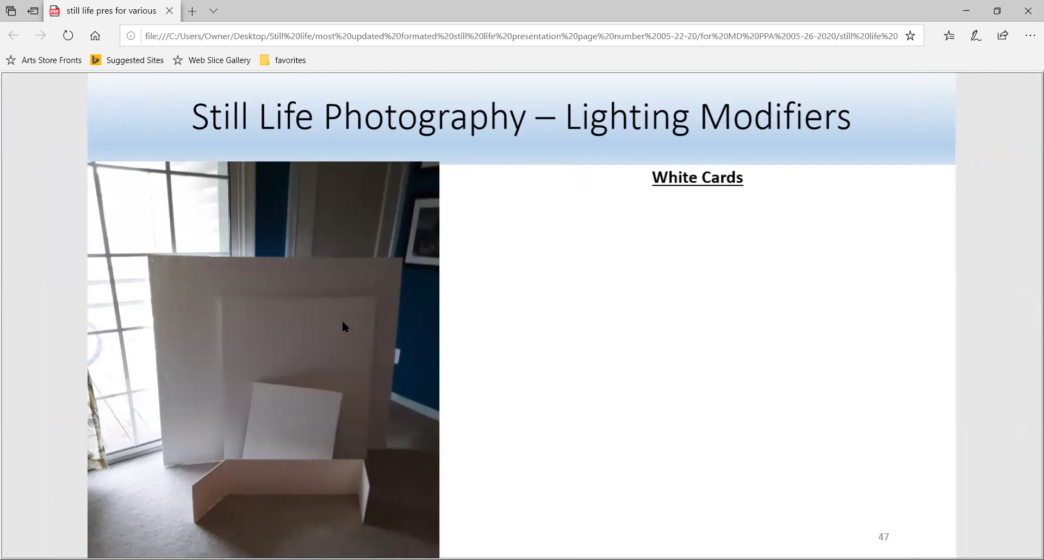
{"action": "key", "text": "Right"}
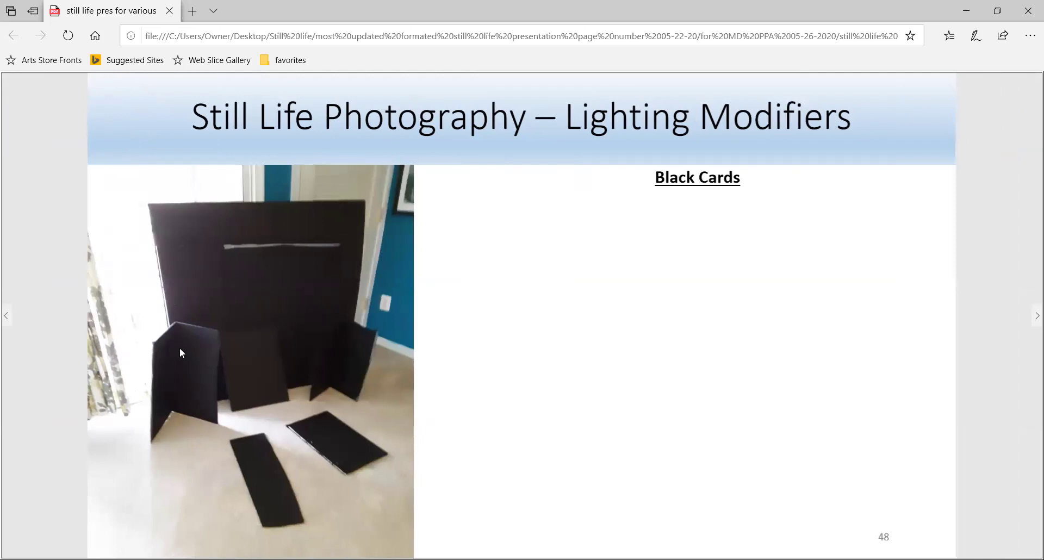
Scroll to slide 49 and advance to slide 50, the Photoshop/Lightroom/ACR demo.
{"action": "scroll", "coordinate": [180, 349], "scroll_direction": "down", "scroll_amount": 1}
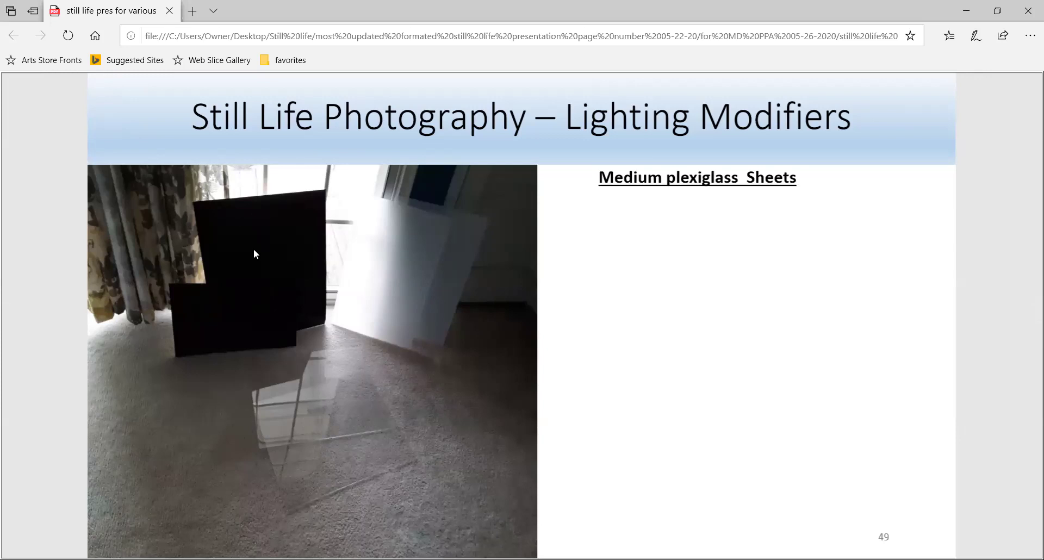
{"action": "key", "text": "Right"}
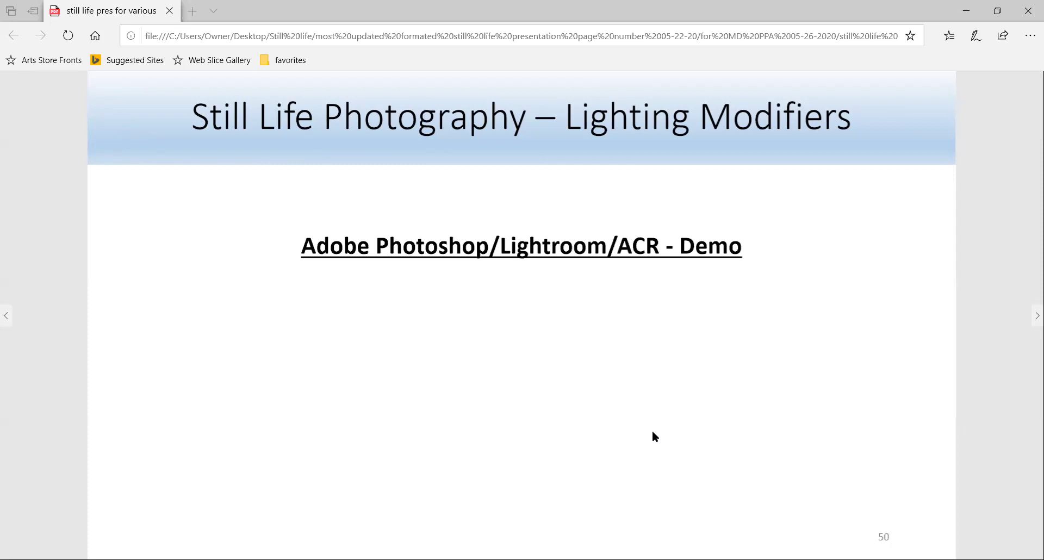
Switch from the Edge slide deck to the Adobe Bridge window.
{"action": "key", "text": "alt+Tab"}
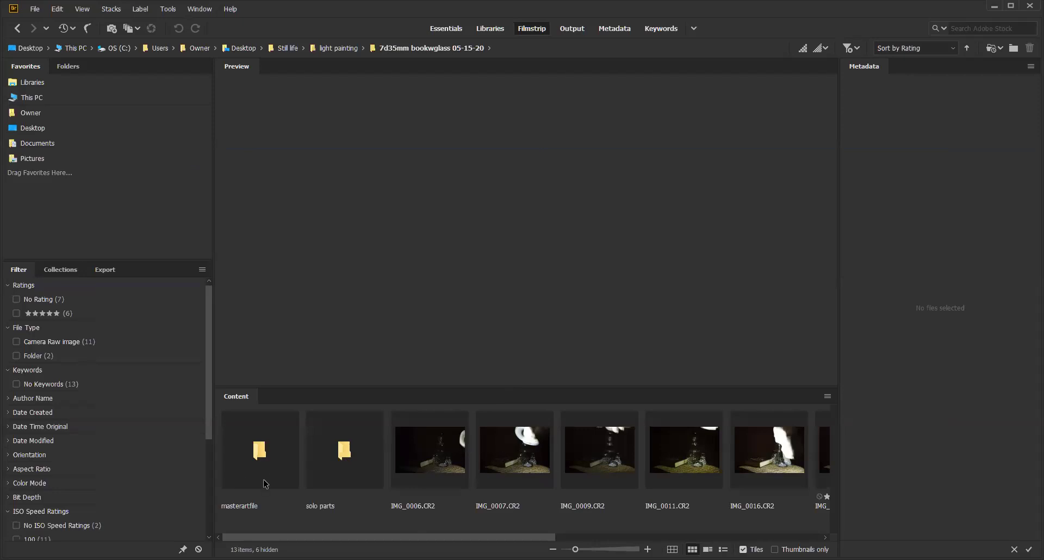
Peek into solo parts, return to 7d35mm bookwglass 05-15-20, and open masterartfile.
{"action": "double_click", "coordinate": [350, 452]}
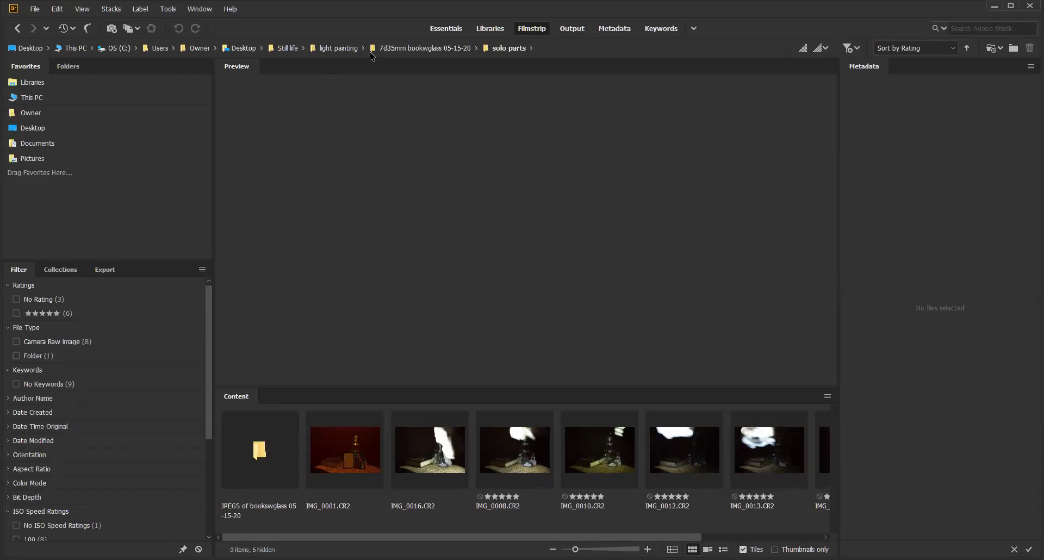
{"action": "left_click", "coordinate": [388, 50]}
{"action": "double_click", "coordinate": [262, 452]}
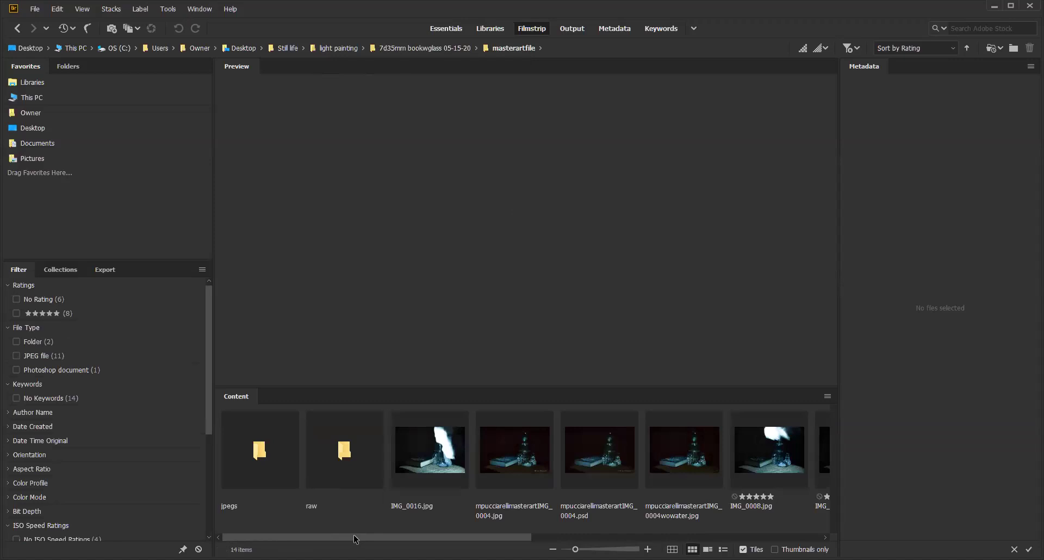
Preview the master PSD, IMG_0012 and the other masterartfile images, then minimize Bridge.
{"action": "left_click_drag", "start_coordinate": [356, 539], "coordinate": [629, 538]}
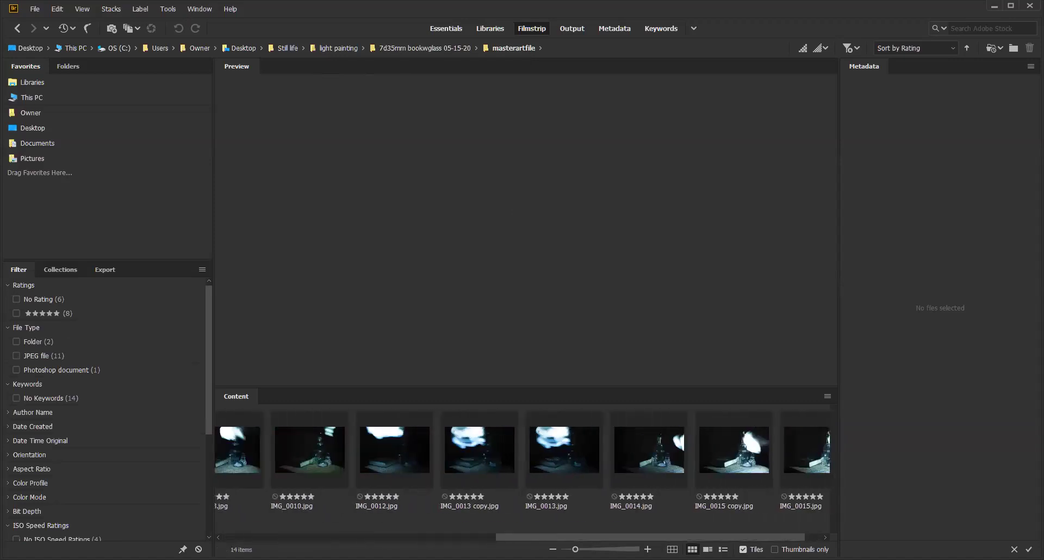
{"action": "scroll", "coordinate": [522, 449], "scroll_direction": "left", "scroll_amount": 5}
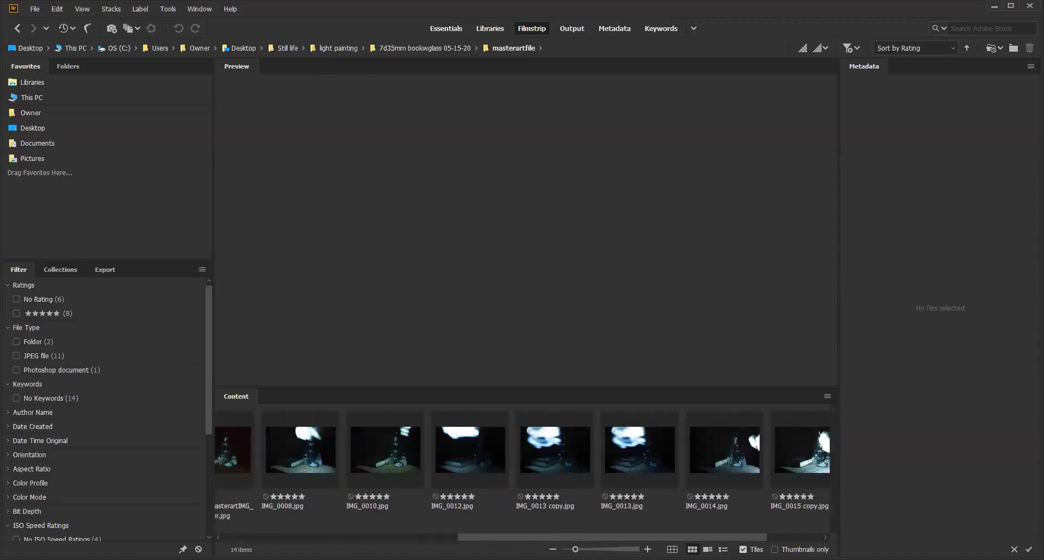
{"action": "scroll", "coordinate": [445, 450], "scroll_direction": "left", "scroll_amount": 2}
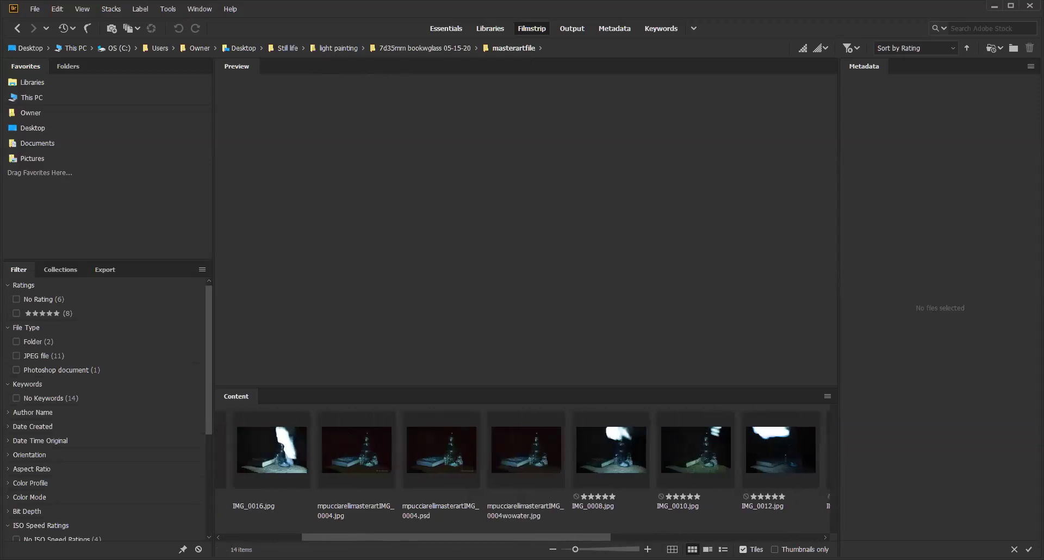
{"action": "left_click", "coordinate": [445, 451]}
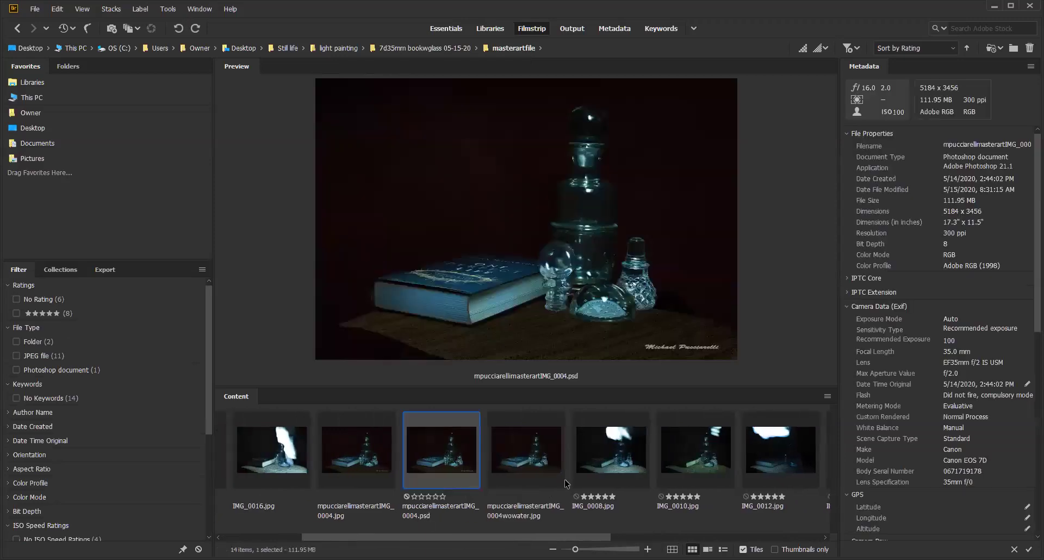
{"action": "left_click", "coordinate": [542, 469]}
{"action": "left_click", "coordinate": [608, 458]}
{"action": "left_click", "coordinate": [700, 461]}
{"action": "left_click", "coordinate": [781, 459]}
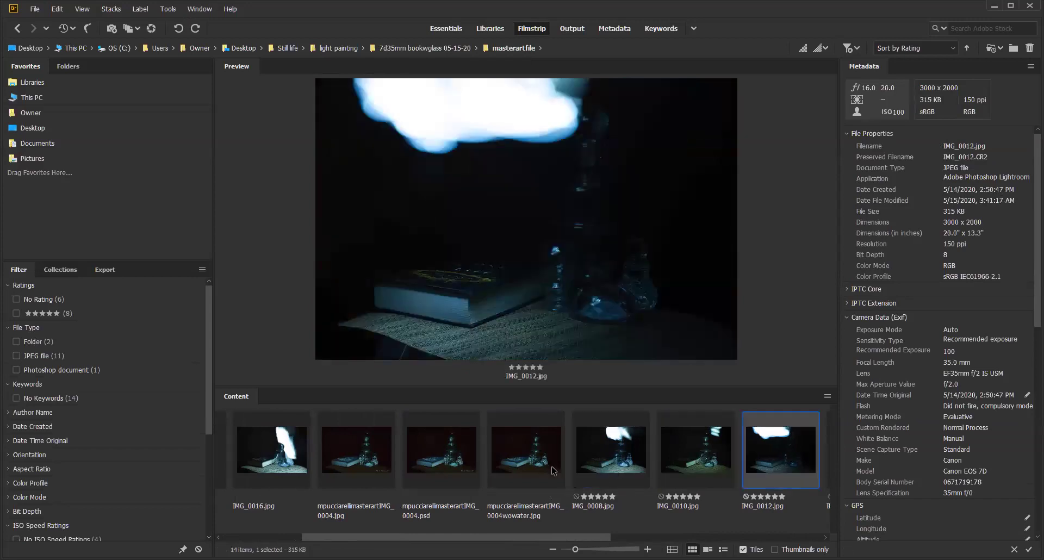
{"action": "left_click", "coordinate": [550, 465]}
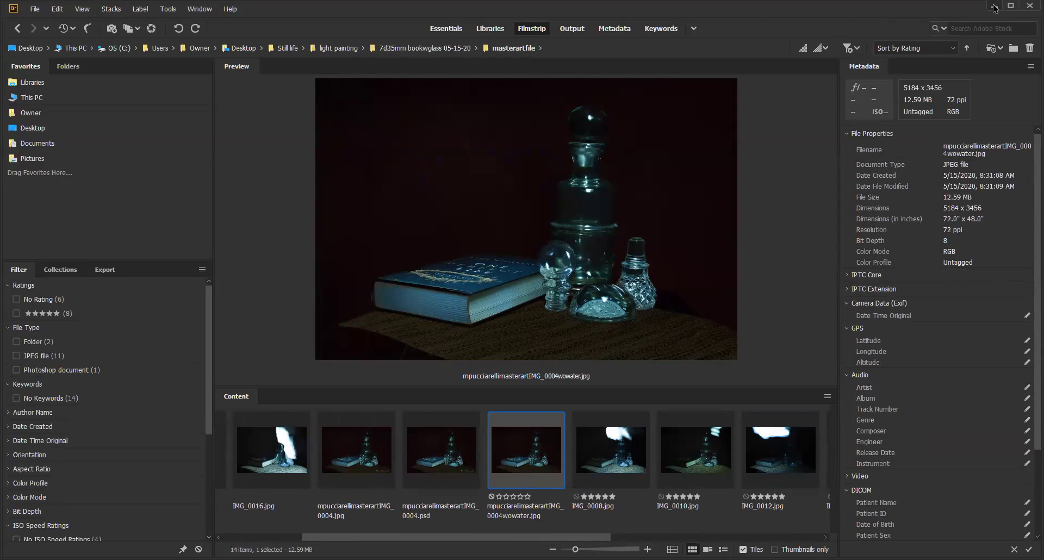
{"action": "left_click", "coordinate": [995, 8]}
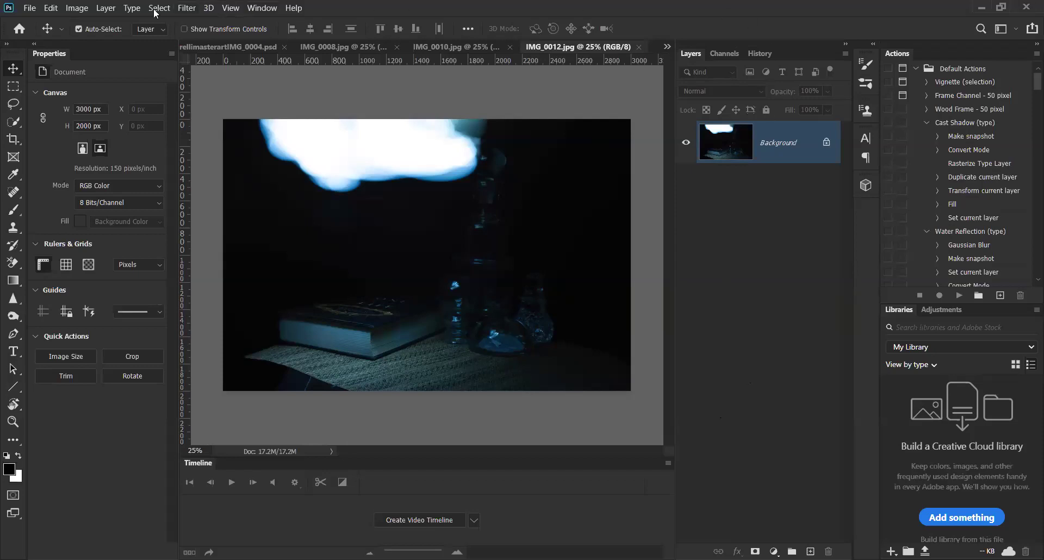
Make the layered IMG_0004.psd master the active document.
{"action": "left_click", "coordinate": [241, 48]}
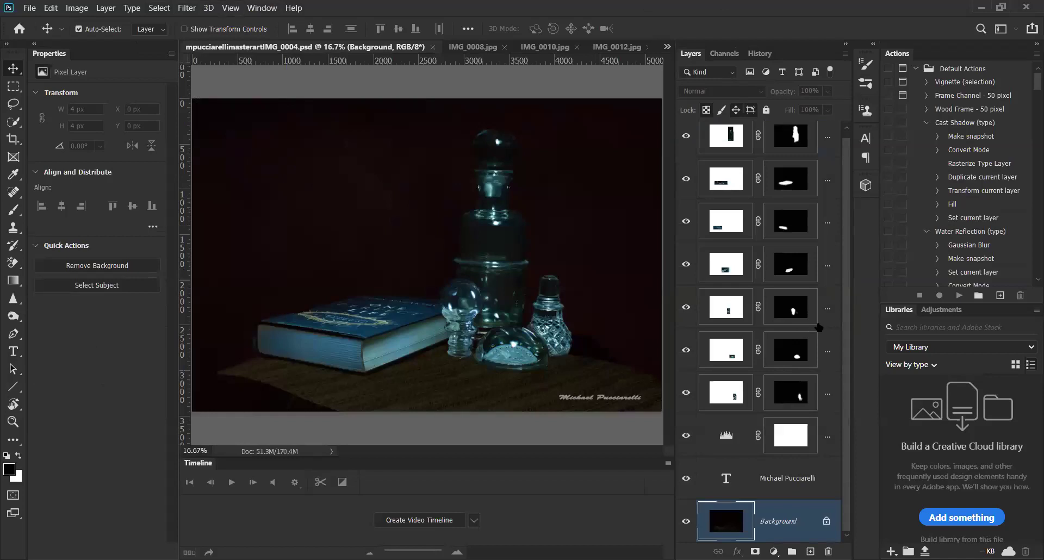
Hide the signature, wood, bottle, paperweight, stopper, highlight and book layers, then view IMG_0008.jpg.
{"action": "left_click_drag", "start_coordinate": [843, 309], "coordinate": [848, 252]}
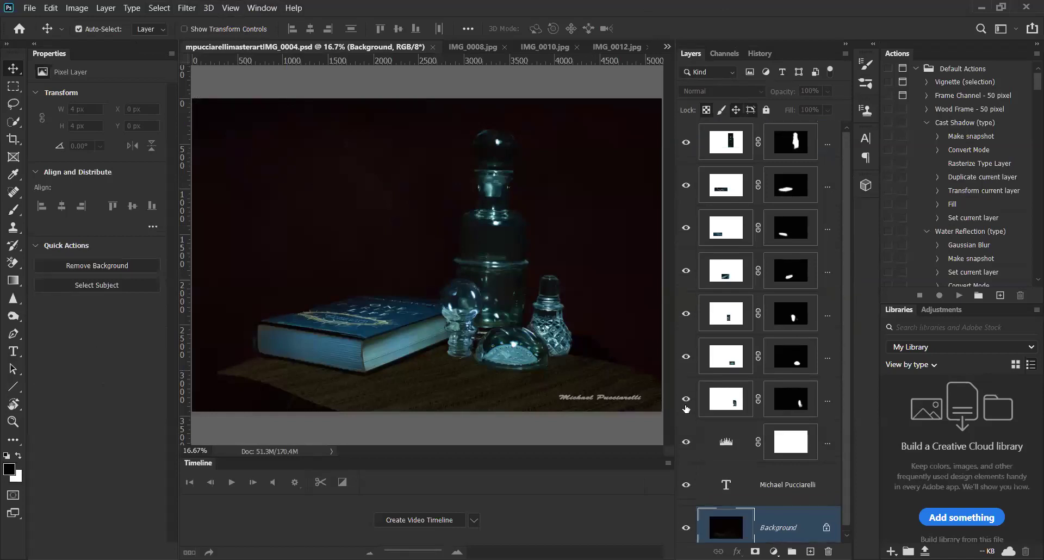
{"action": "left_click", "coordinate": [687, 485]}
{"action": "left_click", "coordinate": [686, 442]}
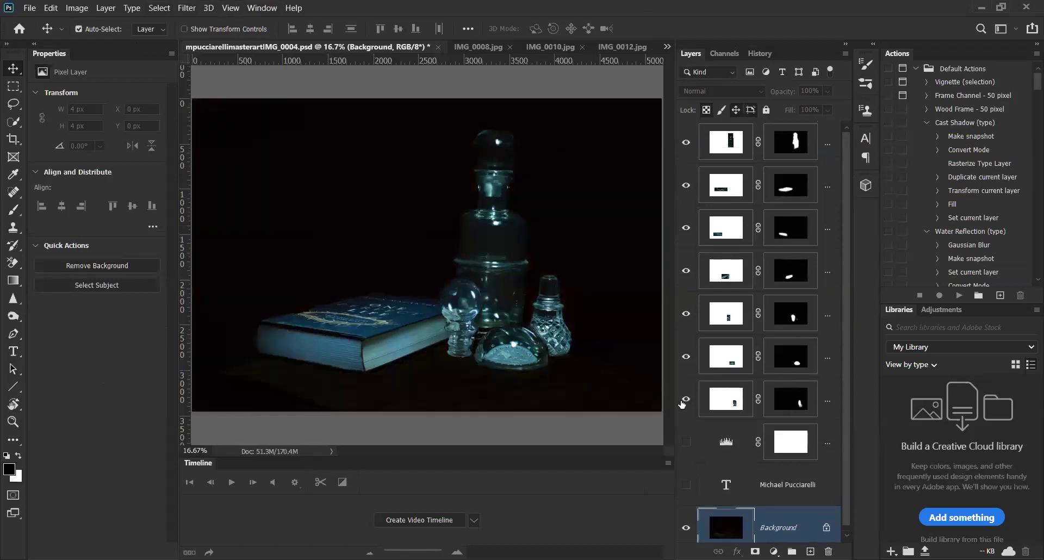
{"action": "left_click", "coordinate": [687, 400]}
{"action": "left_click", "coordinate": [687, 356]}
{"action": "left_click", "coordinate": [687, 314]}
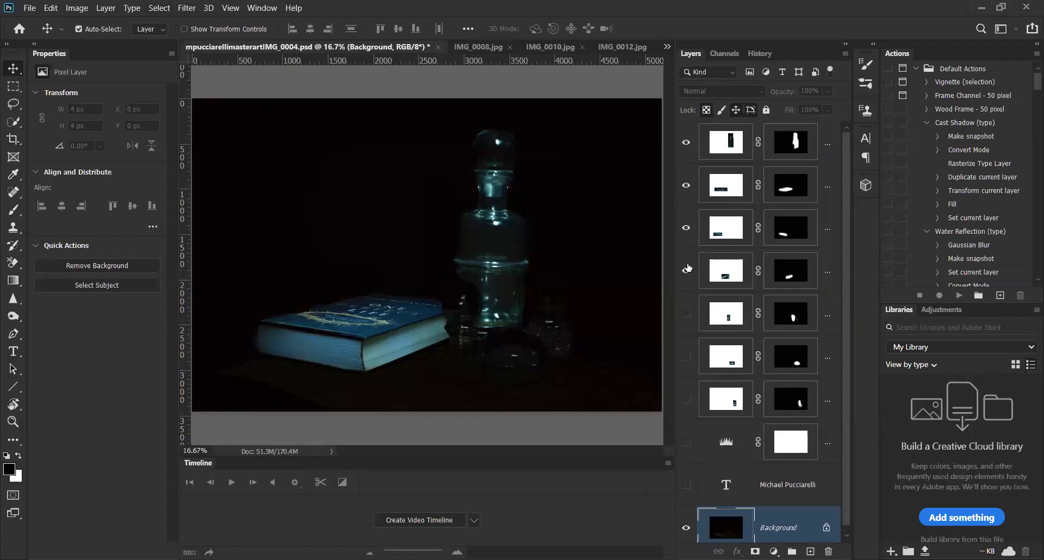
{"action": "left_click", "coordinate": [686, 271]}
{"action": "left_click", "coordinate": [687, 228]}
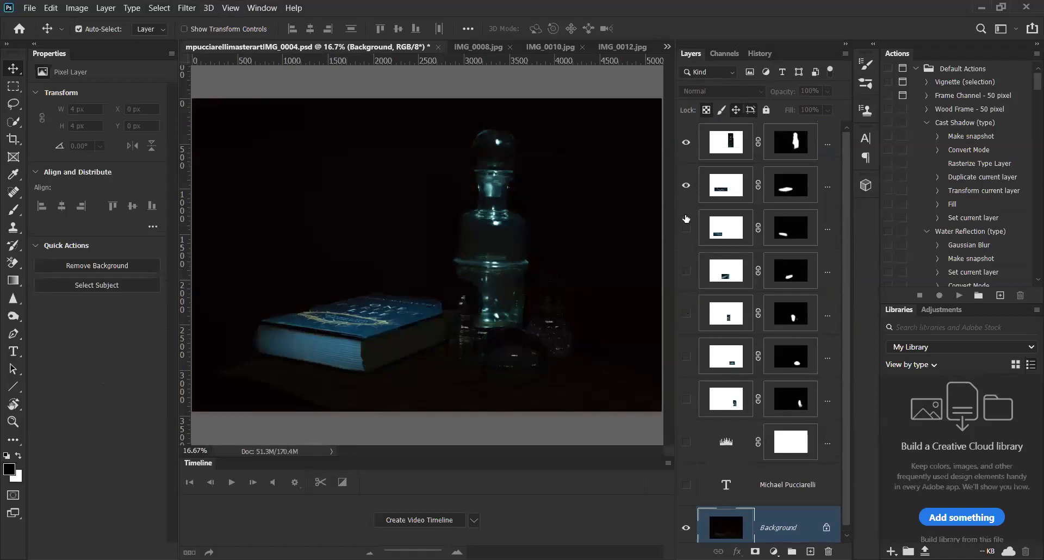
{"action": "left_click", "coordinate": [687, 185]}
{"action": "left_click", "coordinate": [688, 142]}
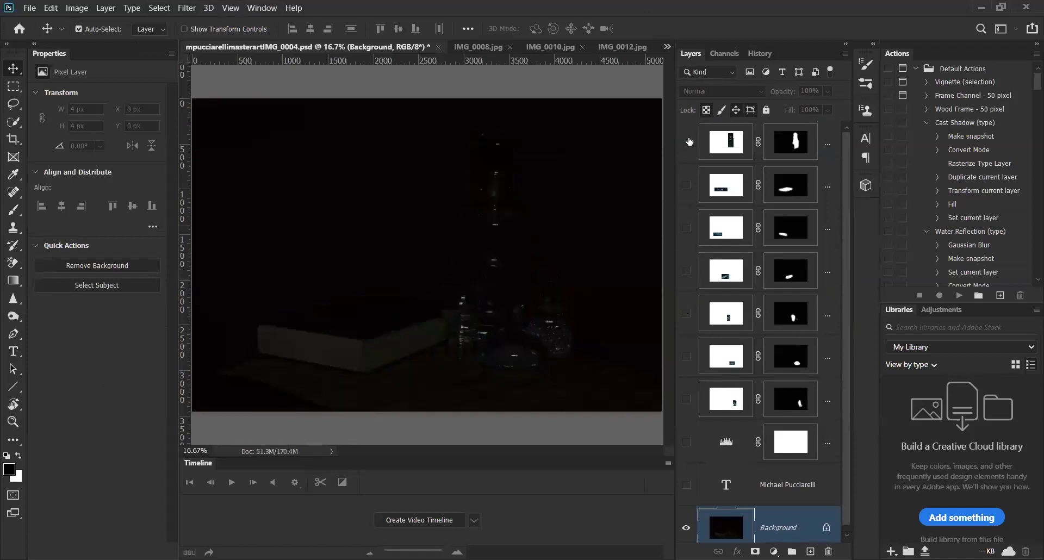
{"action": "left_click", "coordinate": [496, 49]}
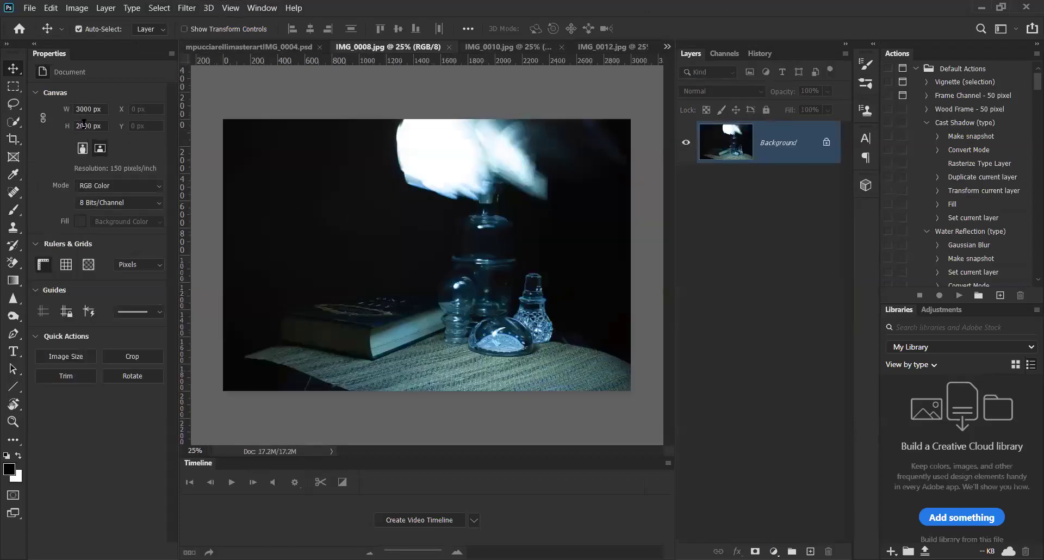
Try a rectangular marquee, then an Object Selection, around the small perfume bottle, clearing each.
{"action": "left_click", "coordinate": [15, 89]}
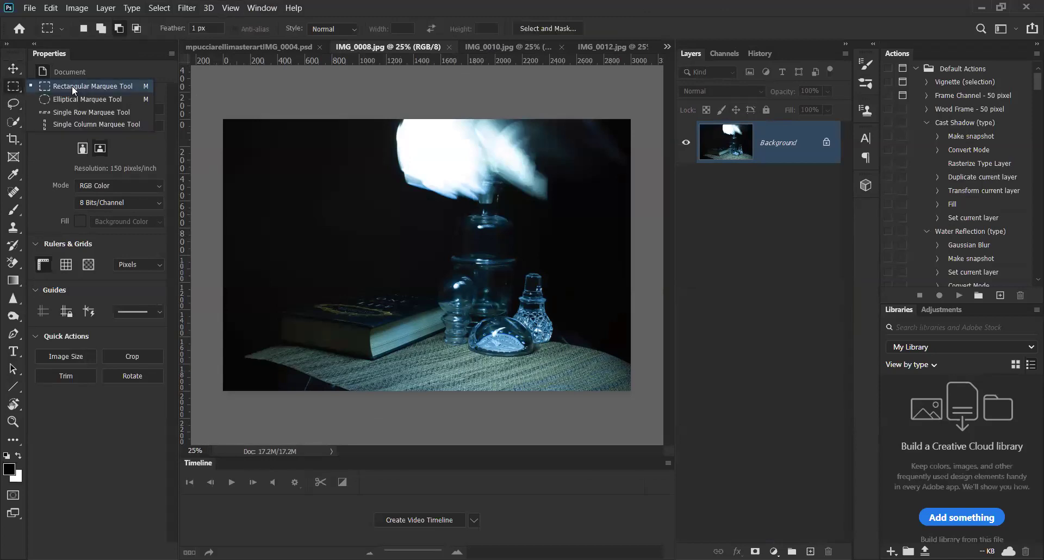
{"action": "left_click", "coordinate": [72, 86]}
{"action": "left_click_drag", "start_coordinate": [517, 267], "coordinate": [570, 352]}
{"action": "left_click", "coordinate": [570, 352]}
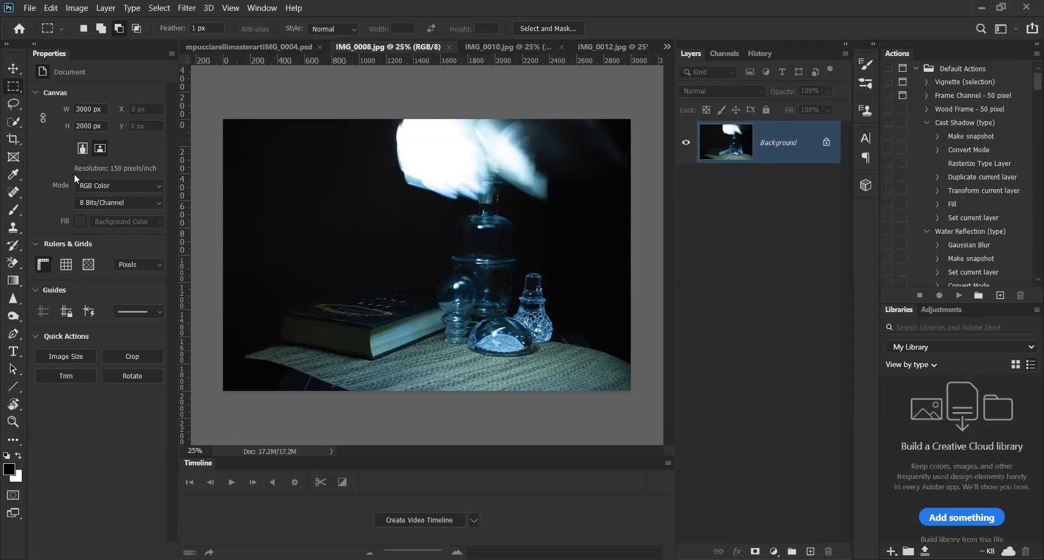
{"action": "left_click", "coordinate": [17, 106]}
{"action": "right_click", "coordinate": [15, 123]}
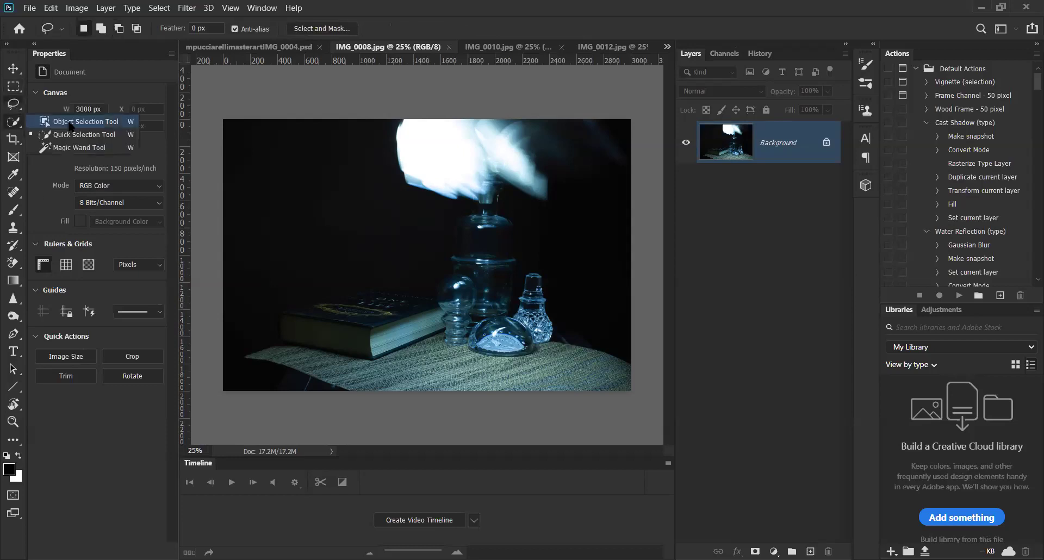
{"action": "left_click", "coordinate": [70, 123]}
{"action": "left_click_drag", "start_coordinate": [517, 264], "coordinate": [567, 352]}
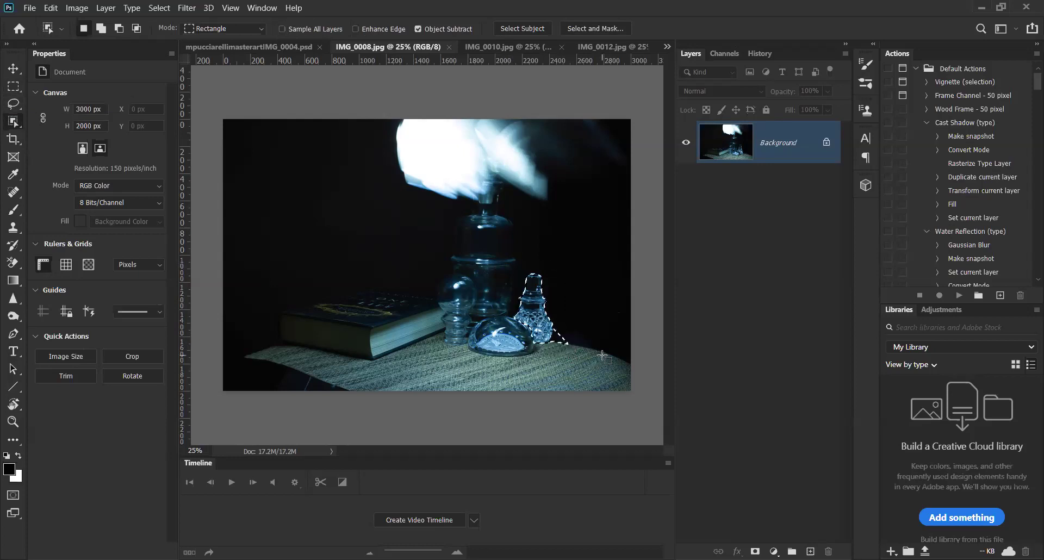
{"action": "key", "text": "ctrl+d"}
Select the cut-glass perfume bottle with Quick Selection, subtract the stray bulge, and copy it.
{"action": "right_click", "coordinate": [15, 124]}
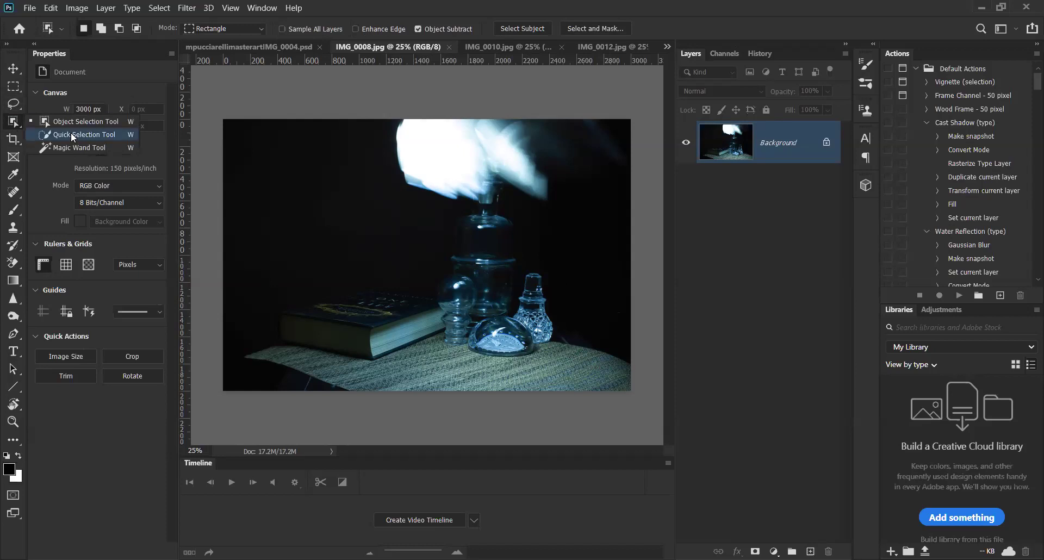
{"action": "left_click", "coordinate": [73, 136]}
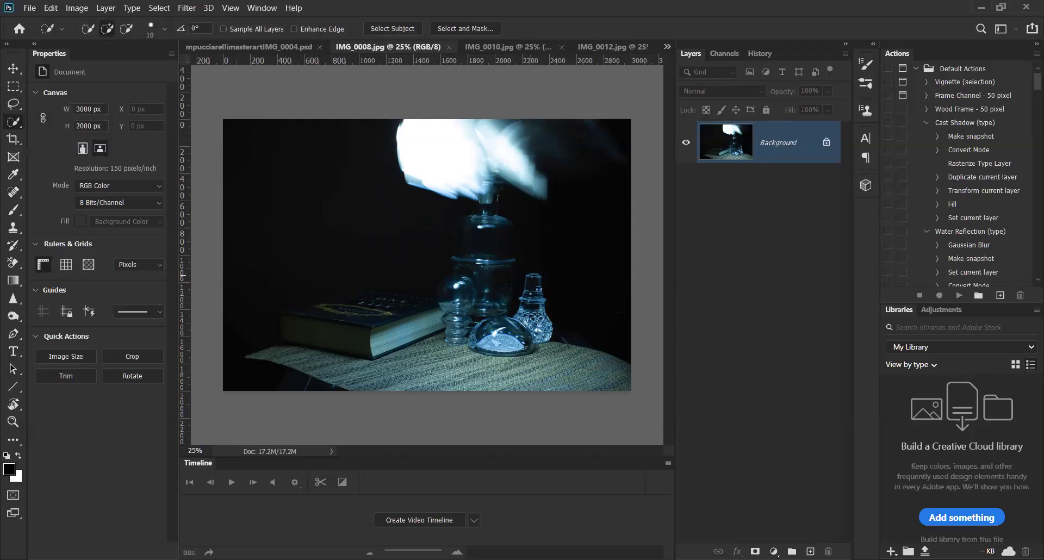
{"action": "mouse_move", "coordinate": [530, 277]}
{"action": "left_mouse_down"}
{"action": "mouse_move", "coordinate": [519, 316]}
{"action": "mouse_move", "coordinate": [544, 338]}
{"action": "mouse_move", "coordinate": [566, 326]}
{"action": "left_mouse_up"}
{"action": "left_click_drag", "start_coordinate": [565, 343], "coordinate": [555, 333]}
{"action": "key", "text": "c"}
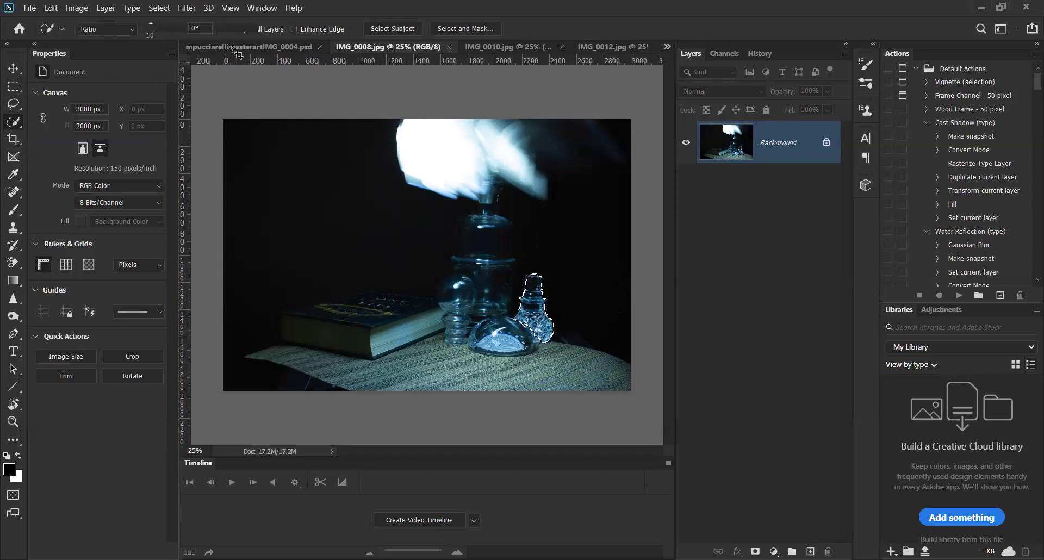
Paste the perfume bottle into the still-life composite and move it beside the glass bottles.
{"action": "left_click", "coordinate": [235, 47]}
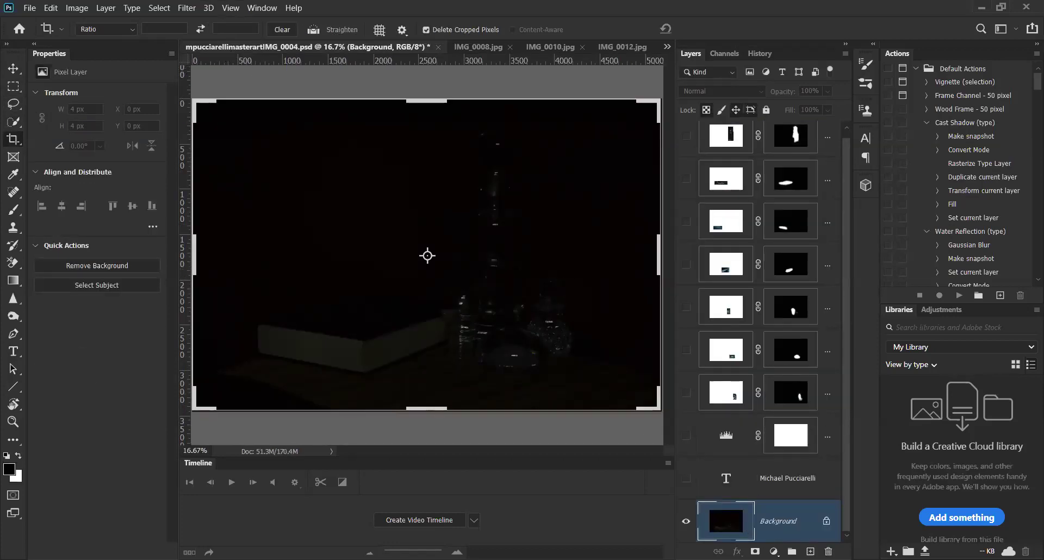
{"action": "key", "text": "ctrl+v"}
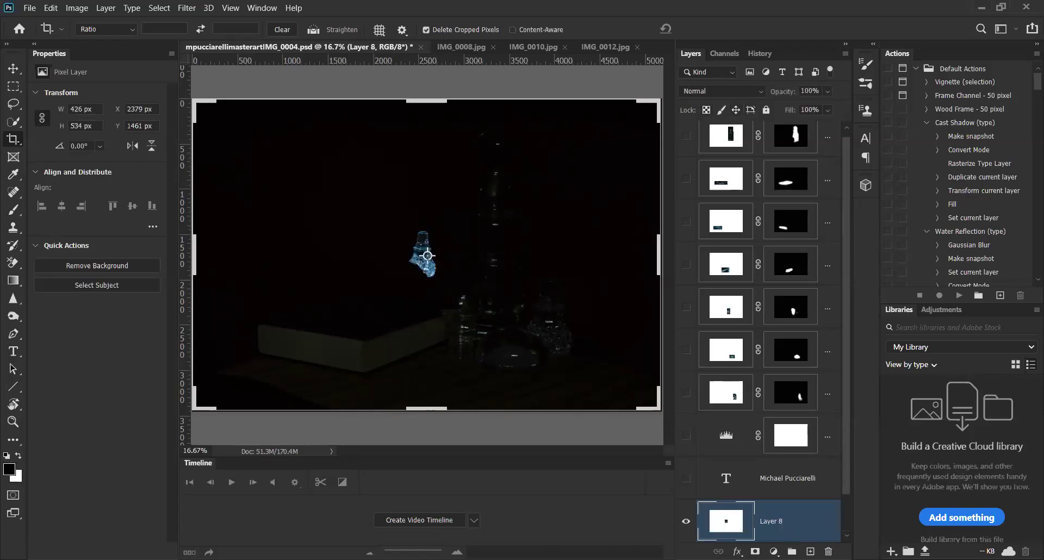
{"action": "left_click", "coordinate": [14, 68]}
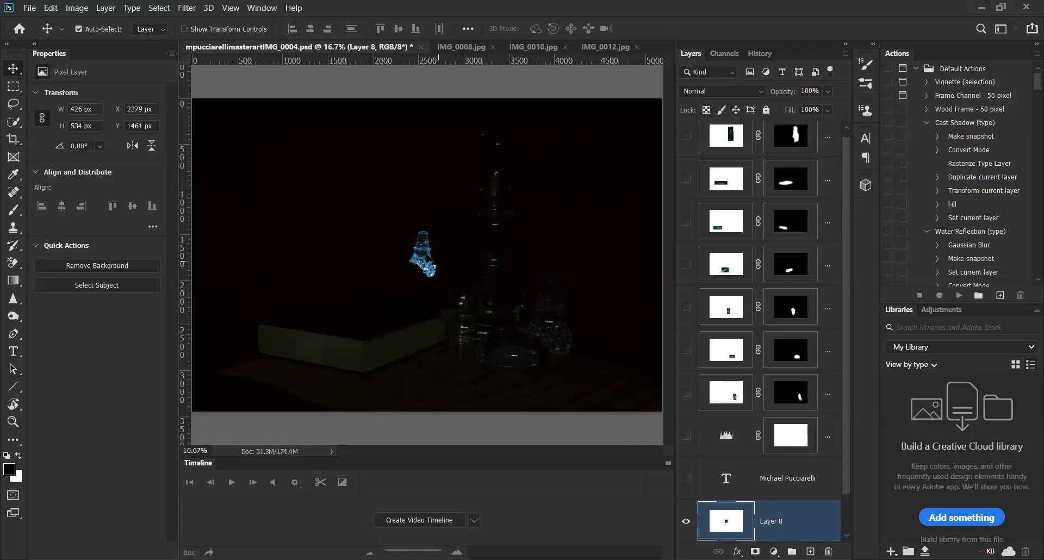
{"action": "left_click_drag", "start_coordinate": [424, 253], "coordinate": [544, 298]}
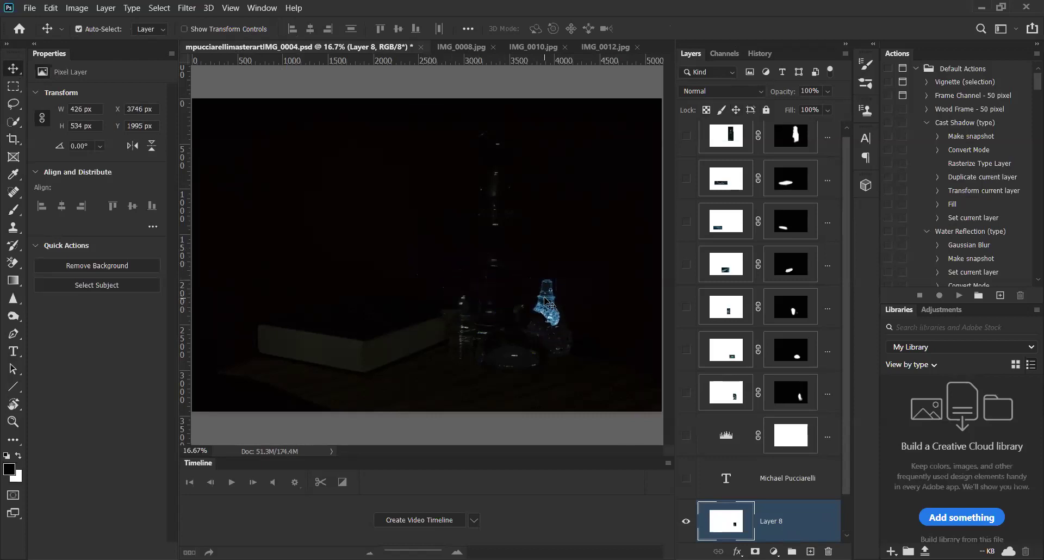
Scale the pasted bottle layer up to 167% with Free Transform.
{"action": "key", "text": "ctrl"}
{"action": "key", "text": "ctrl+t"}
{"action": "mouse_move", "coordinate": [549, 328]}
{"action": "left_mouse_down"}
{"action": "mouse_move", "coordinate": [551, 354]}
{"action": "mouse_move", "coordinate": [586, 359]}
{"action": "mouse_move", "coordinate": [563, 334]}
{"action": "left_mouse_up"}
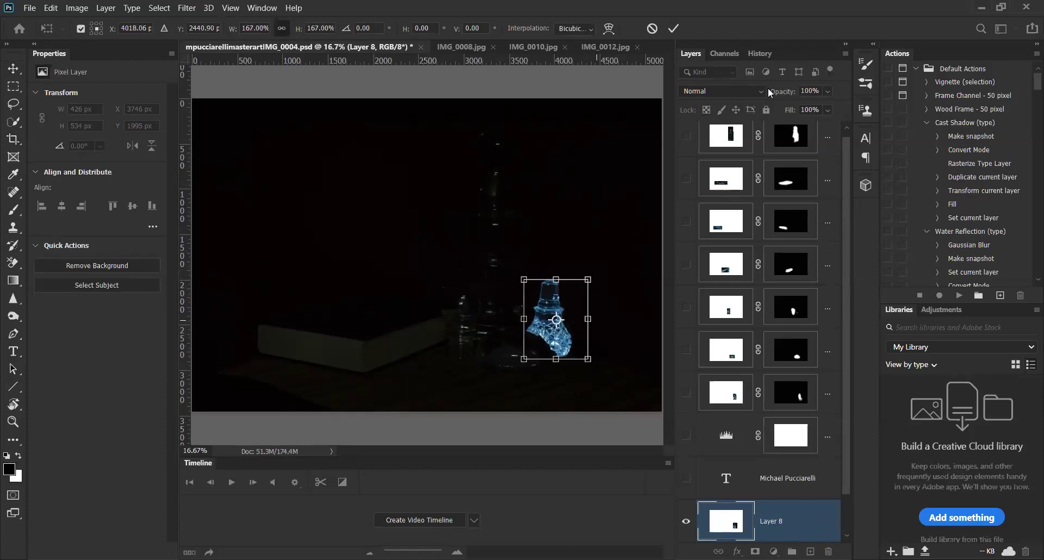
{"action": "left_click", "coordinate": [673, 28]}
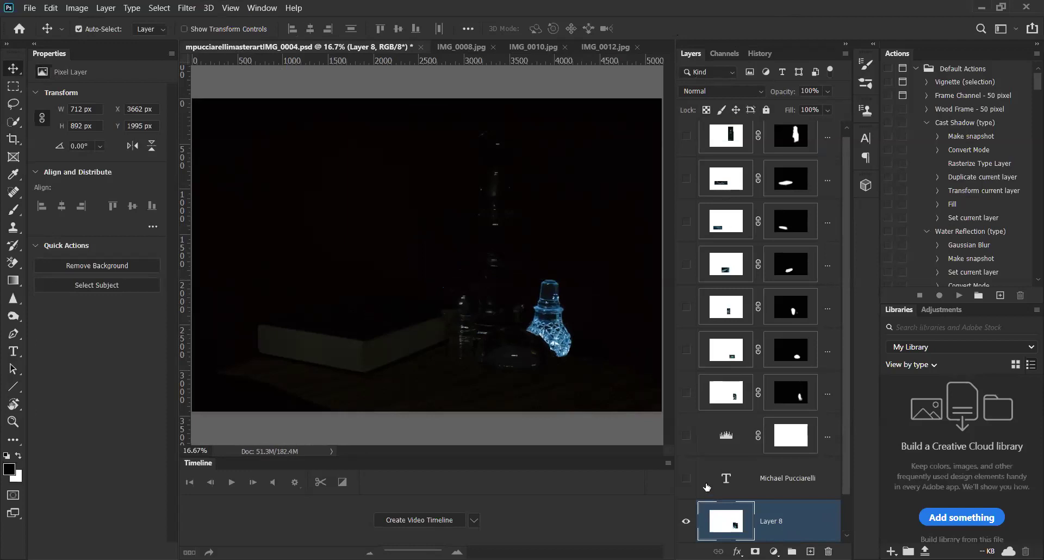
Show the Levels layer again and enlarge Layer 8's bottle in two small transforms to 750 × 940 px.
{"action": "left_click", "coordinate": [687, 436]}
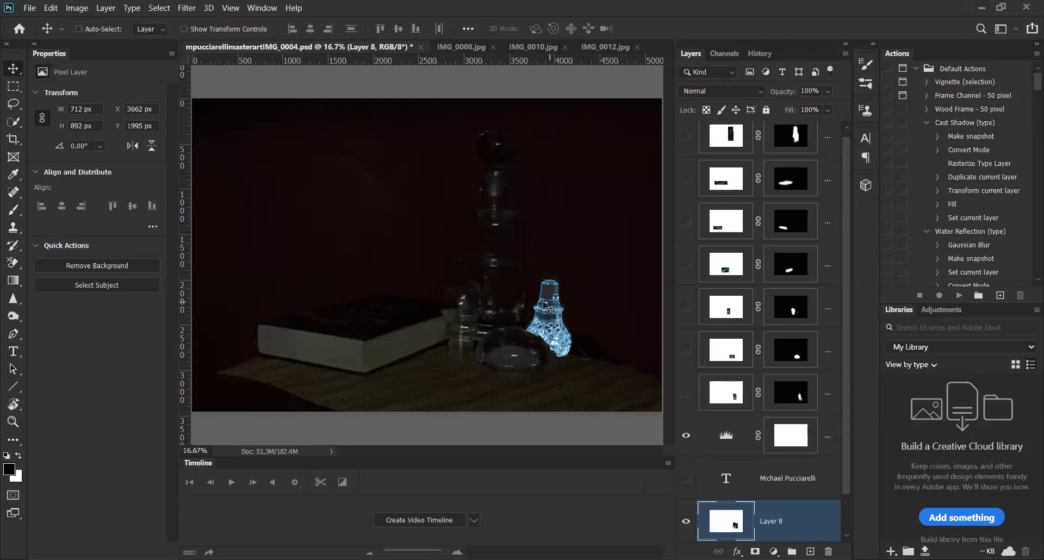
{"action": "key", "text": "ctrl+t"}
{"action": "left_click_drag", "start_coordinate": [554, 278], "coordinate": [554, 277]}
{"action": "left_click", "coordinate": [673, 28]}
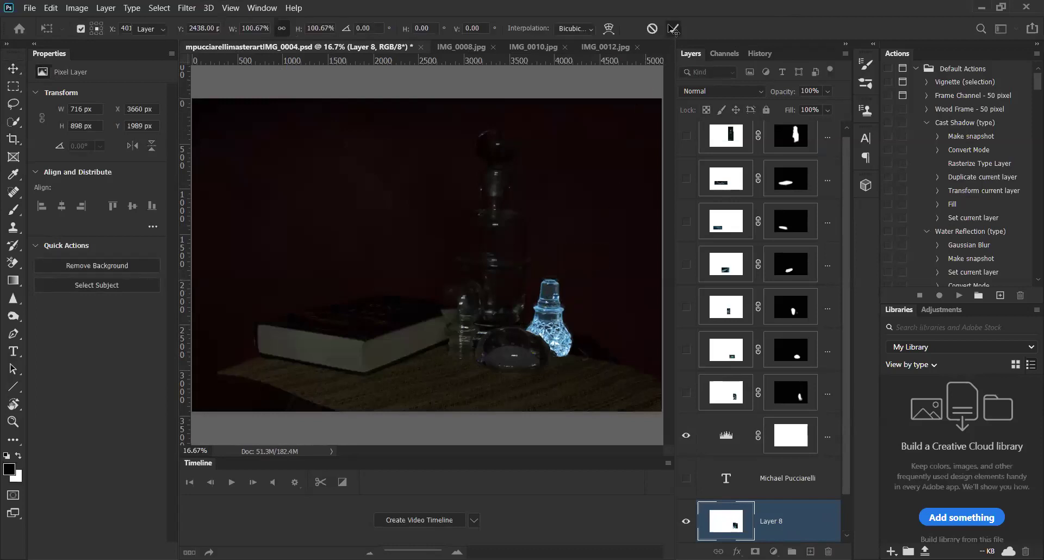
{"action": "key", "text": "ctrl+t"}
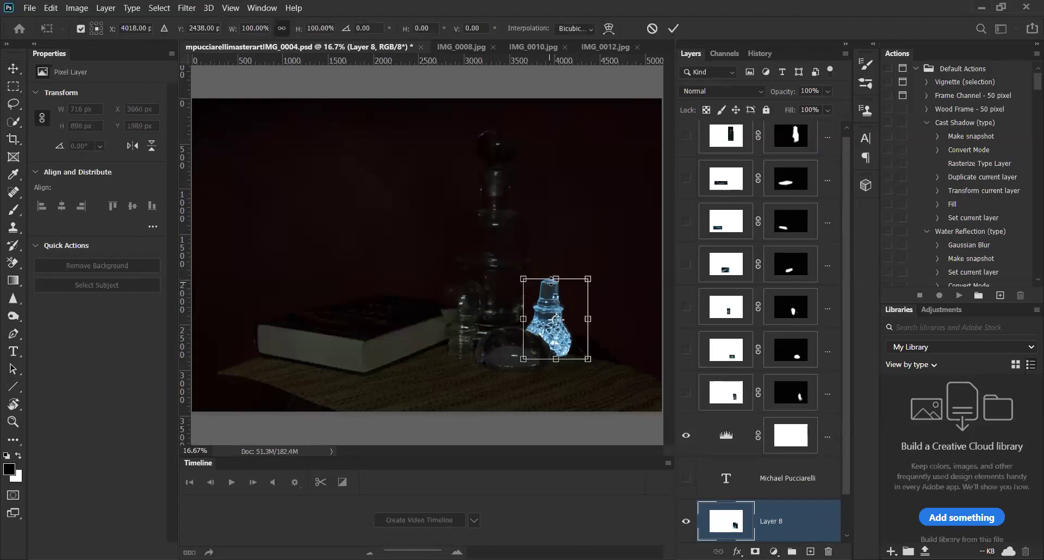
{"action": "left_click_drag", "start_coordinate": [552, 281], "coordinate": [554, 275]}
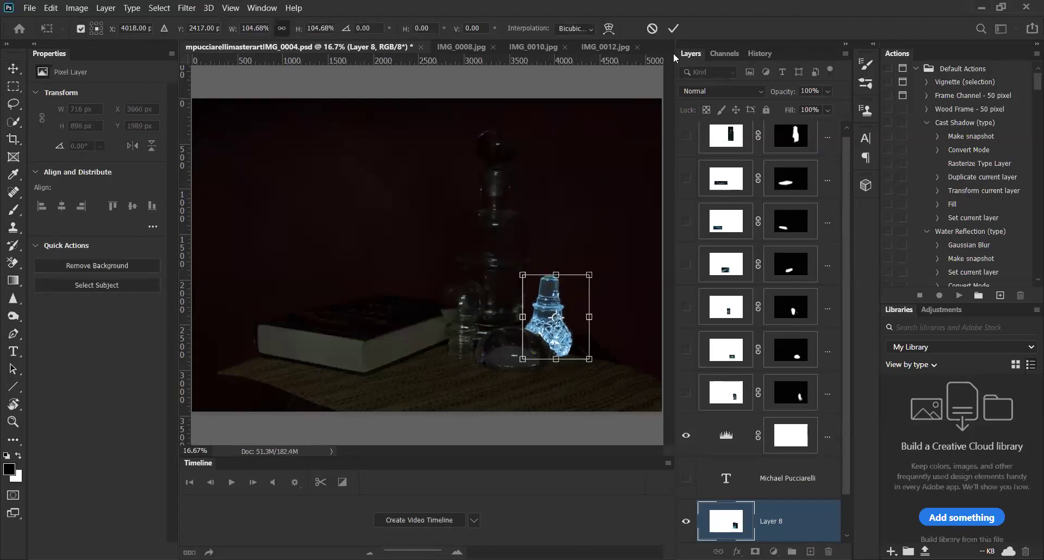
{"action": "left_click", "coordinate": [674, 29]}
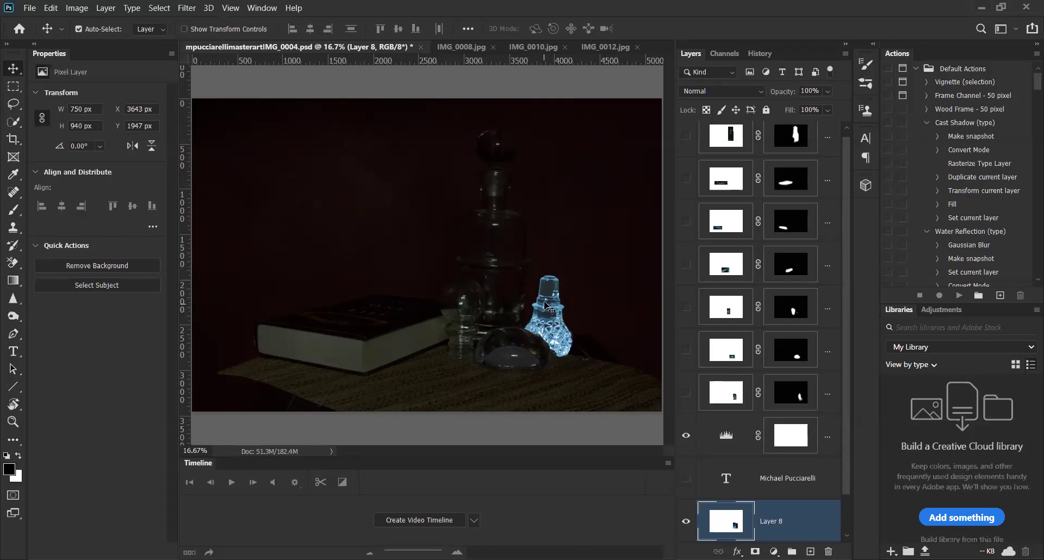
{"action": "left_click_drag", "start_coordinate": [545, 300], "coordinate": [543, 299]}
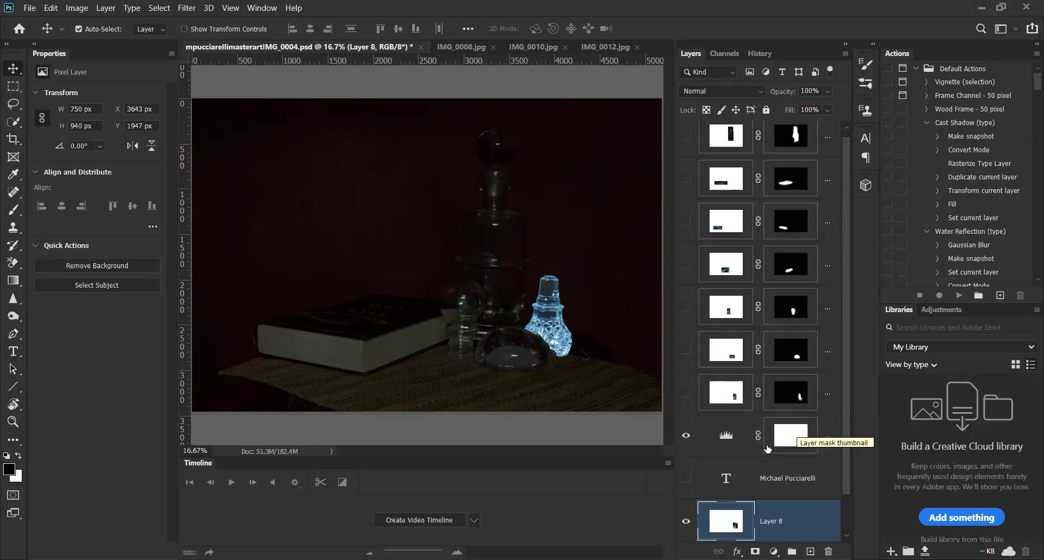
Hide the brightening adjustment layer and add a hide-all mask to Layer 8.
{"action": "left_click", "coordinate": [687, 436]}
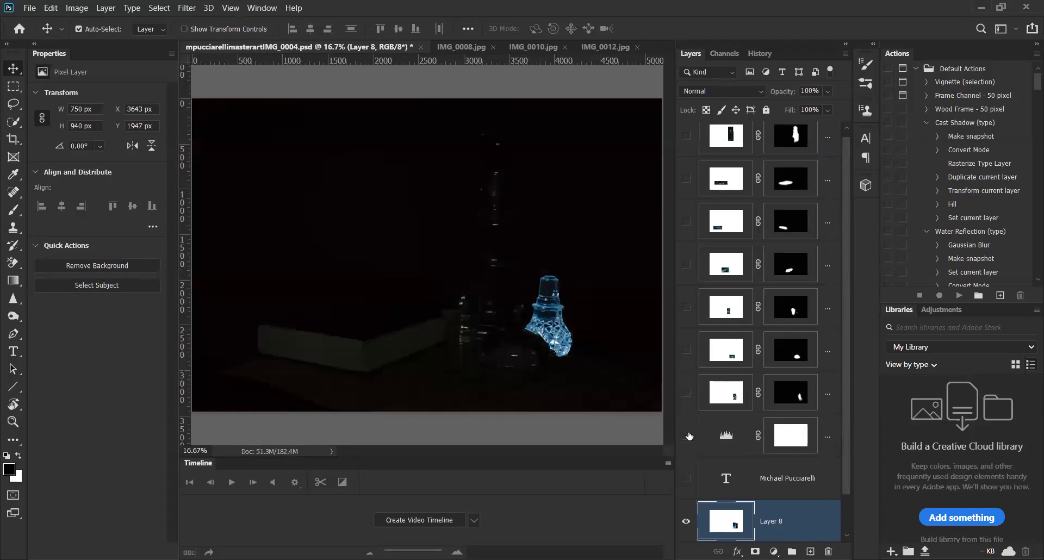
{"action": "scroll", "coordinate": [793, 466], "scroll_direction": "down", "scroll_amount": 1}
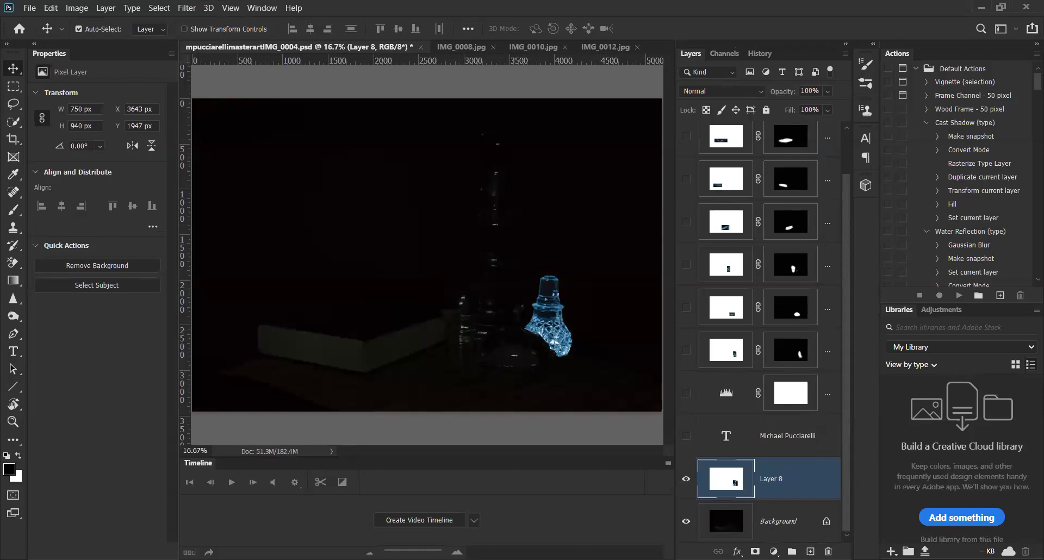
{"action": "left_click", "coordinate": [755, 552], "text": "alt"}
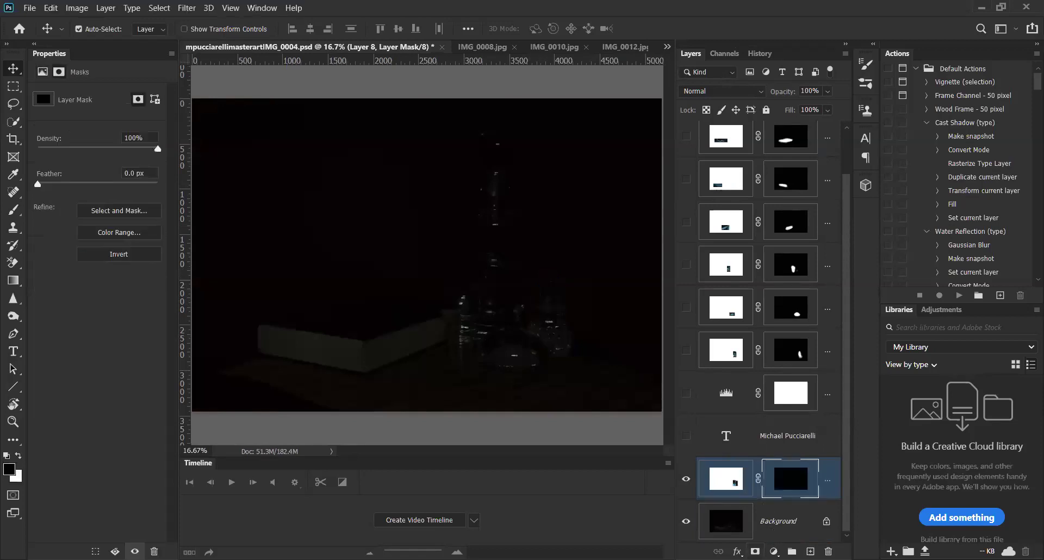
Duplicate the layer twice into Layer 8 copy and Layer 8 copy 2, then hide both copies.
{"action": "left_click", "coordinate": [846, 55]}
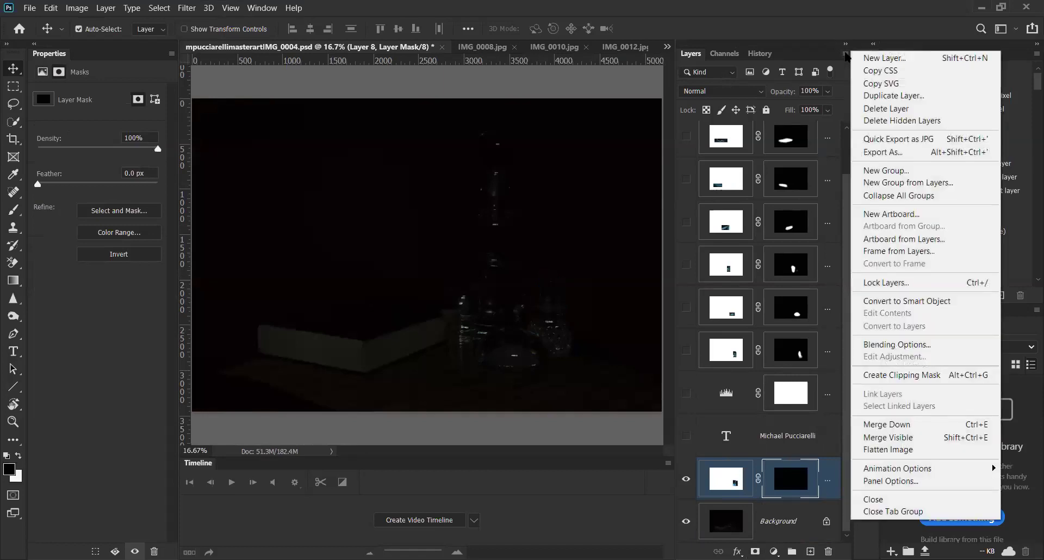
{"action": "left_click", "coordinate": [885, 97]}
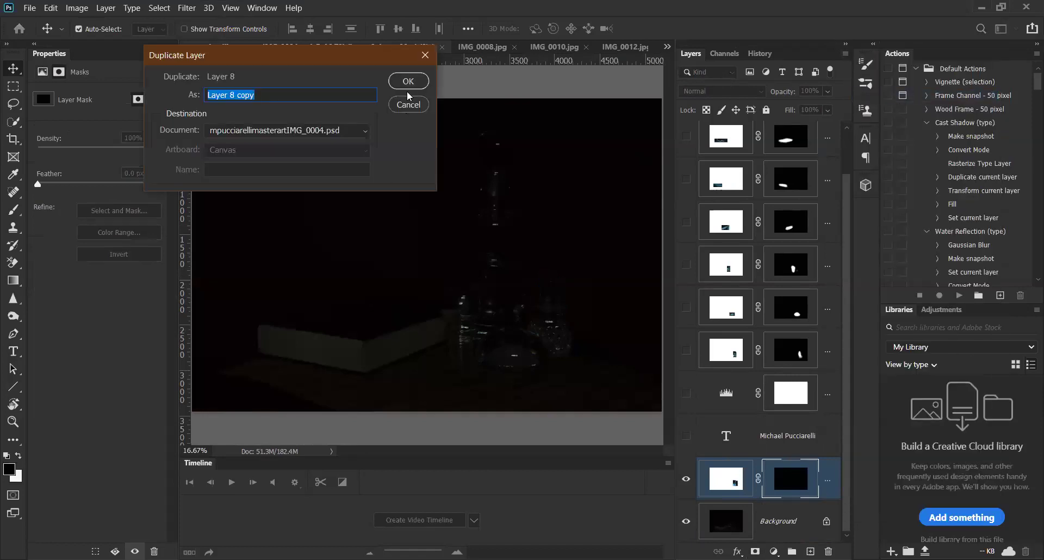
{"action": "left_click", "coordinate": [408, 82]}
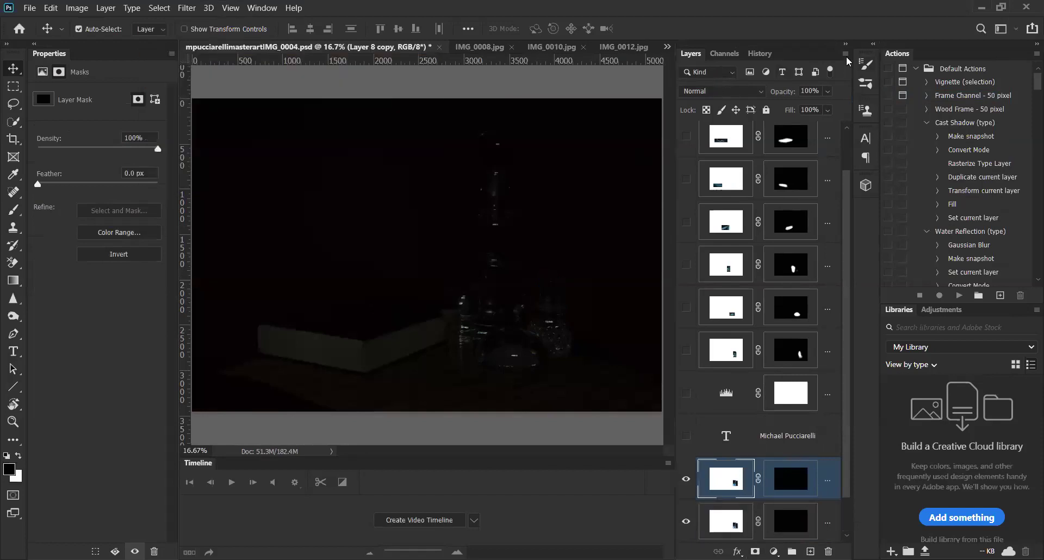
{"action": "left_click", "coordinate": [846, 54]}
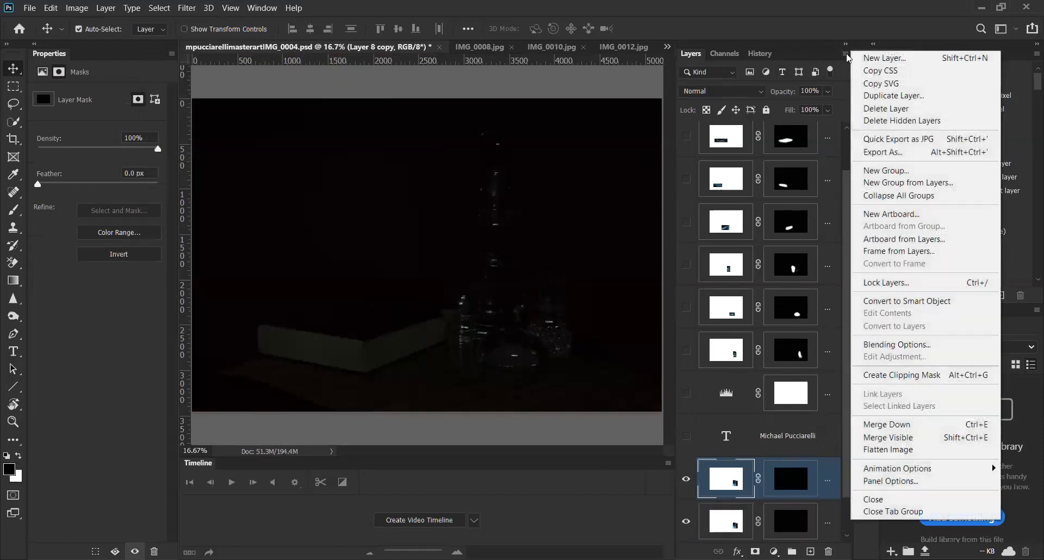
{"action": "left_click", "coordinate": [885, 96]}
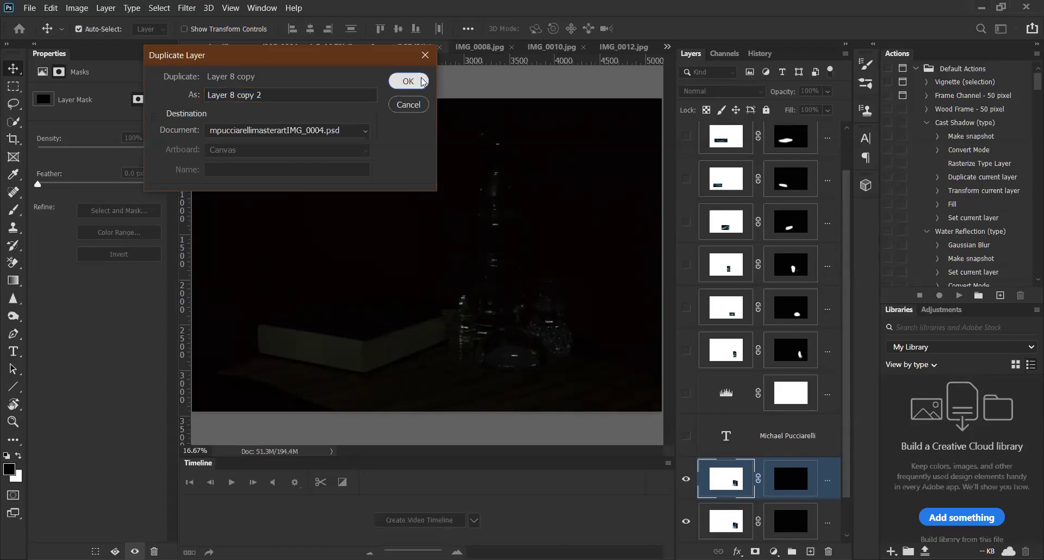
{"action": "left_click", "coordinate": [424, 82]}
{"action": "left_click", "coordinate": [687, 392]}
{"action": "left_click", "coordinate": [686, 437]}
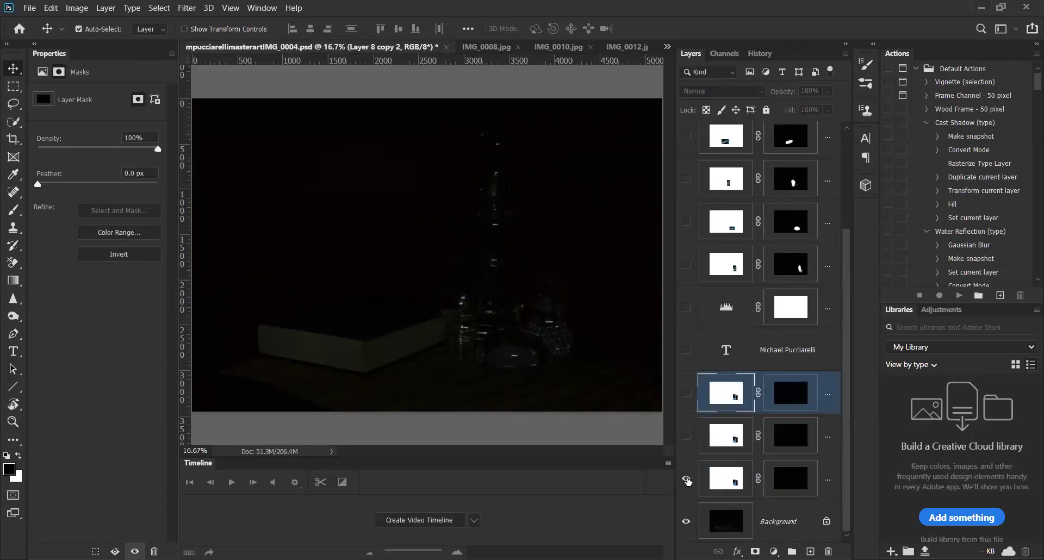
Paint Layer 8's mask over the bottle with a grey 676565 brush in Screen mode.
{"action": "left_click", "coordinate": [791, 479]}
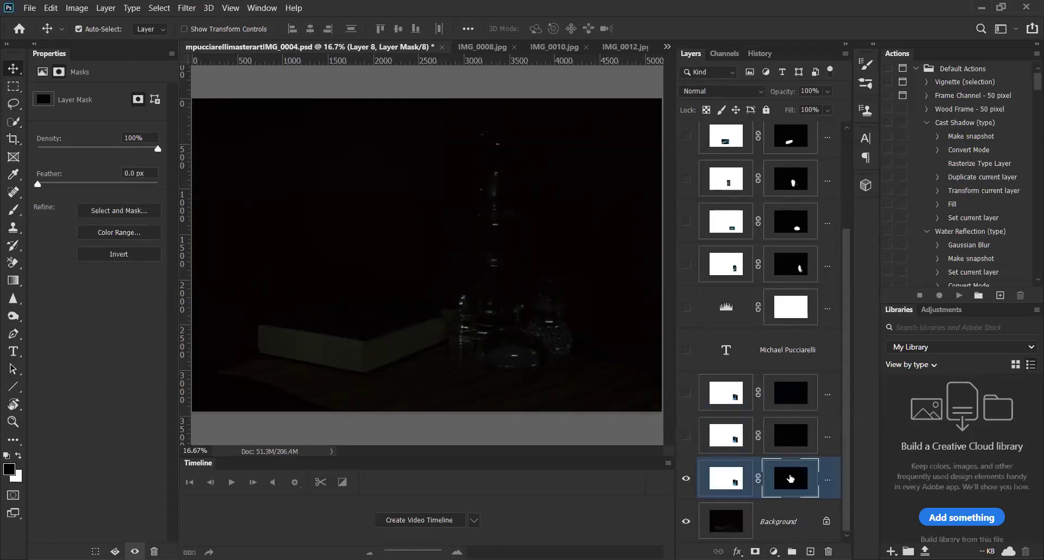
{"action": "key", "text": "x"}
{"action": "left_click", "coordinate": [7, 470]}
{"action": "left_click", "coordinate": [126, 160]}
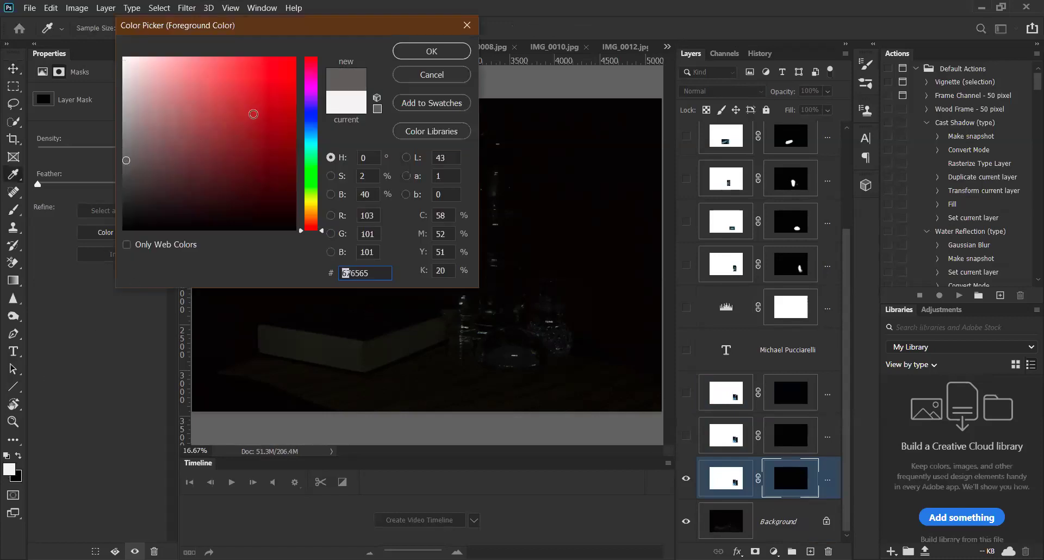
{"action": "left_click", "coordinate": [427, 50]}
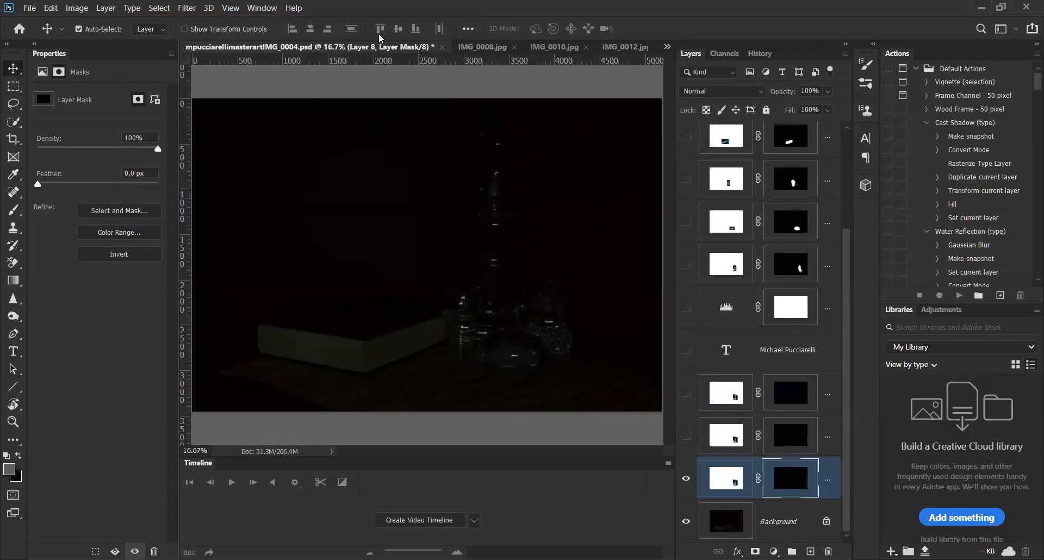
{"action": "left_click", "coordinate": [16, 209]}
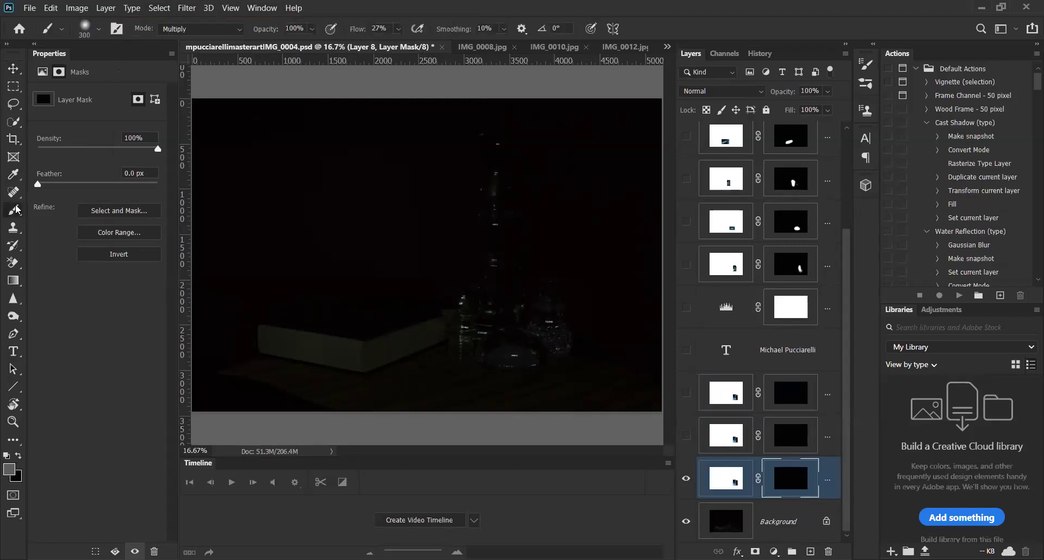
{"action": "left_click", "coordinate": [239, 29]}
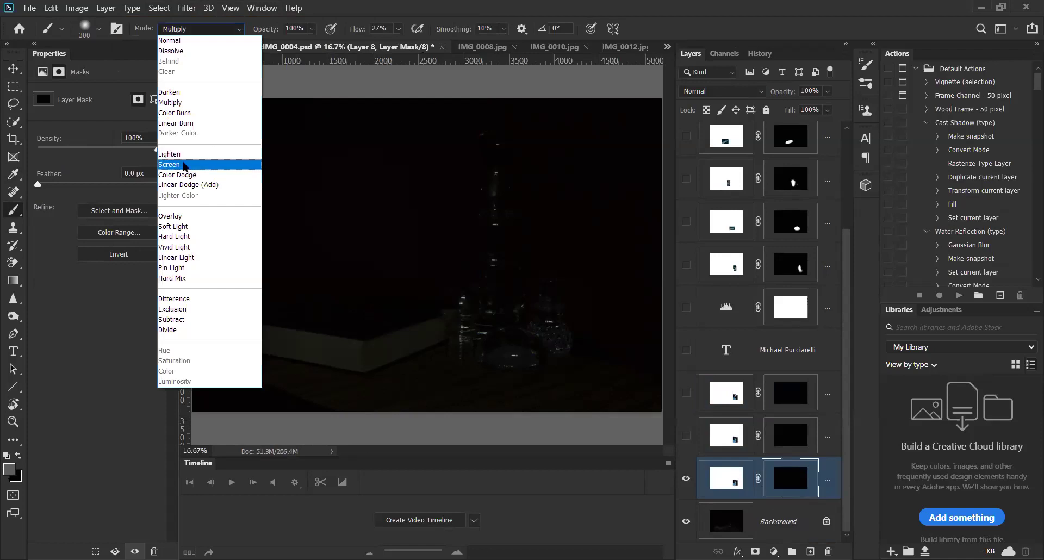
{"action": "left_click", "coordinate": [185, 166]}
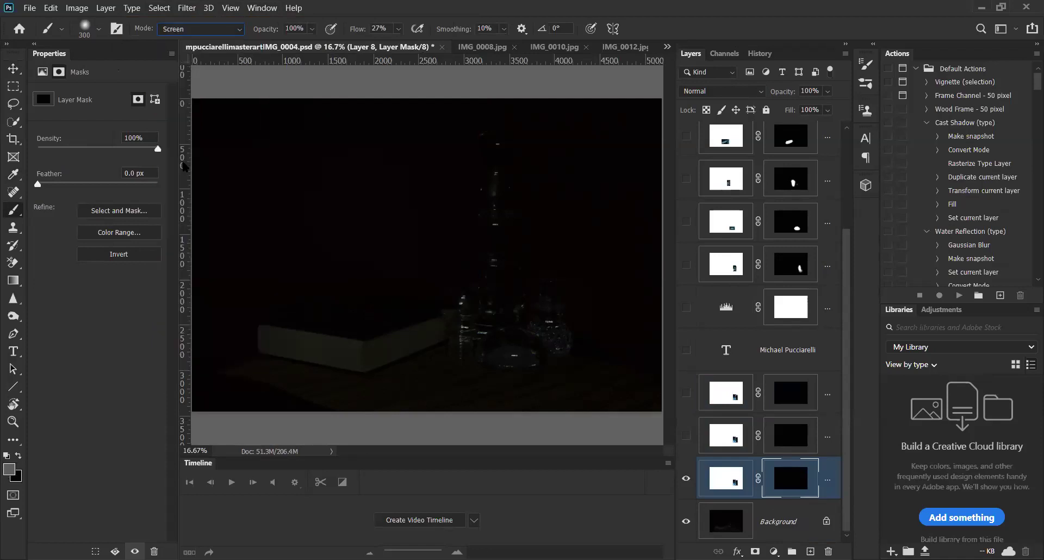
{"action": "mouse_move", "coordinate": [547, 330]}
{"action": "left_mouse_down"}
{"action": "mouse_move", "coordinate": [563, 338]}
{"action": "mouse_move", "coordinate": [542, 289]}
{"action": "mouse_move", "coordinate": [560, 353]}
{"action": "mouse_move", "coordinate": [548, 332]}
{"action": "mouse_move", "coordinate": [556, 279]}
{"action": "mouse_move", "coordinate": [563, 342]}
{"action": "mouse_move", "coordinate": [547, 280]}
{"action": "mouse_move", "coordinate": [542, 326]}
{"action": "mouse_move", "coordinate": [556, 286]}
{"action": "left_mouse_up"}
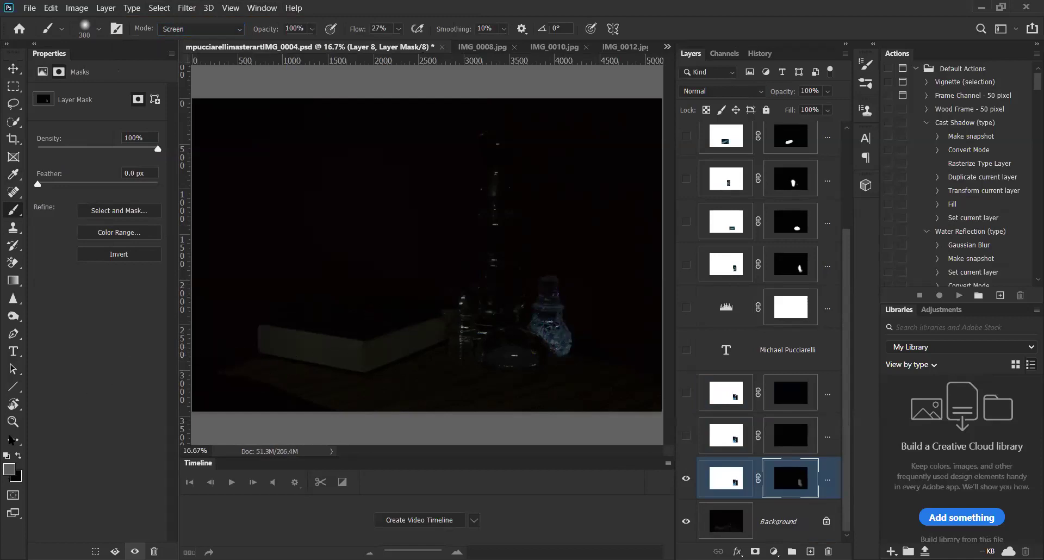
Repaint the bottle in light pink f7eded, then hide Layer 8 and target Layer 8 copy's mask.
{"action": "left_click", "coordinate": [9, 468]}
{"action": "type", "text": "f7eded"}
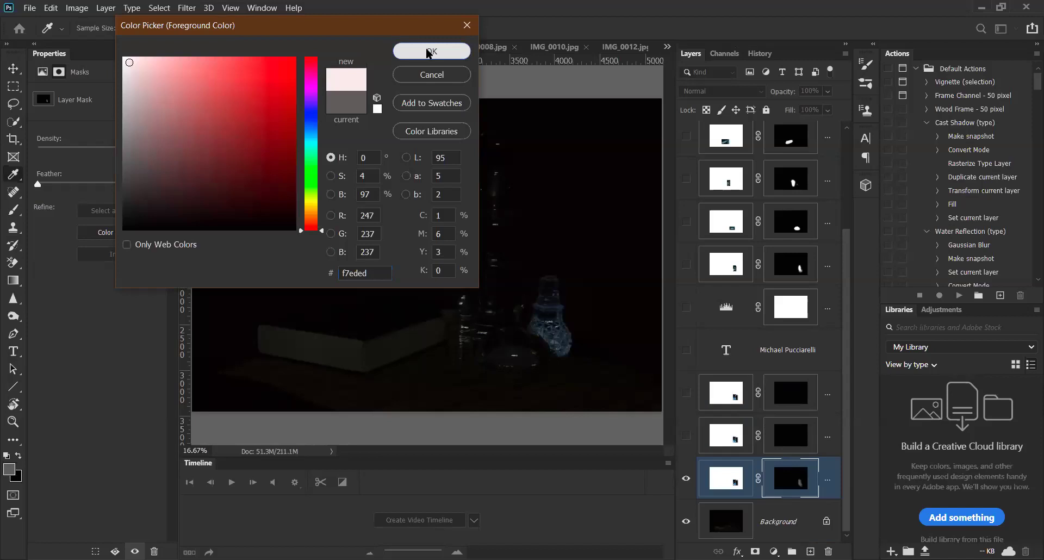
{"action": "left_click", "coordinate": [429, 50]}
{"action": "mouse_move", "coordinate": [558, 334]}
{"action": "left_mouse_down"}
{"action": "mouse_move", "coordinate": [546, 327]}
{"action": "mouse_move", "coordinate": [554, 316]}
{"action": "mouse_move", "coordinate": [561, 327]}
{"action": "mouse_move", "coordinate": [552, 299]}
{"action": "mouse_move", "coordinate": [563, 362]}
{"action": "left_mouse_up"}
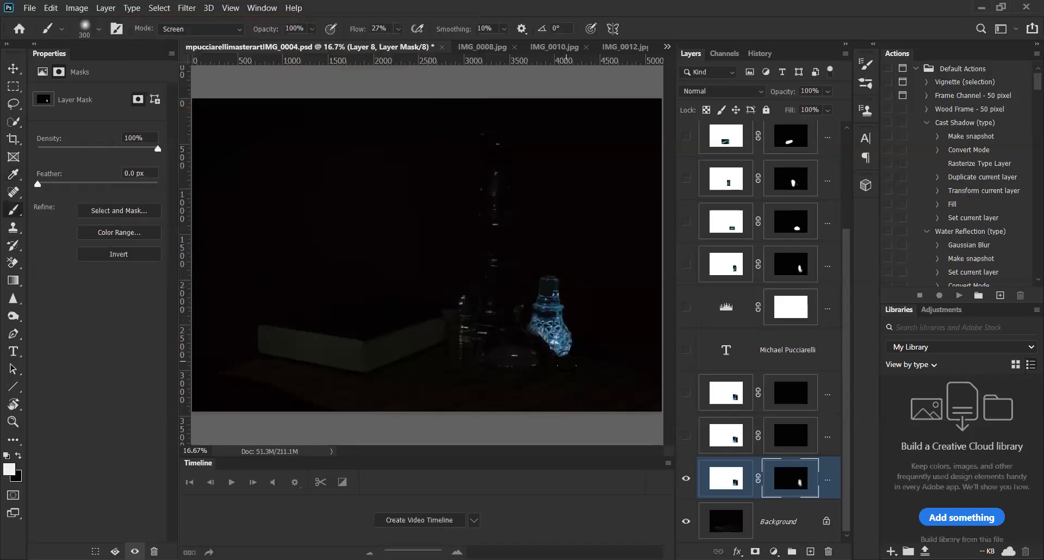
{"action": "left_click", "coordinate": [688, 480]}
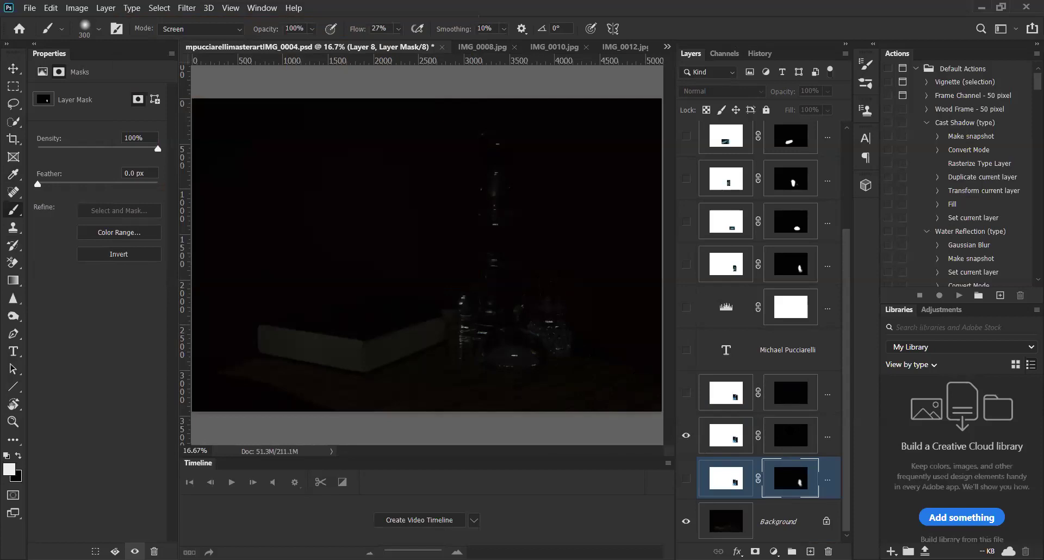
{"action": "left_click", "coordinate": [791, 435]}
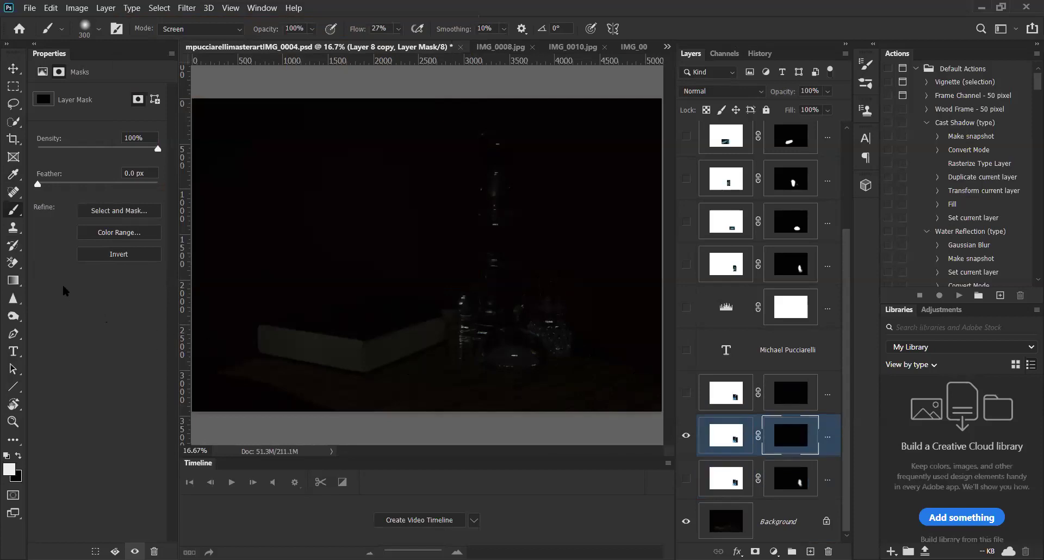
Set the brush to Overlay mode with a grey 8d8282 foreground colour.
{"action": "left_click", "coordinate": [239, 30]}
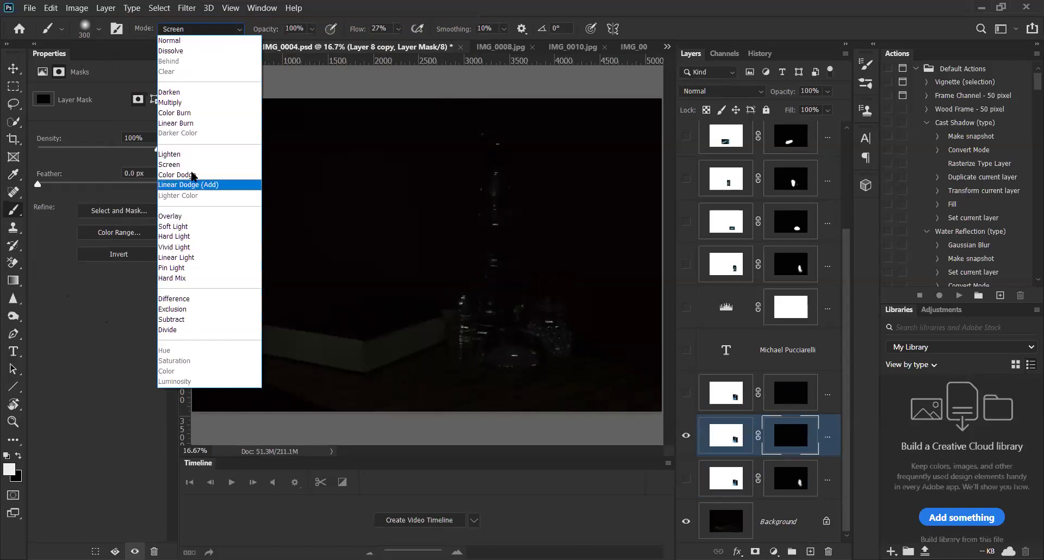
{"action": "left_click", "coordinate": [186, 217]}
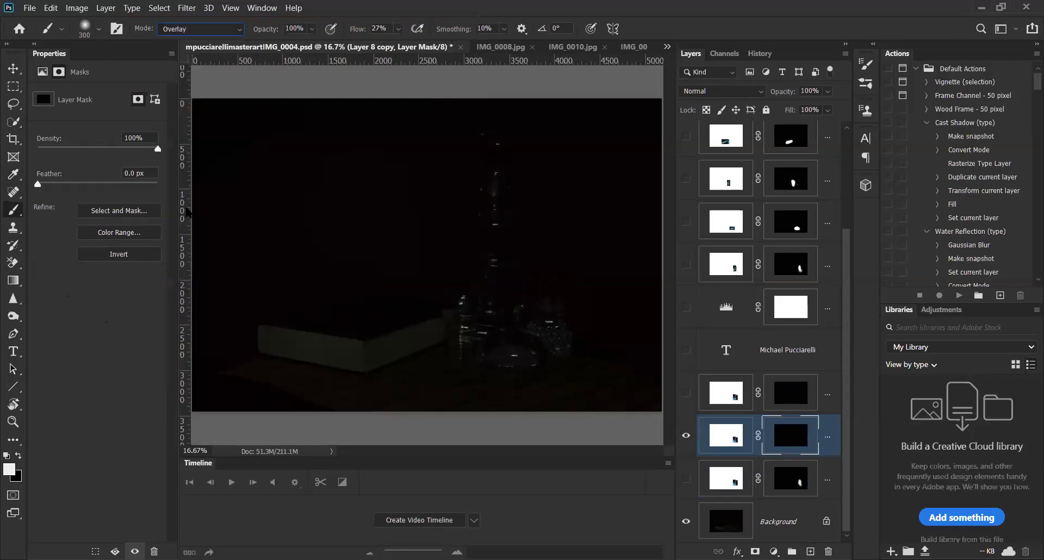
{"action": "left_click", "coordinate": [9, 469]}
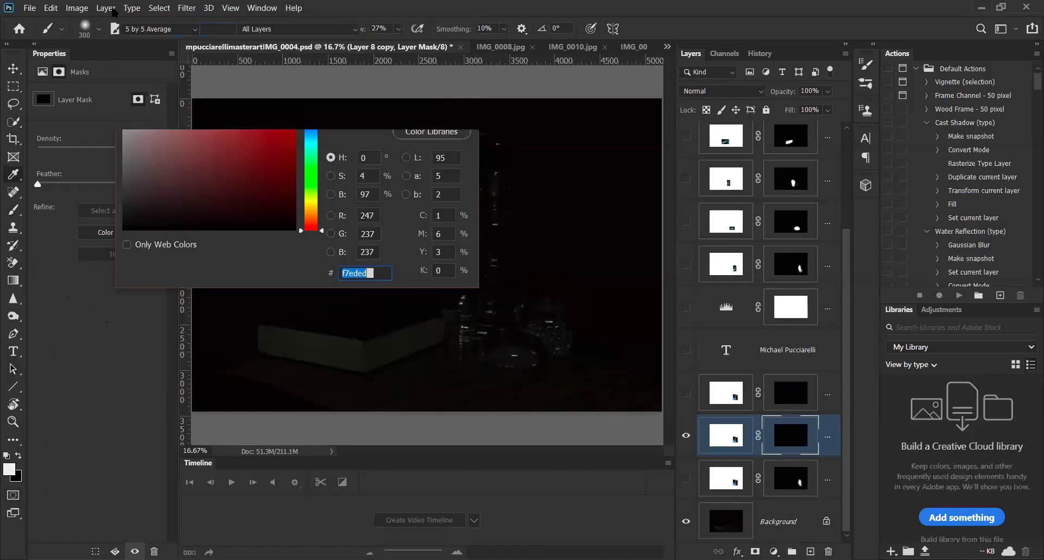
{"action": "type", "text": "9e9595"}
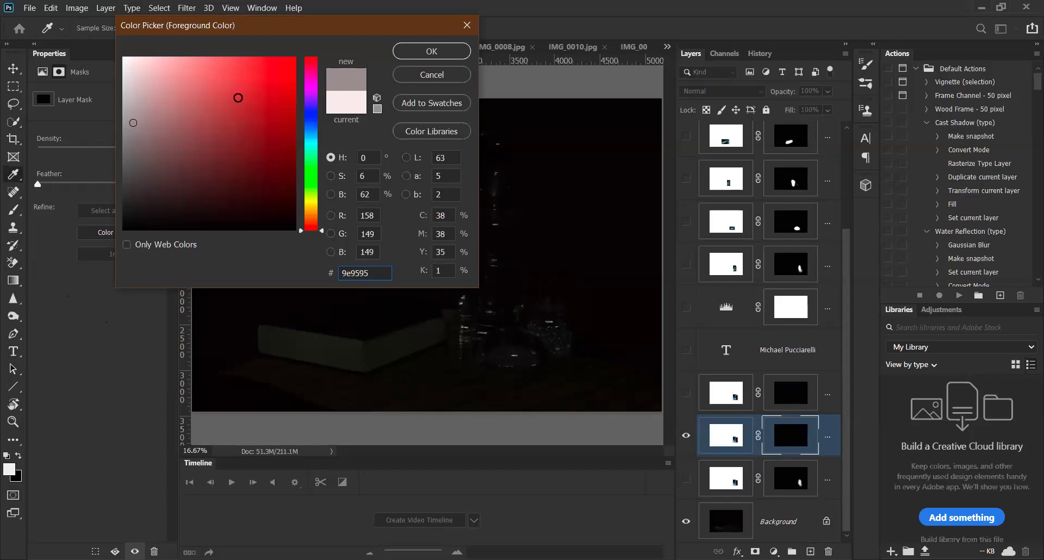
{"action": "left_click", "coordinate": [137, 134]}
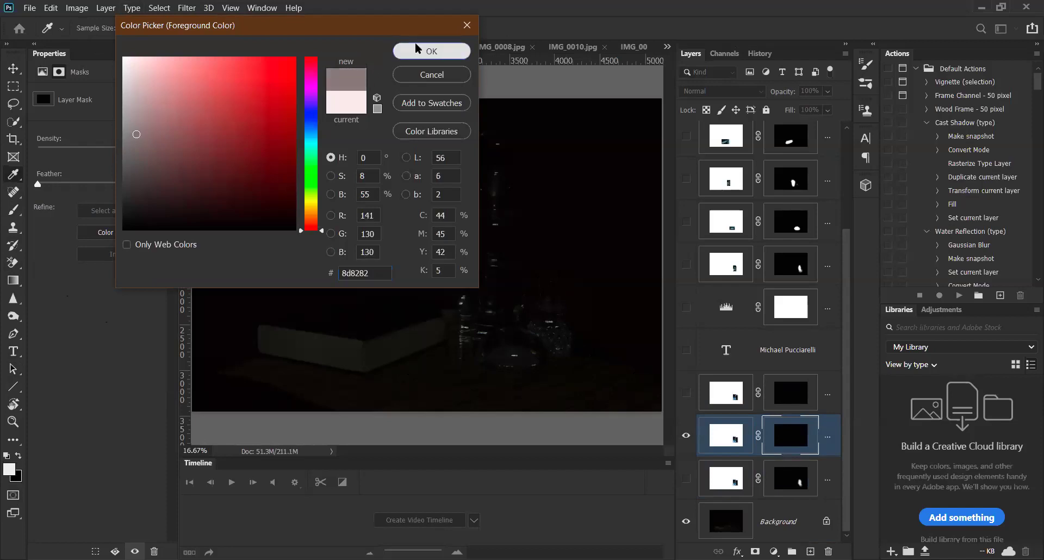
{"action": "left_click", "coordinate": [417, 47]}
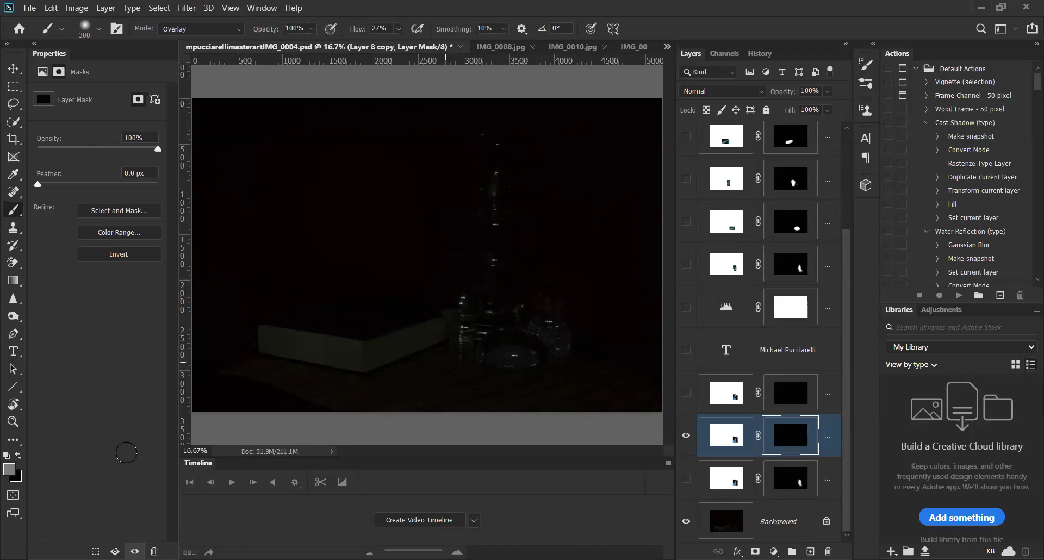
Try near-white faf8f8, toggle Layer 8 copy's visibility, and settle on grey 969191.
{"action": "left_click", "coordinate": [9, 469]}
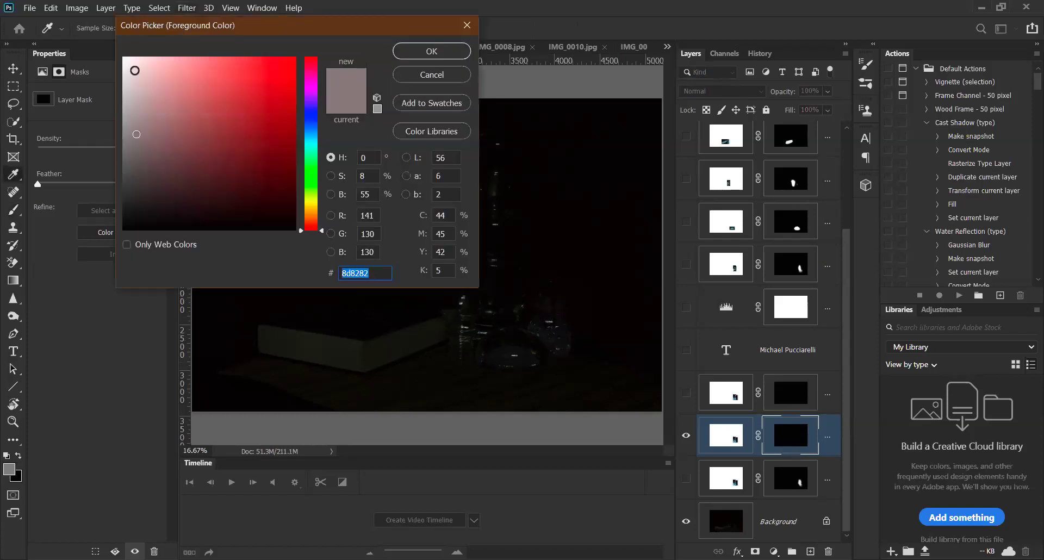
{"action": "left_click", "coordinate": [124, 59]}
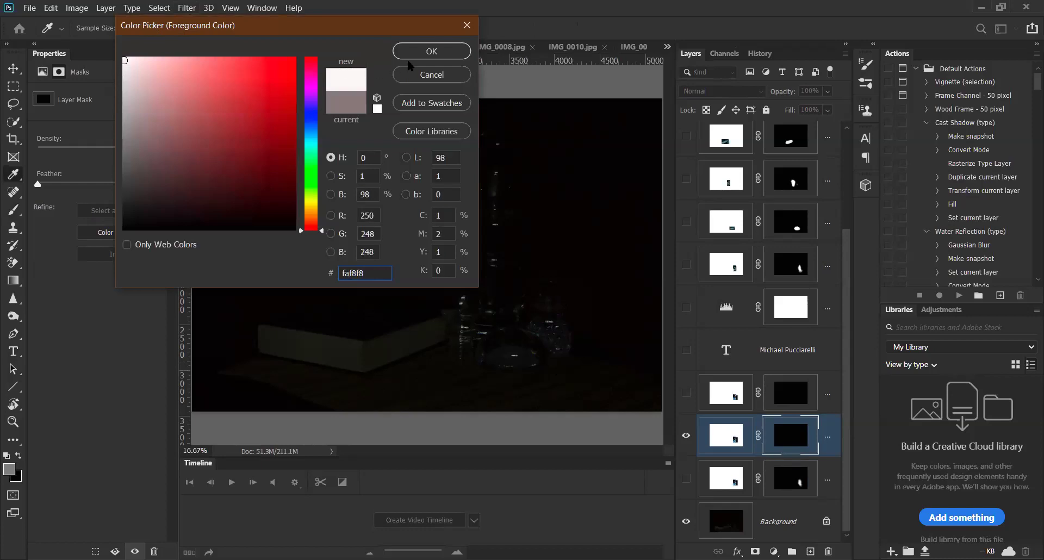
{"action": "left_click", "coordinate": [426, 50]}
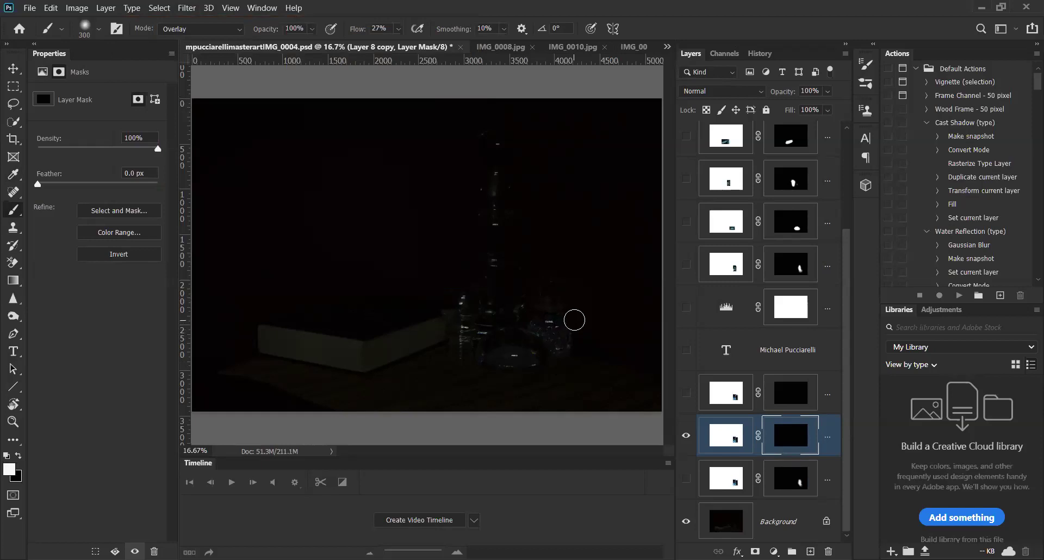
{"action": "left_click", "coordinate": [688, 436]}
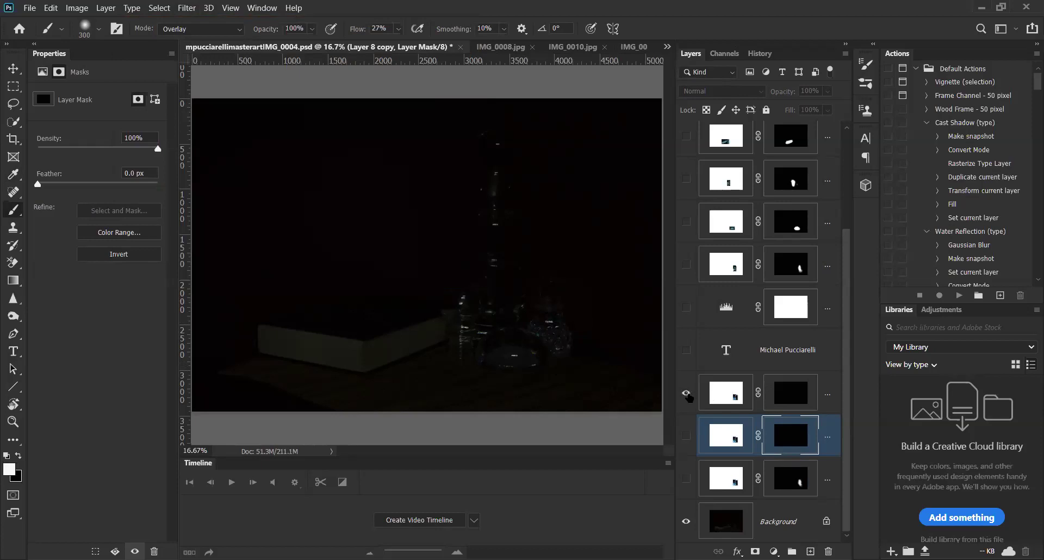
{"action": "left_click", "coordinate": [686, 435]}
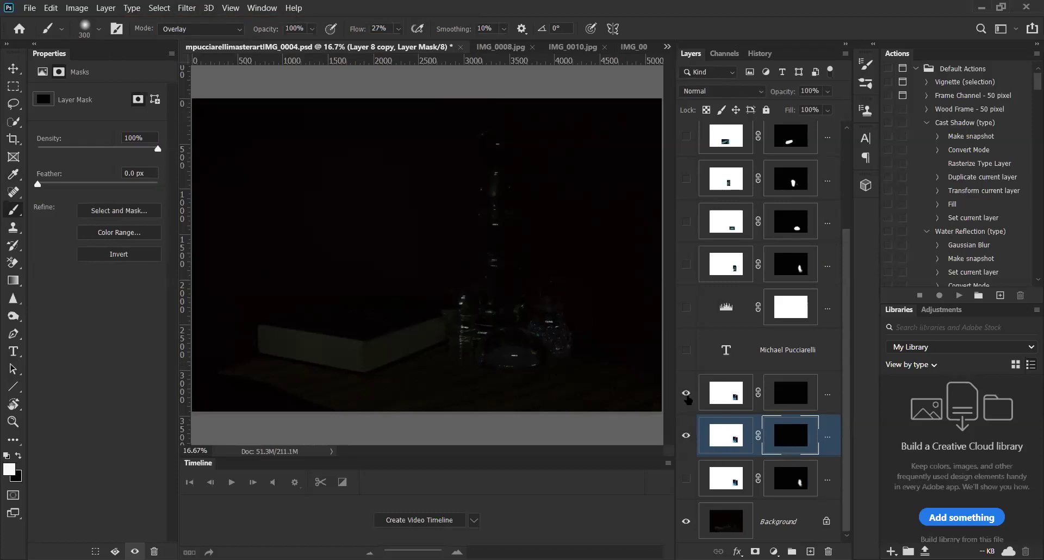
{"action": "left_click", "coordinate": [7, 471]}
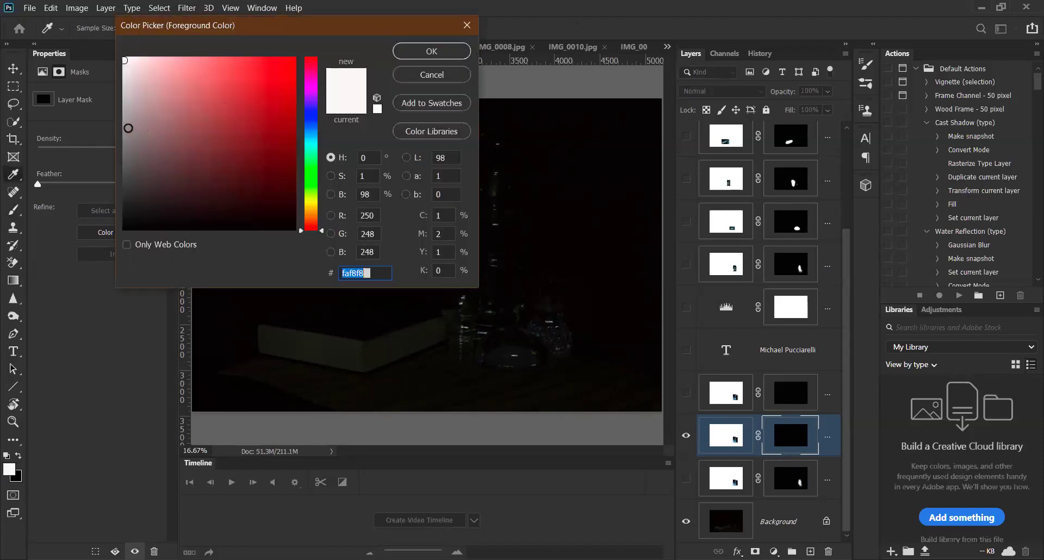
{"action": "left_click", "coordinate": [128, 128]}
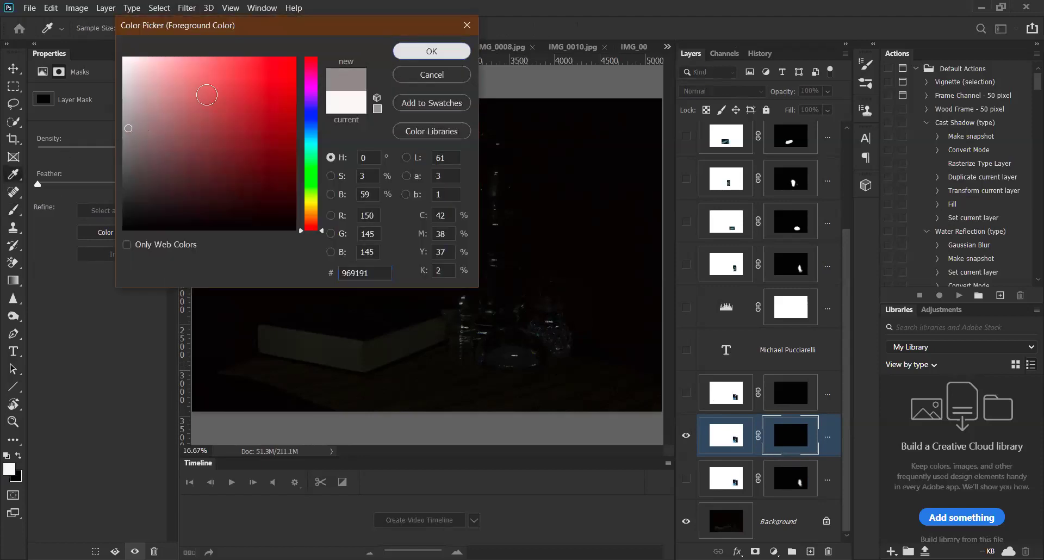
{"action": "key", "text": "Return"}
Paint the mask over the small bottle with the brush in Lighten mode.
{"action": "left_click", "coordinate": [239, 31]}
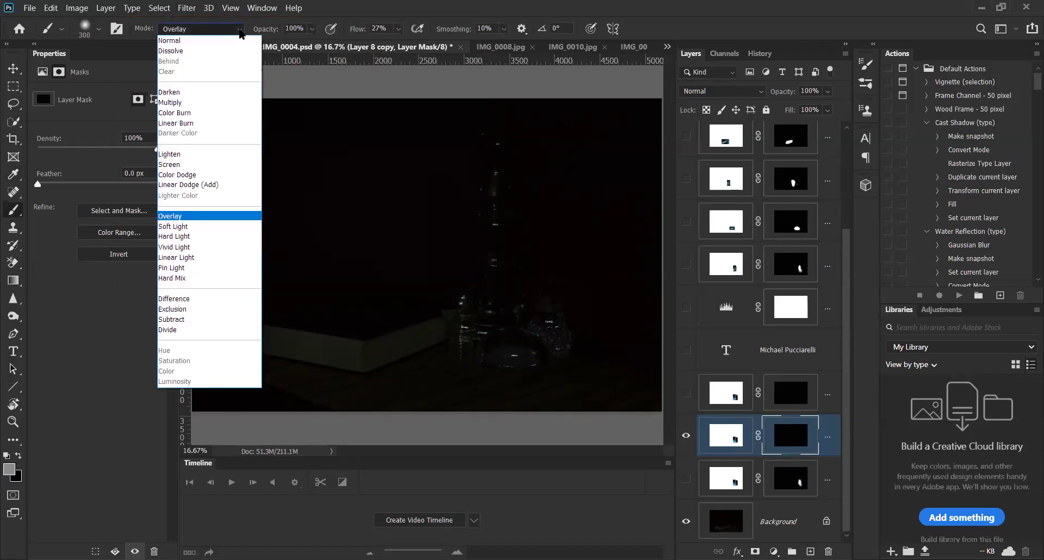
{"action": "left_click", "coordinate": [204, 121]}
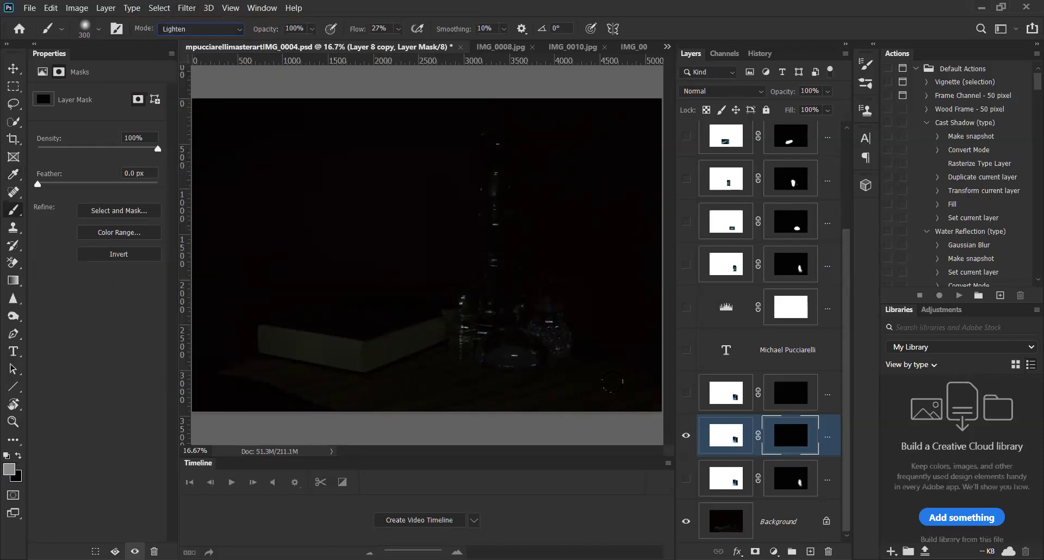
{"action": "mouse_move", "coordinate": [586, 369]}
{"action": "left_mouse_down"}
{"action": "mouse_move", "coordinate": [536, 303]}
{"action": "mouse_move", "coordinate": [558, 334]}
{"action": "mouse_move", "coordinate": [547, 269]}
{"action": "mouse_move", "coordinate": [565, 337]}
{"action": "mouse_move", "coordinate": [558, 349]}
{"action": "mouse_move", "coordinate": [553, 292]}
{"action": "left_mouse_up"}
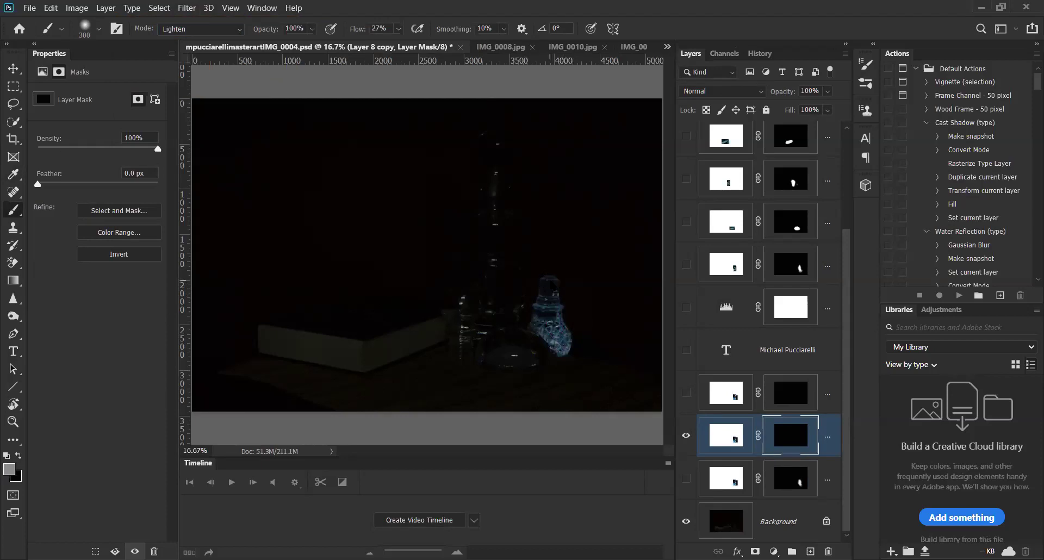
Switch the brush to near-white and paint in more of the blue bottle and its cap.
{"action": "left_click", "coordinate": [9, 469]}
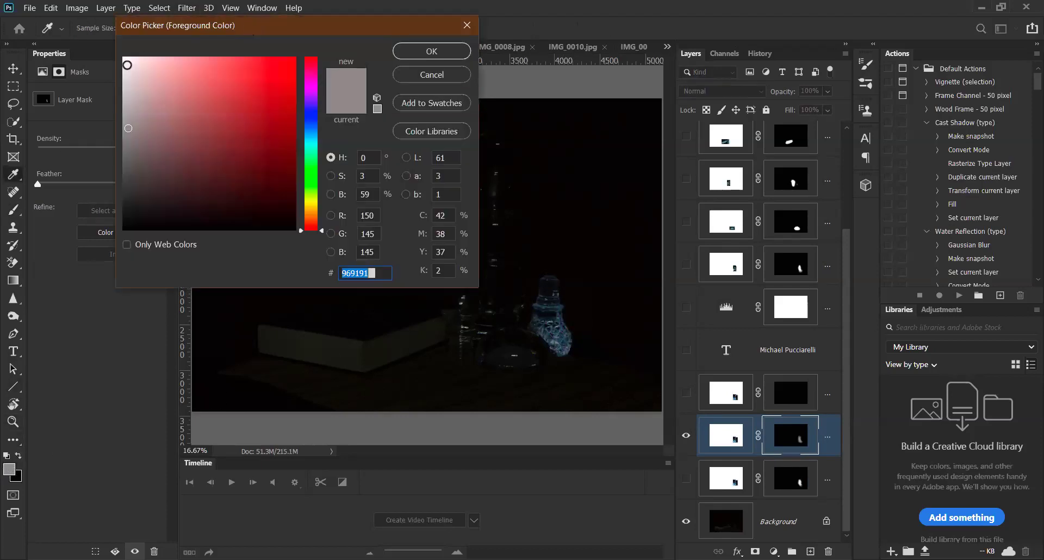
{"action": "left_click", "coordinate": [175, 62]}
{"action": "left_click", "coordinate": [127, 60]}
{"action": "left_click", "coordinate": [409, 50]}
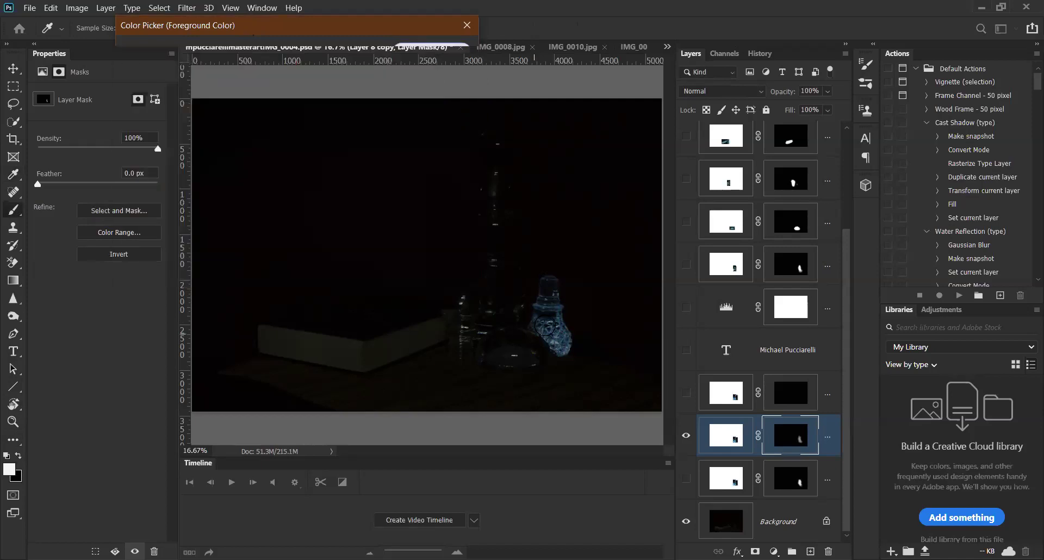
{"action": "mouse_move", "coordinate": [526, 287]}
{"action": "left_mouse_down"}
{"action": "mouse_move", "coordinate": [560, 337]}
{"action": "mouse_move", "coordinate": [562, 318]}
{"action": "mouse_move", "coordinate": [563, 349]}
{"action": "left_mouse_up"}
Show Layer 8 copy 2 instead of Layer 8 copy and paint its mask in Hard Light with grey 7e7b7b.
{"action": "left_click", "coordinate": [687, 435]}
{"action": "left_click", "coordinate": [713, 392]}
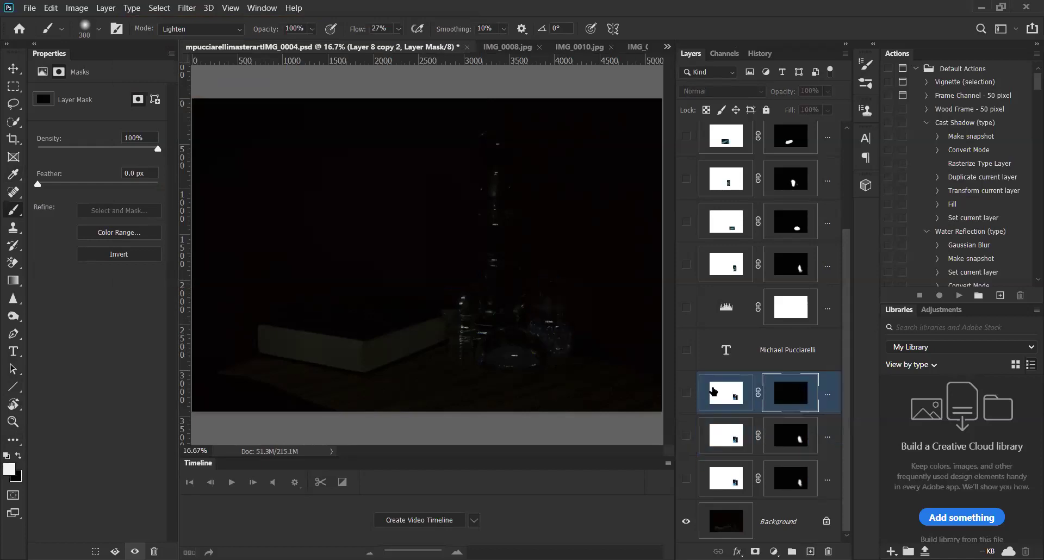
{"action": "left_click", "coordinate": [687, 393]}
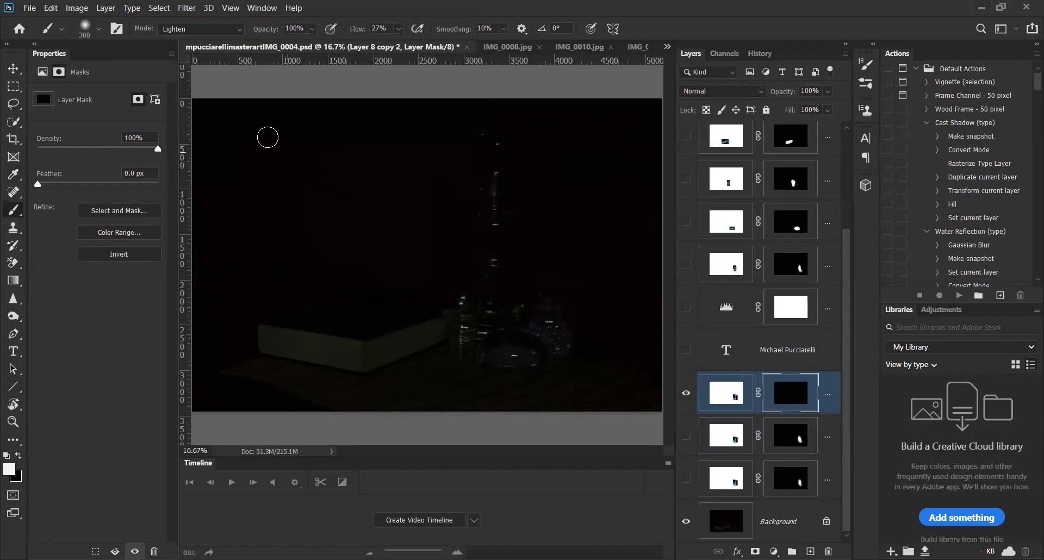
{"action": "left_click", "coordinate": [238, 32]}
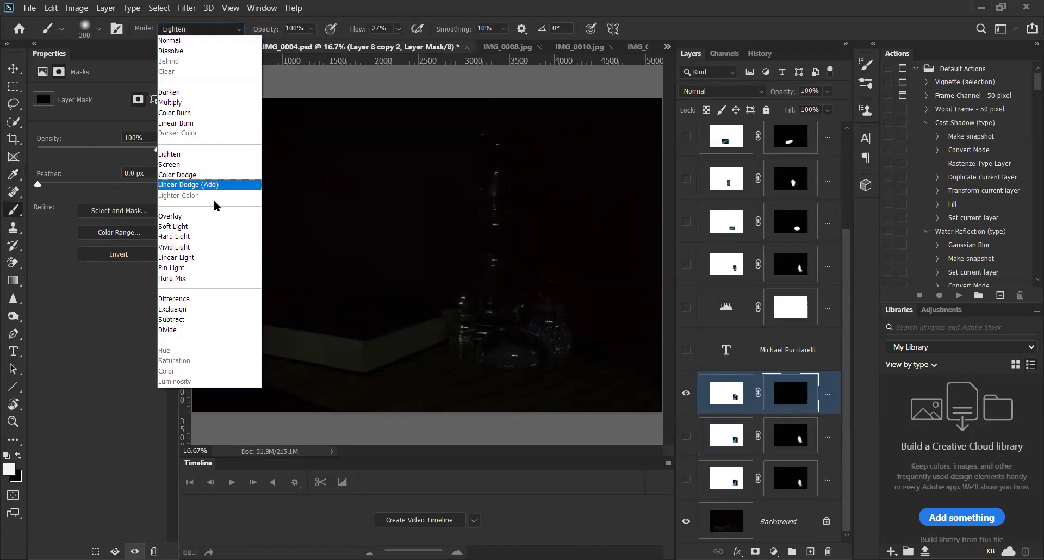
{"action": "left_click", "coordinate": [184, 237]}
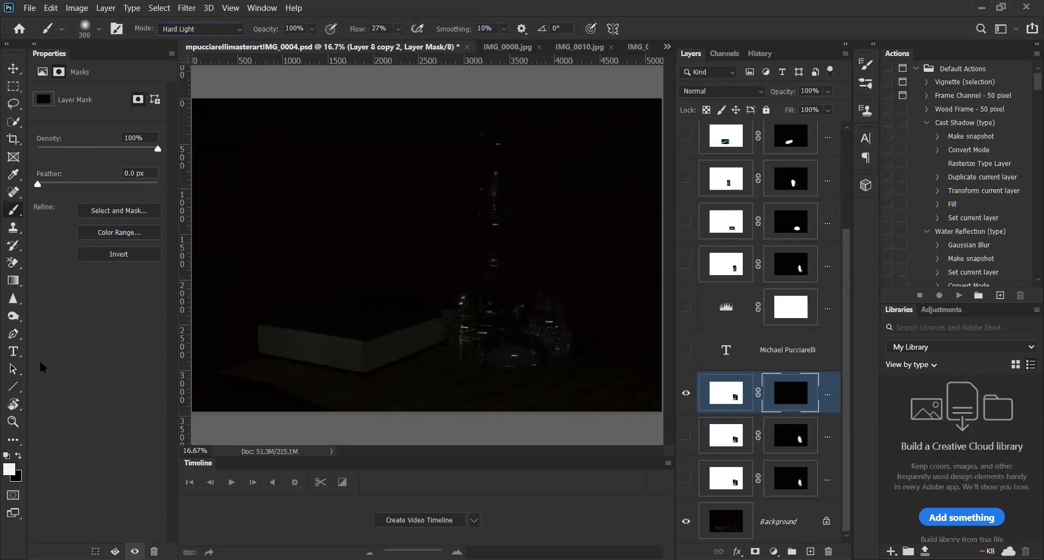
{"action": "left_click", "coordinate": [8, 470]}
{"action": "left_click", "coordinate": [127, 144]}
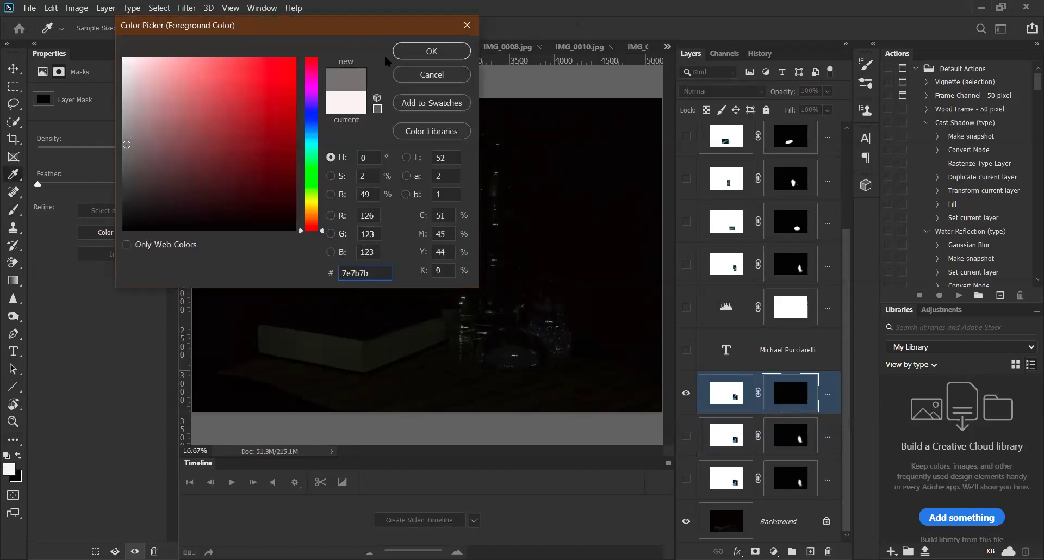
{"action": "left_click", "coordinate": [432, 51]}
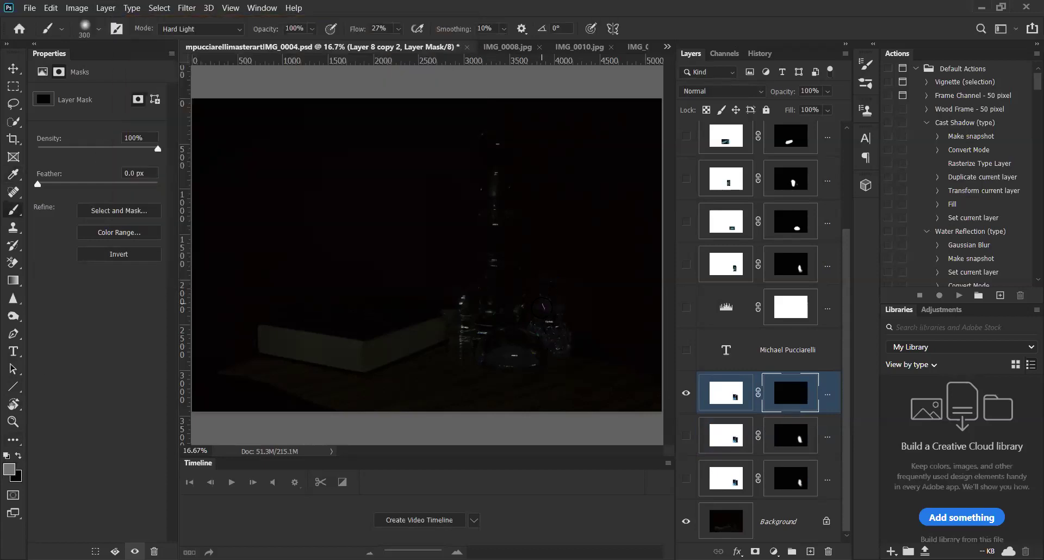
{"action": "left_click_drag", "start_coordinate": [539, 327], "coordinate": [564, 340]}
Paint the bottle back in with near-white faf8f8 and show the layer beneath for comparison.
{"action": "left_click", "coordinate": [9, 469]}
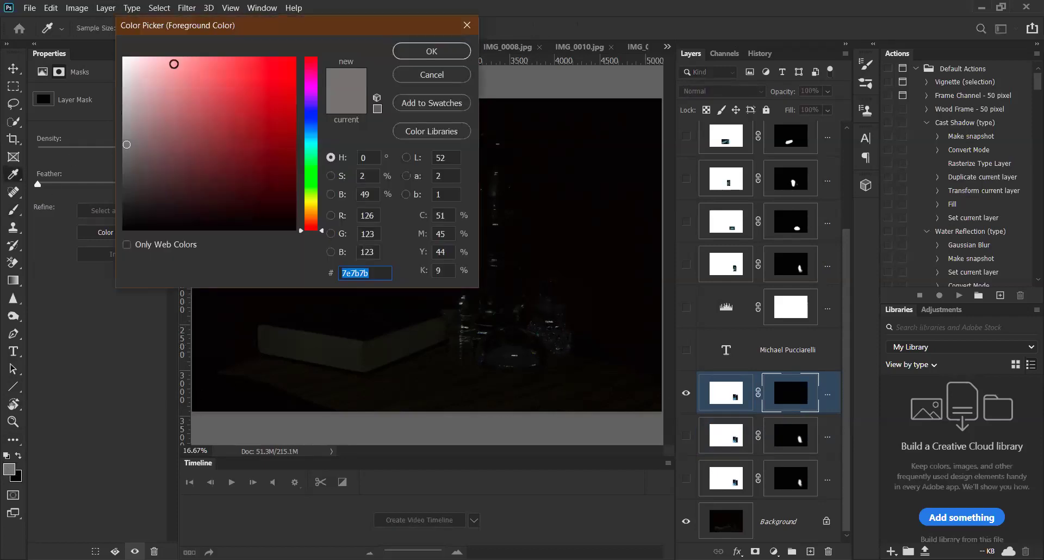
{"action": "left_click", "coordinate": [124, 60]}
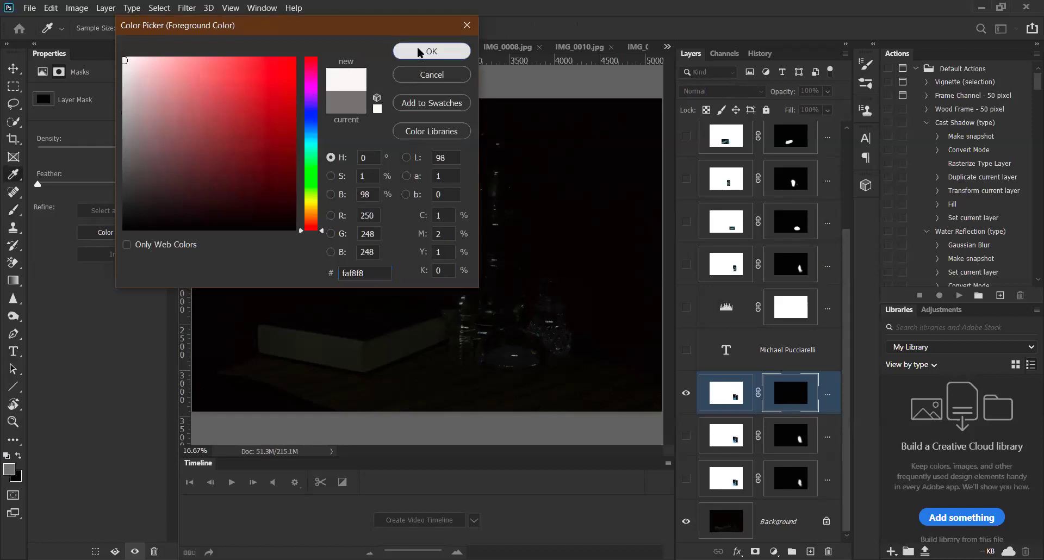
{"action": "left_click", "coordinate": [416, 48]}
{"action": "mouse_move", "coordinate": [563, 351]}
{"action": "left_mouse_down"}
{"action": "mouse_move", "coordinate": [529, 297]}
{"action": "mouse_move", "coordinate": [547, 321]}
{"action": "mouse_move", "coordinate": [566, 305]}
{"action": "mouse_move", "coordinate": [551, 283]}
{"action": "mouse_move", "coordinate": [520, 314]}
{"action": "mouse_move", "coordinate": [571, 354]}
{"action": "mouse_move", "coordinate": [545, 280]}
{"action": "mouse_move", "coordinate": [556, 352]}
{"action": "mouse_move", "coordinate": [566, 359]}
{"action": "left_mouse_up"}
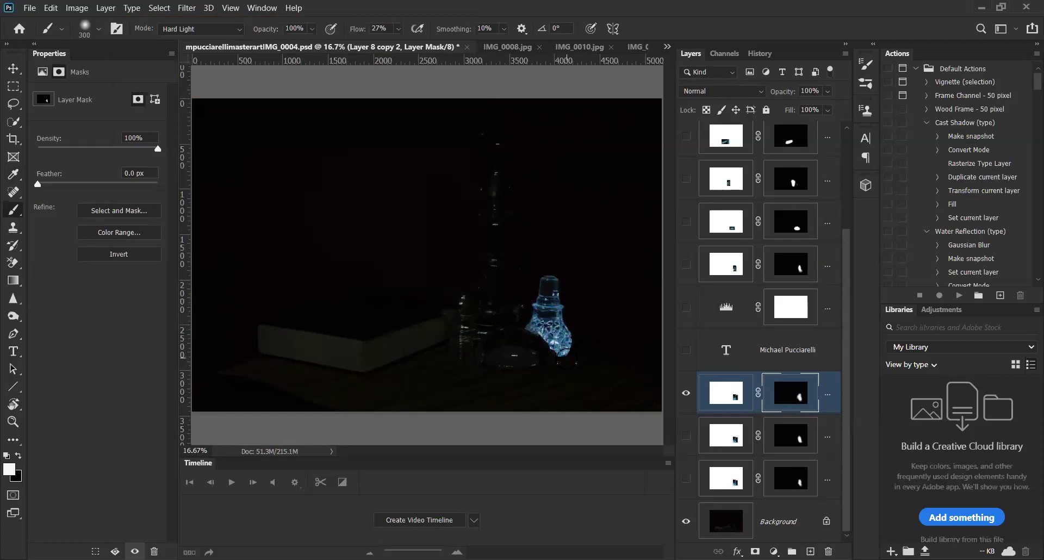
{"action": "left_click", "coordinate": [686, 436]}
Delete Layer 8 copy 2 and Layer 8 copy by dragging them to the trash.
{"action": "left_click", "coordinate": [686, 392]}
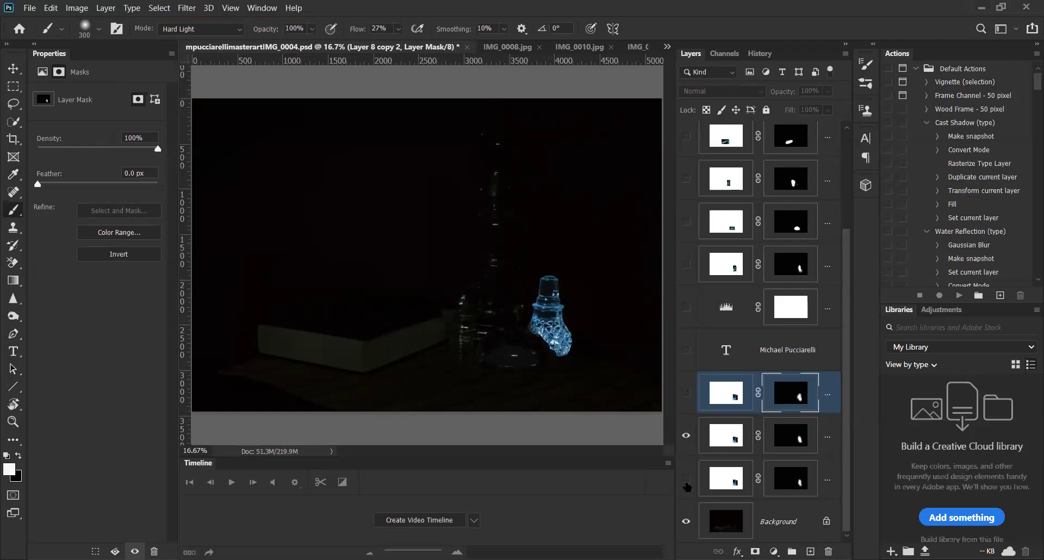
{"action": "left_click", "coordinate": [686, 436]}
{"action": "left_click_drag", "start_coordinate": [724, 397], "coordinate": [842, 471]}
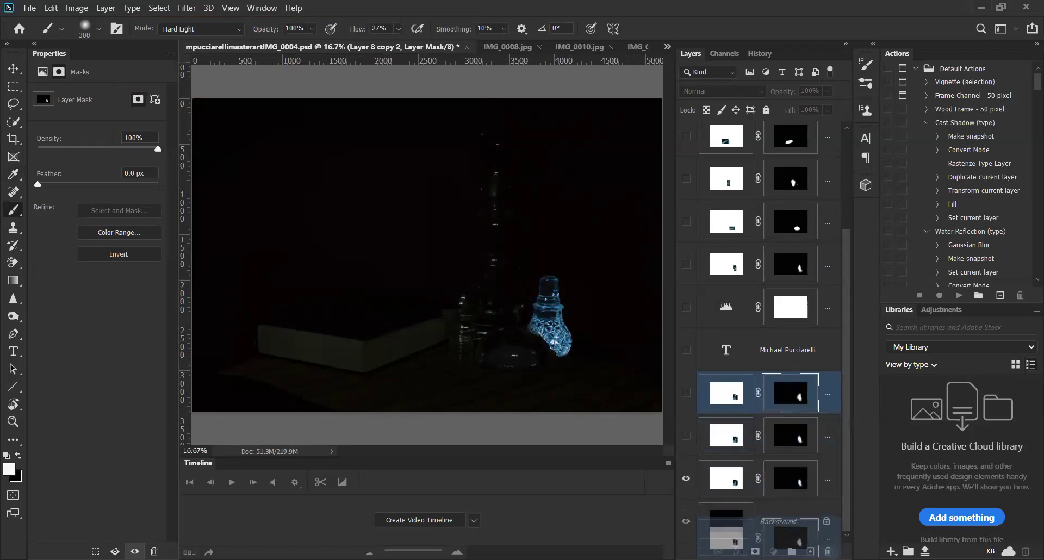
{"action": "left_click_drag", "start_coordinate": [828, 538], "coordinate": [828, 551]}
{"action": "left_click_drag", "start_coordinate": [726, 435], "coordinate": [828, 551]}
{"action": "left_click_drag", "start_coordinate": [718, 477], "coordinate": [827, 551]}
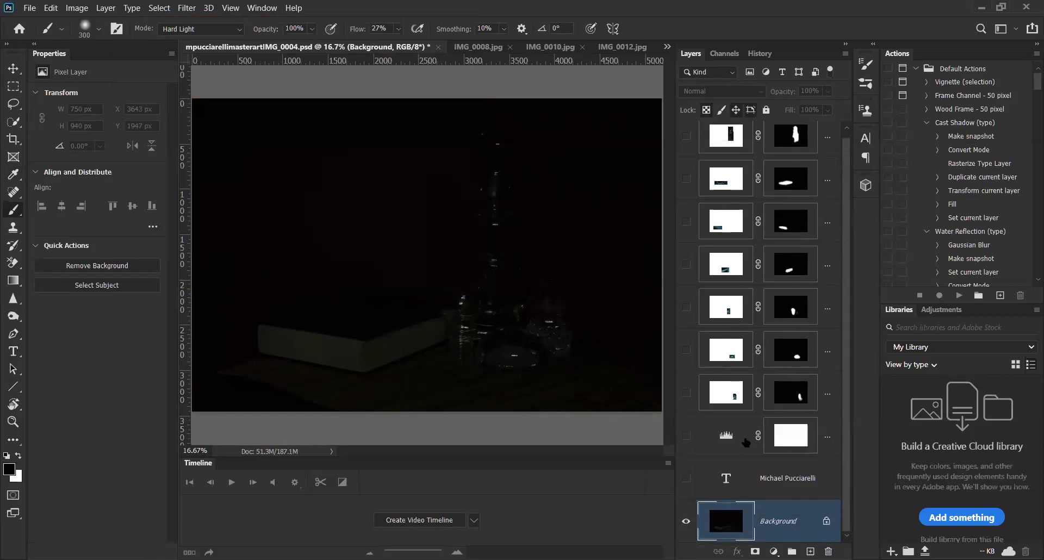
Turn on the signature, adjustment, glow, book and decanter lighting layers.
{"action": "left_click", "coordinate": [686, 478]}
{"action": "left_click", "coordinate": [687, 436]}
{"action": "left_click", "coordinate": [687, 394]}
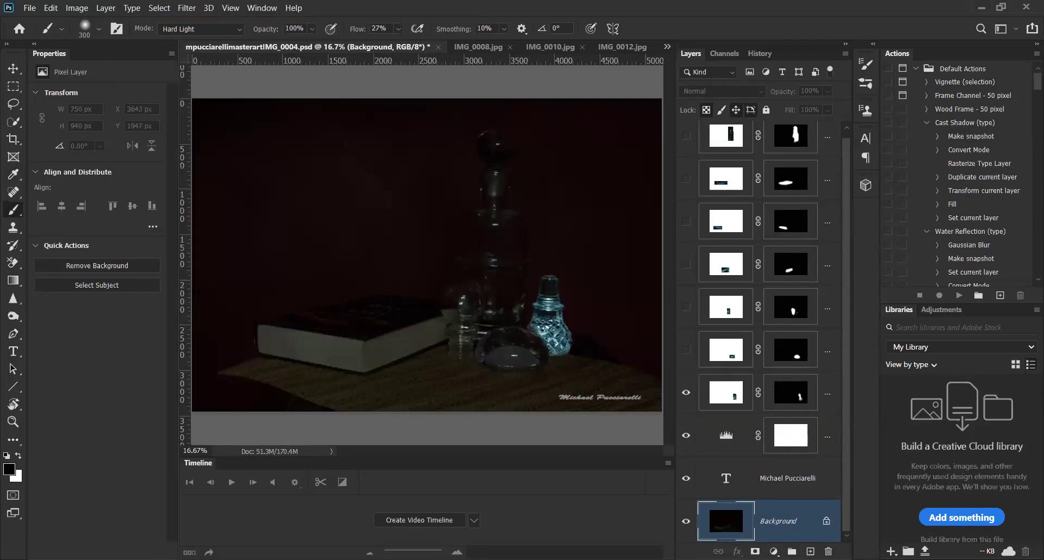
{"action": "left_click", "coordinate": [687, 350]}
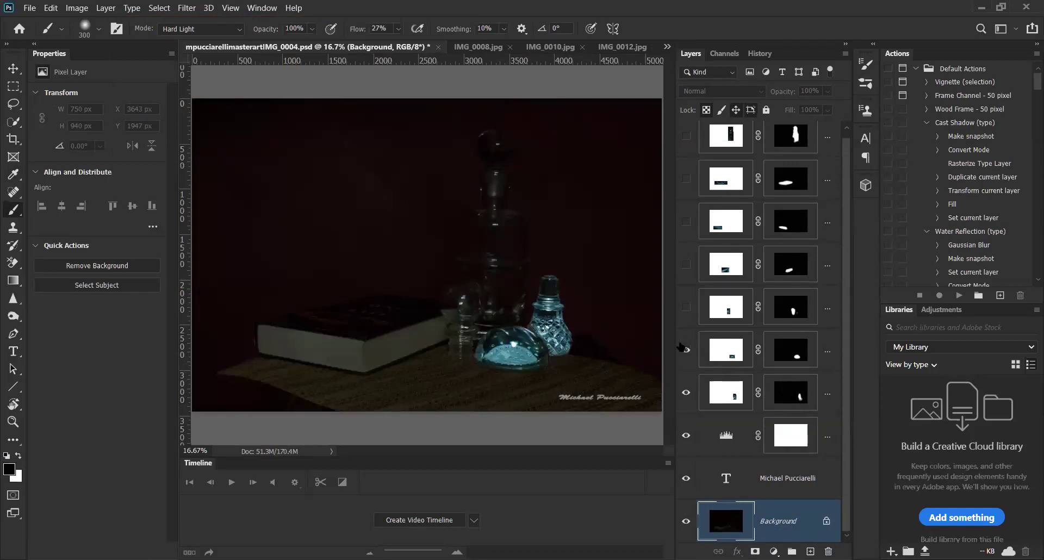
{"action": "left_click", "coordinate": [688, 309]}
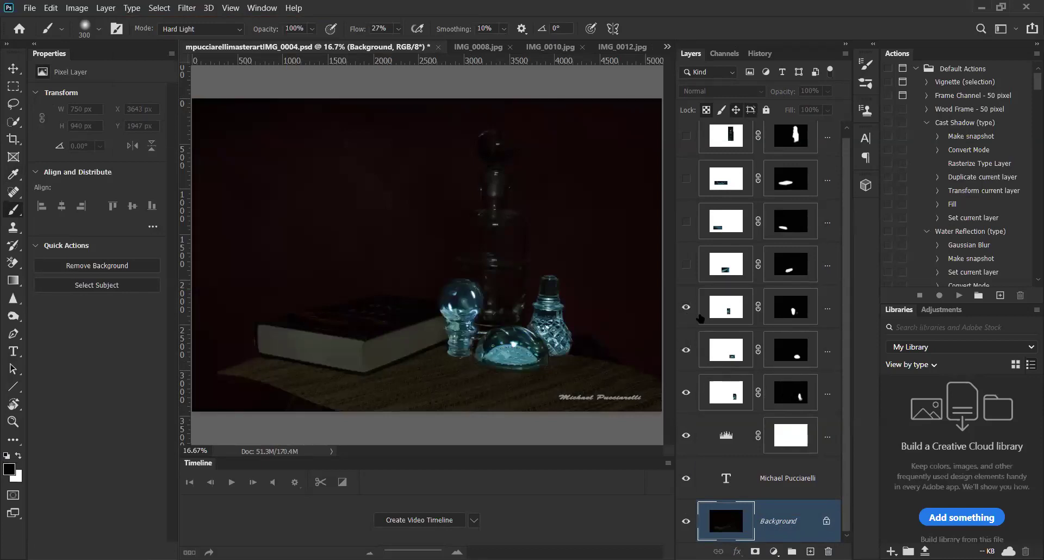
{"action": "left_click", "coordinate": [688, 265]}
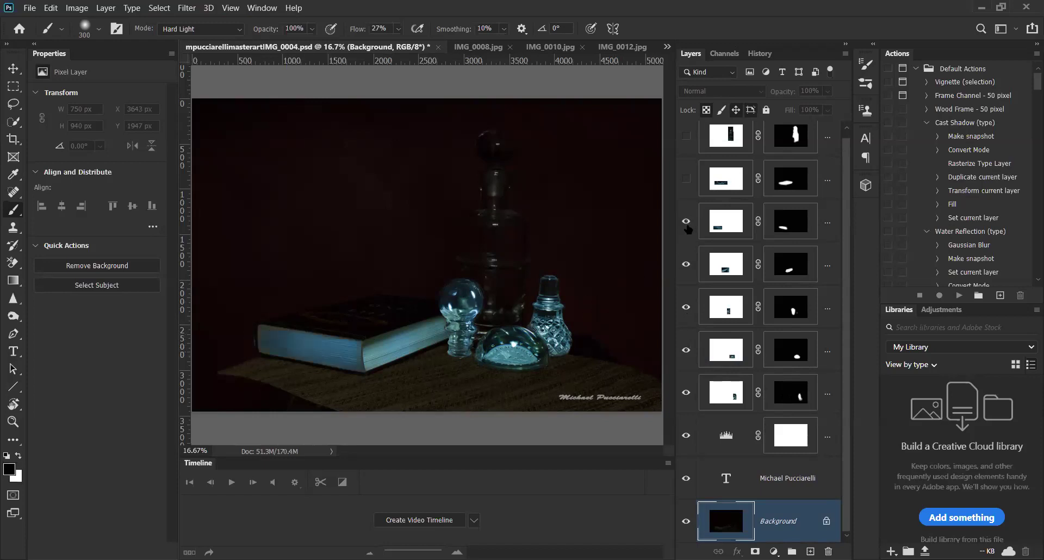
{"action": "left_click", "coordinate": [686, 179]}
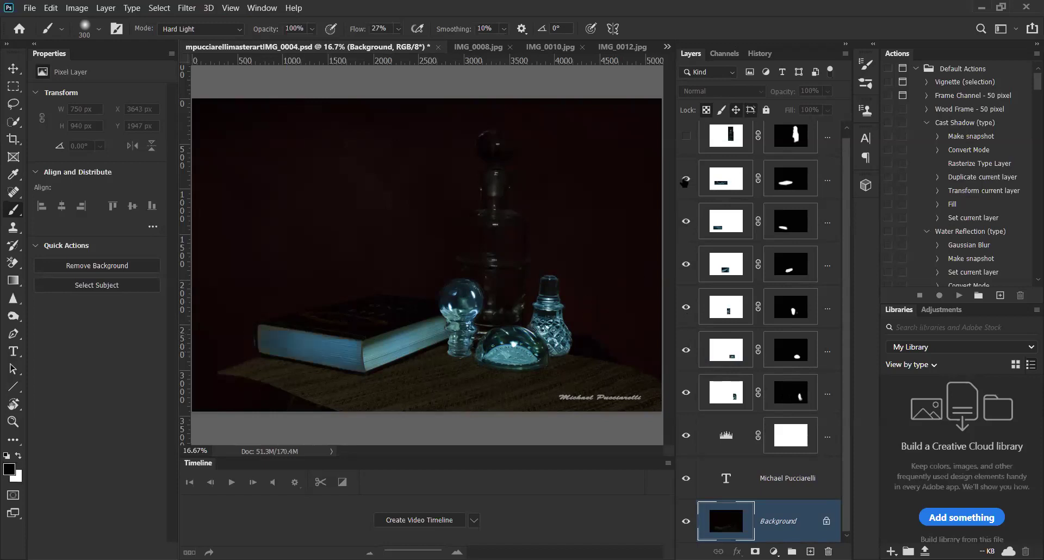
{"action": "scroll", "coordinate": [684, 161], "scroll_direction": "up", "scroll_amount": 1}
{"action": "left_click", "coordinate": [687, 143]}
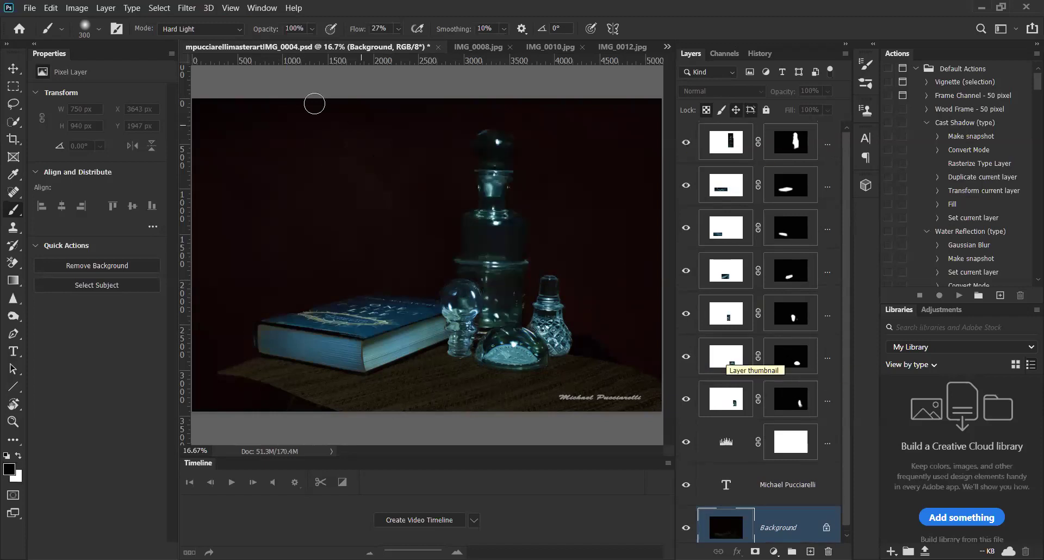
Apply the Despeckle filter, then Dust & Scratches with its default settings.
{"action": "left_click", "coordinate": [187, 8]}
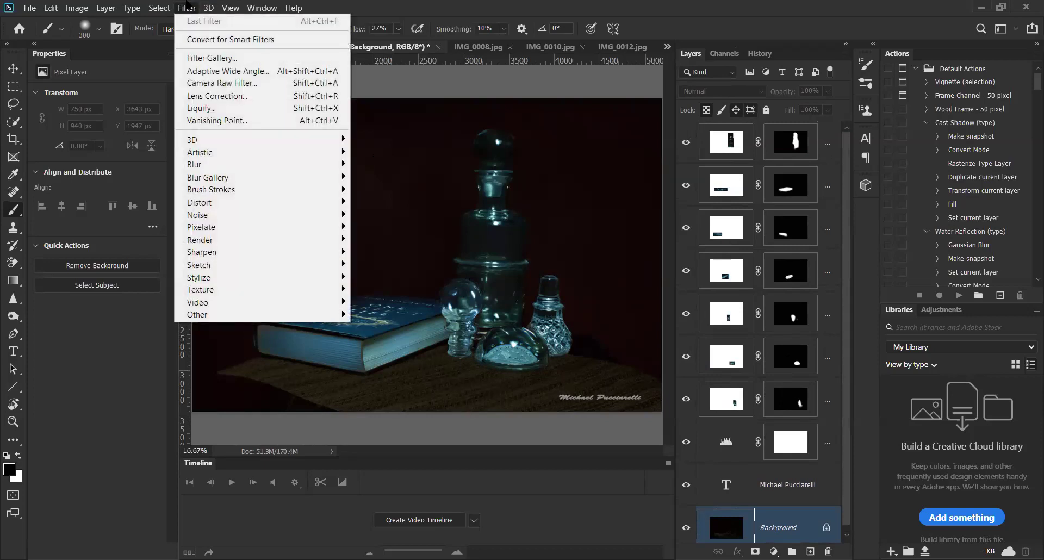
{"action": "mouse_move", "coordinate": [190, 220]}
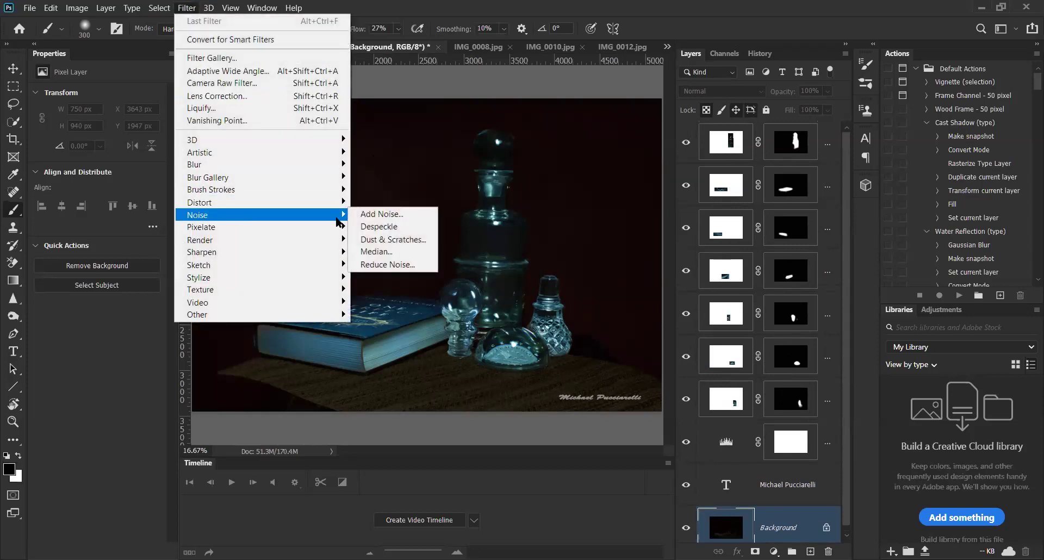
{"action": "left_click", "coordinate": [365, 227]}
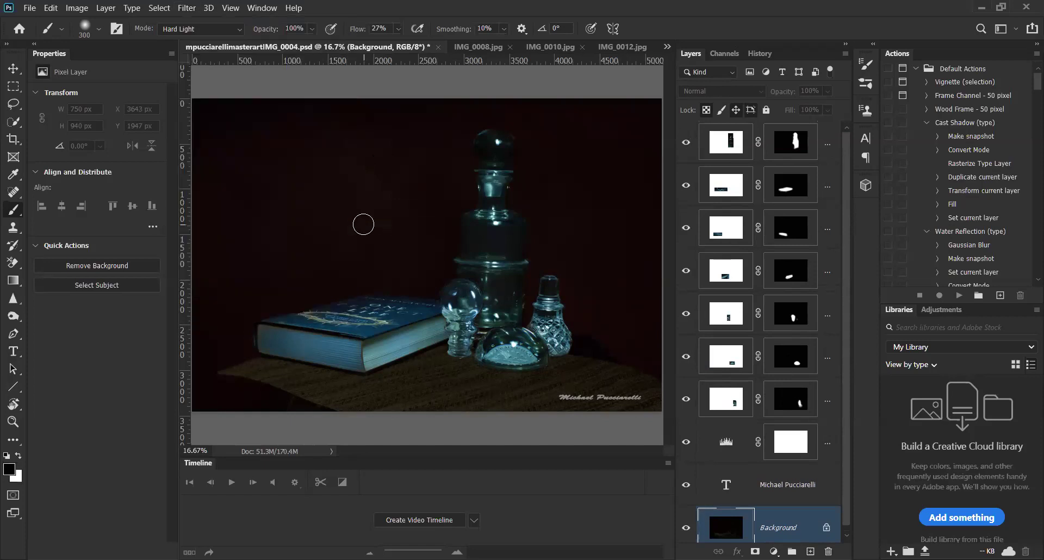
{"action": "left_click", "coordinate": [182, 9]}
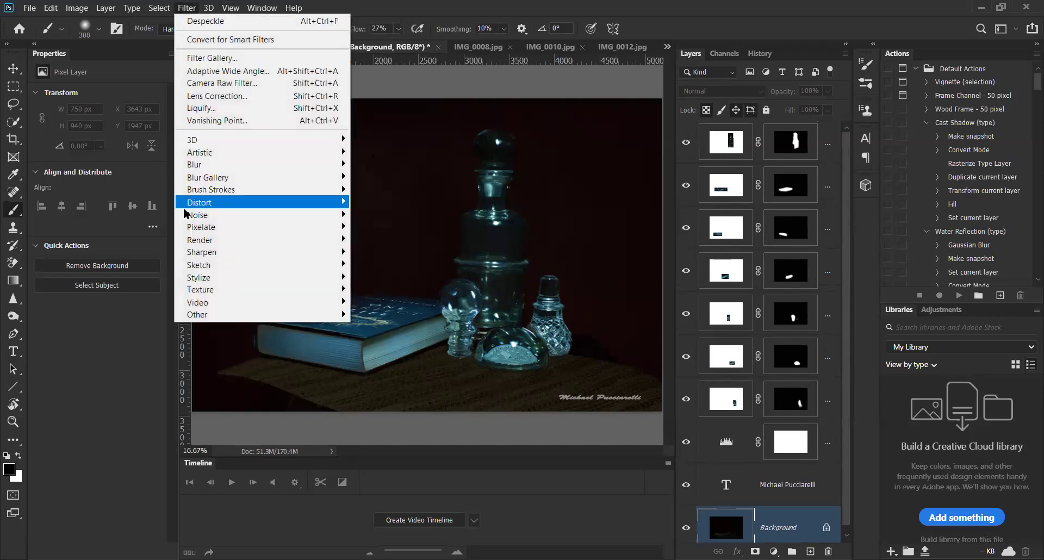
{"action": "mouse_move", "coordinate": [340, 215]}
{"action": "left_click", "coordinate": [393, 239]}
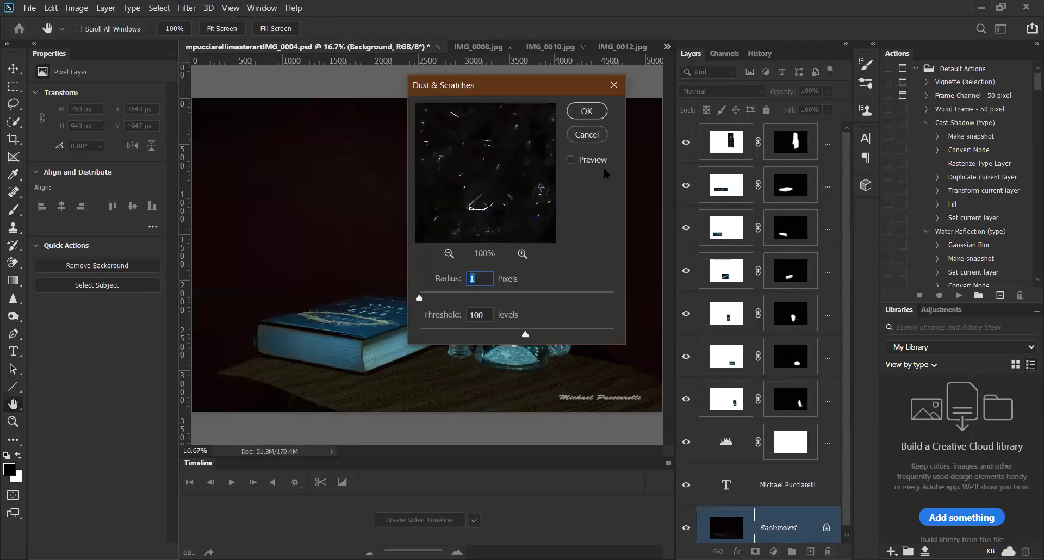
{"action": "left_click", "coordinate": [587, 113]}
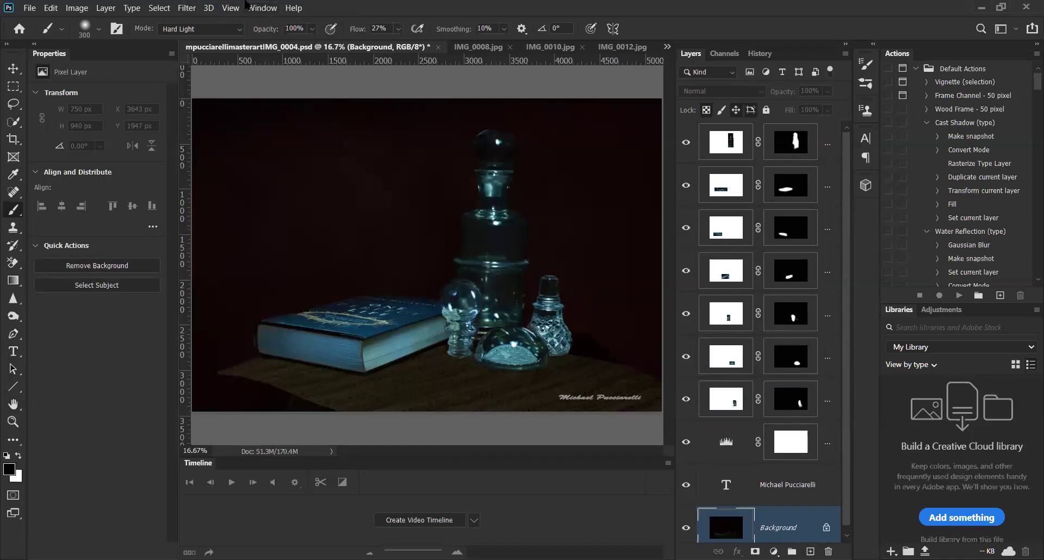
Sharpen the photo with Unsharp Mask at 200%, radius 1.0 px, threshold 7 levels.
{"action": "left_click", "coordinate": [188, 8]}
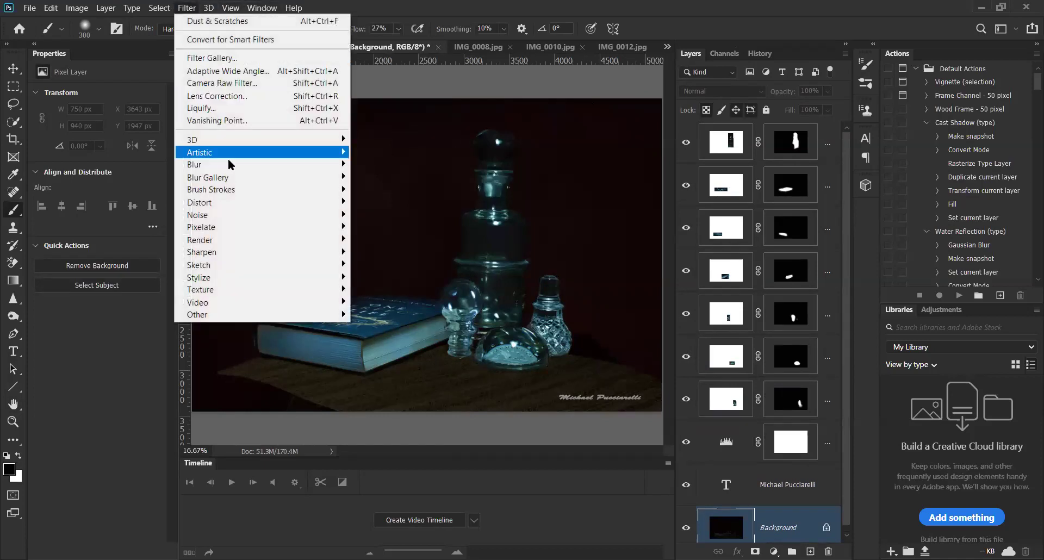
{"action": "mouse_move", "coordinate": [243, 253]}
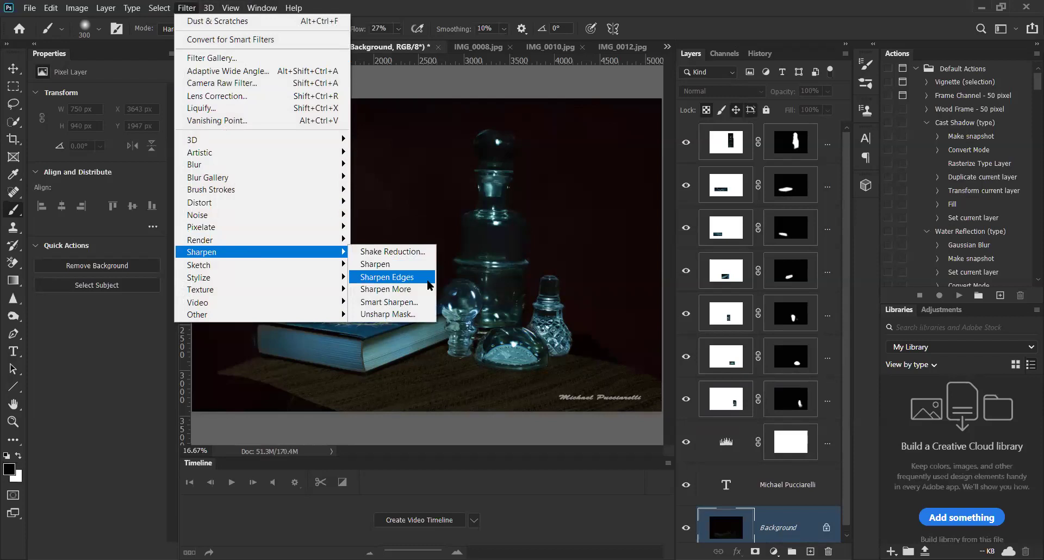
{"action": "left_click", "coordinate": [407, 313]}
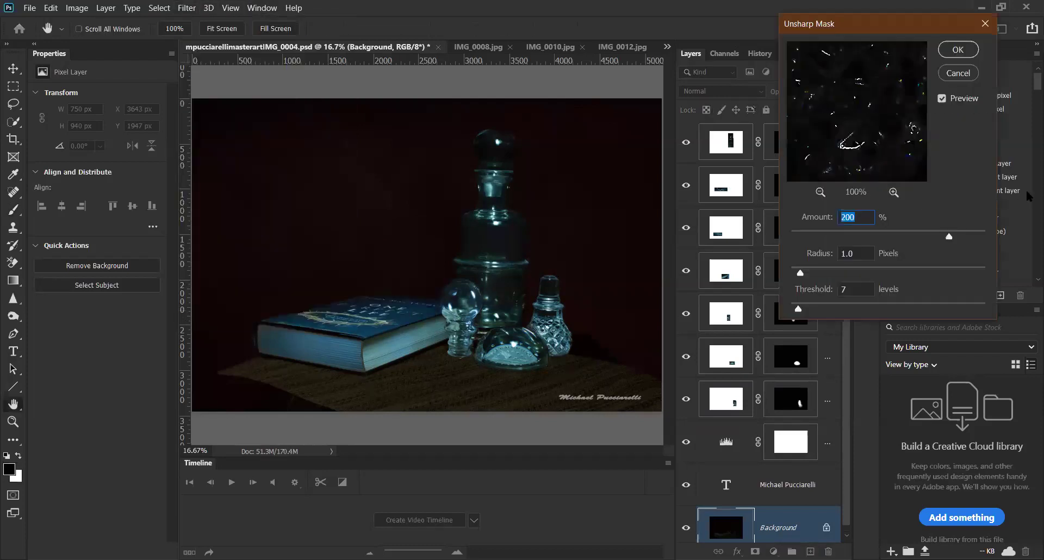
{"action": "left_click", "coordinate": [820, 192]}
{"action": "left_click", "coordinate": [820, 192]}
{"action": "left_click", "coordinate": [820, 192]}
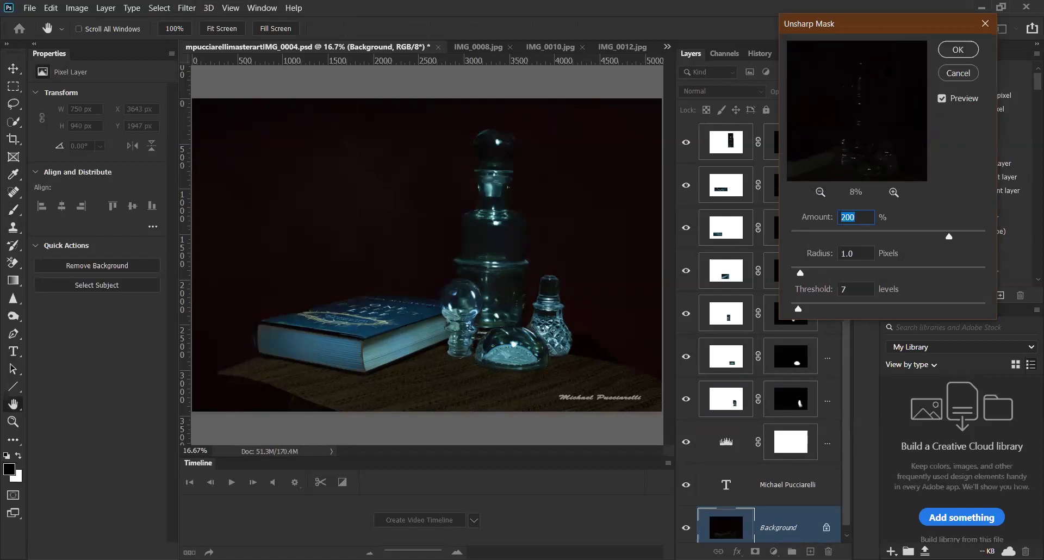
{"action": "left_click", "coordinate": [959, 52]}
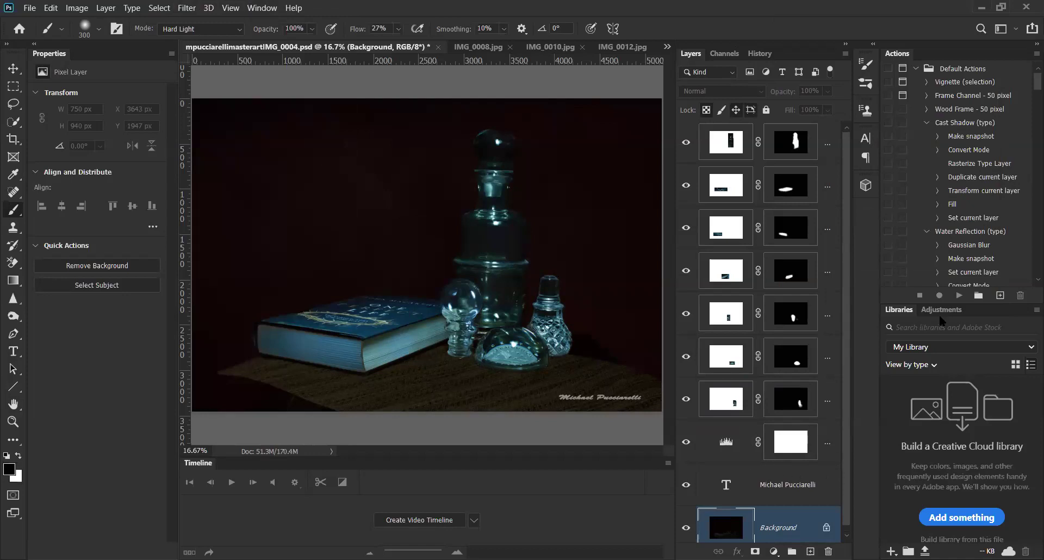
{"action": "scroll", "coordinate": [990, 202], "scroll_direction": "down", "scroll_amount": 8}
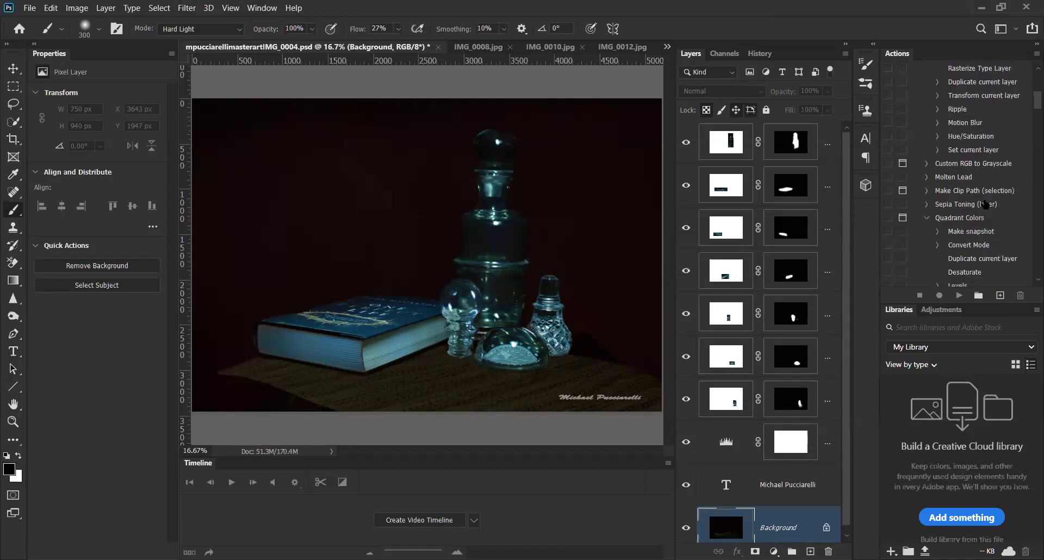
{"action": "scroll", "coordinate": [977, 200], "scroll_direction": "down", "scroll_amount": 10}
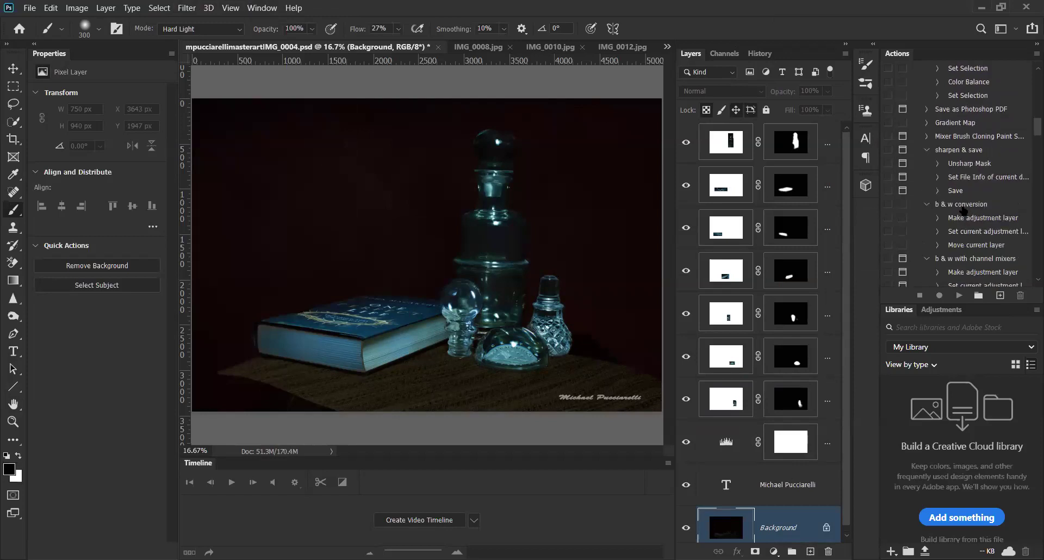
{"action": "scroll", "coordinate": [949, 199], "scroll_direction": "down", "scroll_amount": 10}
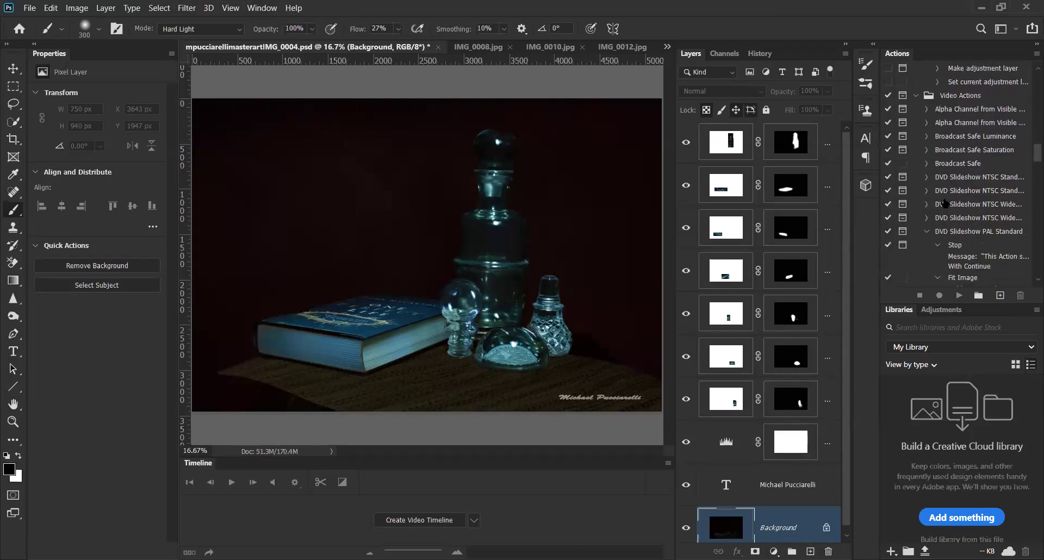
{"action": "scroll", "coordinate": [953, 200], "scroll_direction": "down", "scroll_amount": 10}
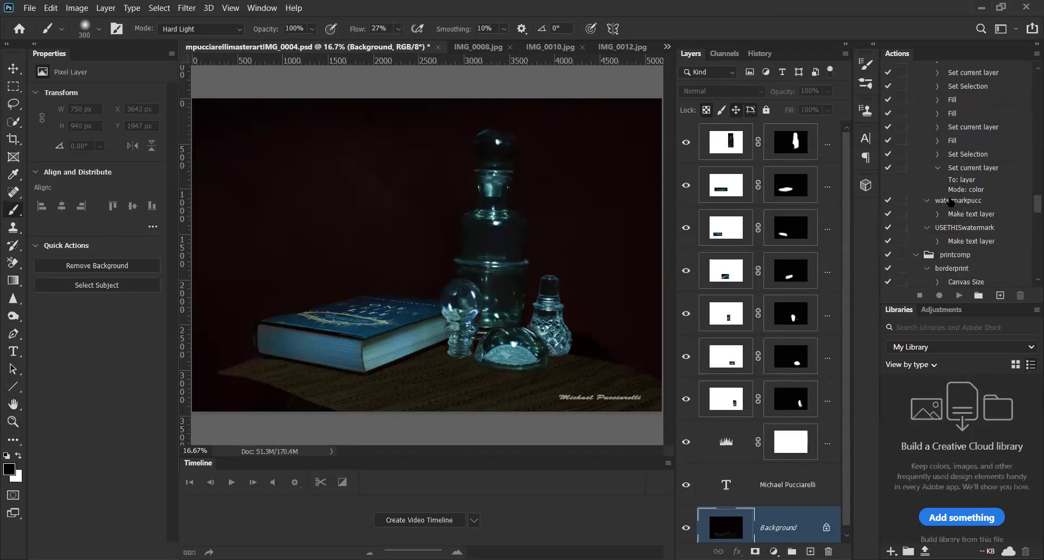
{"action": "left_click", "coordinate": [953, 227]}
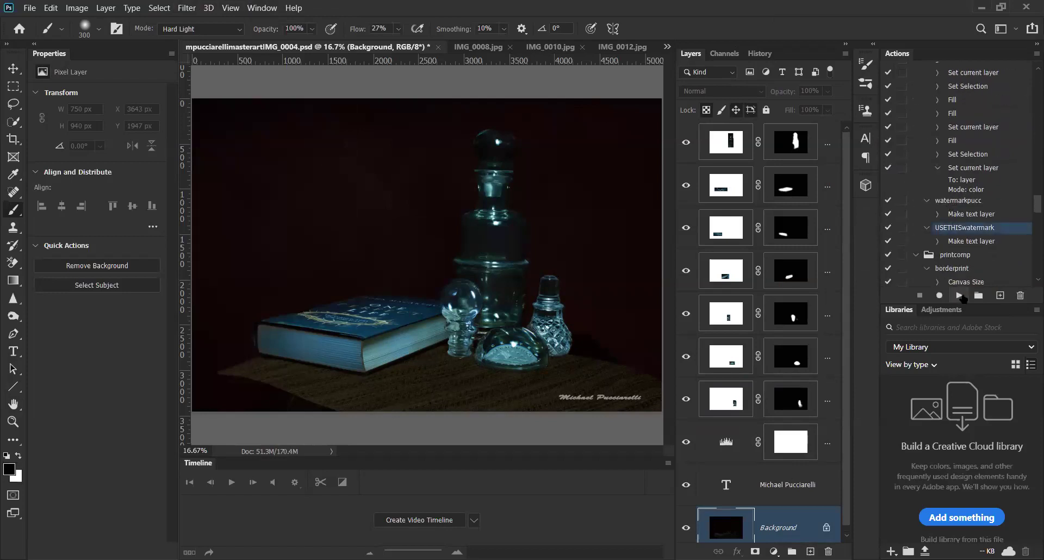
{"action": "left_click", "coordinate": [960, 295]}
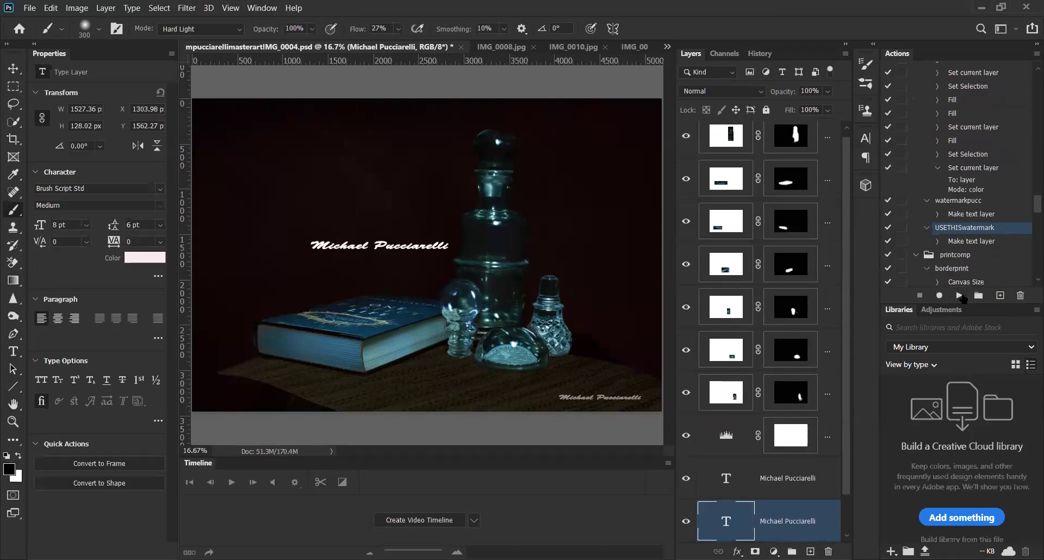
{"action": "key", "text": "ctrl+z"}
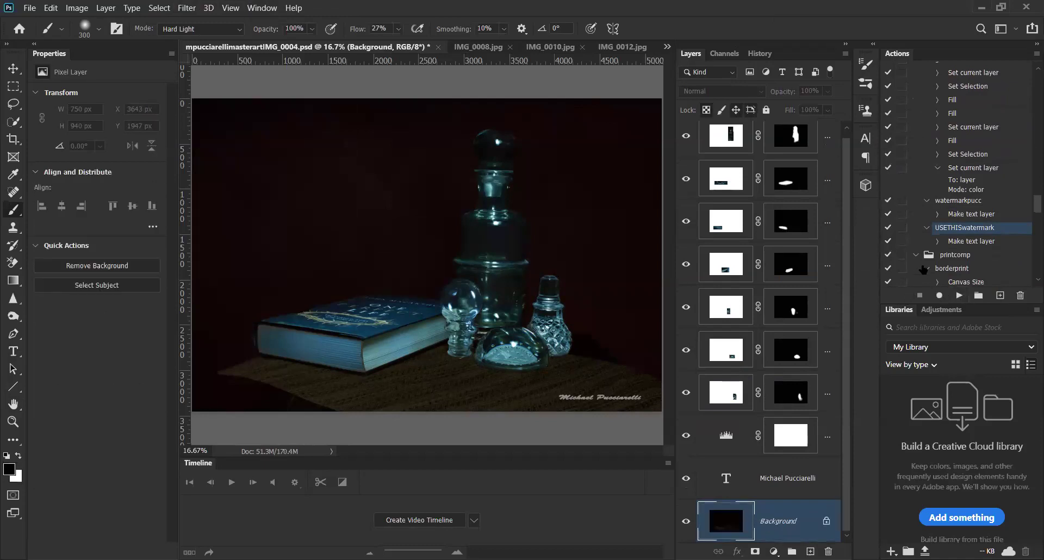
Play the IPC2020COMP action to frame the glassware still life with white and black borders.
{"action": "scroll", "coordinate": [951, 244], "scroll_direction": "down", "scroll_amount": 3}
{"action": "scroll", "coordinate": [951, 244], "scroll_direction": "down", "scroll_amount": 10}
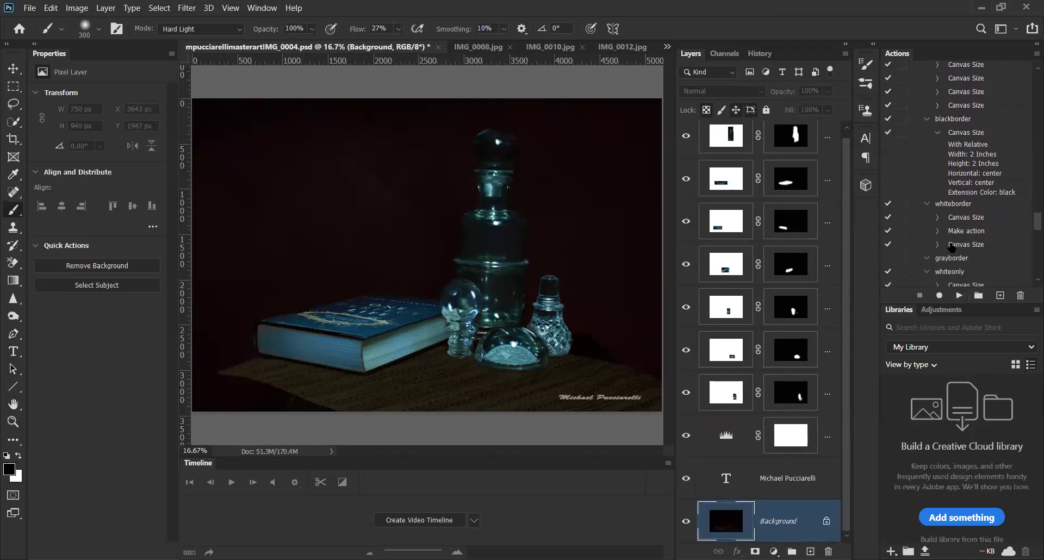
{"action": "scroll", "coordinate": [949, 249], "scroll_direction": "down", "scroll_amount": 10}
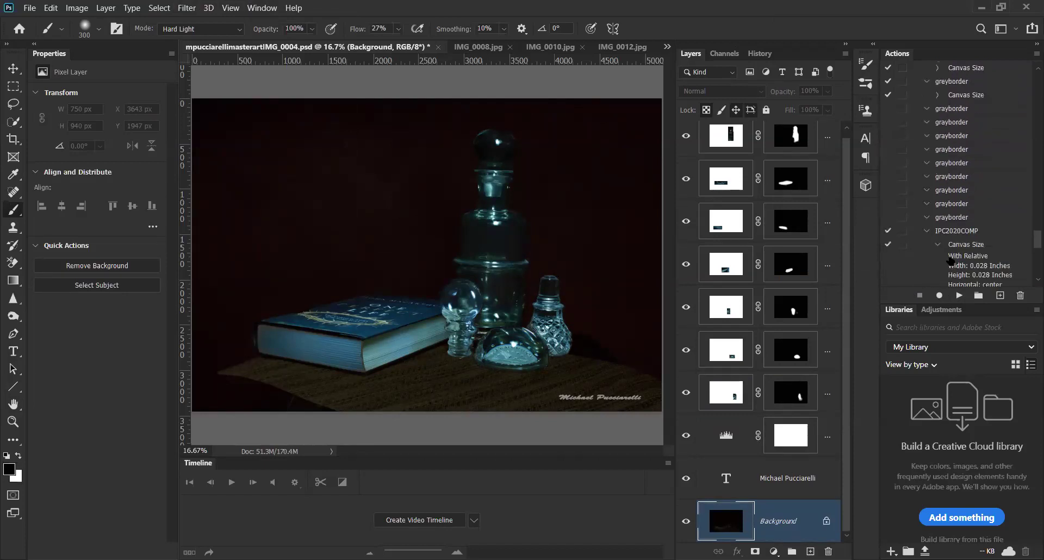
{"action": "scroll", "coordinate": [954, 266], "scroll_direction": "down", "scroll_amount": 5}
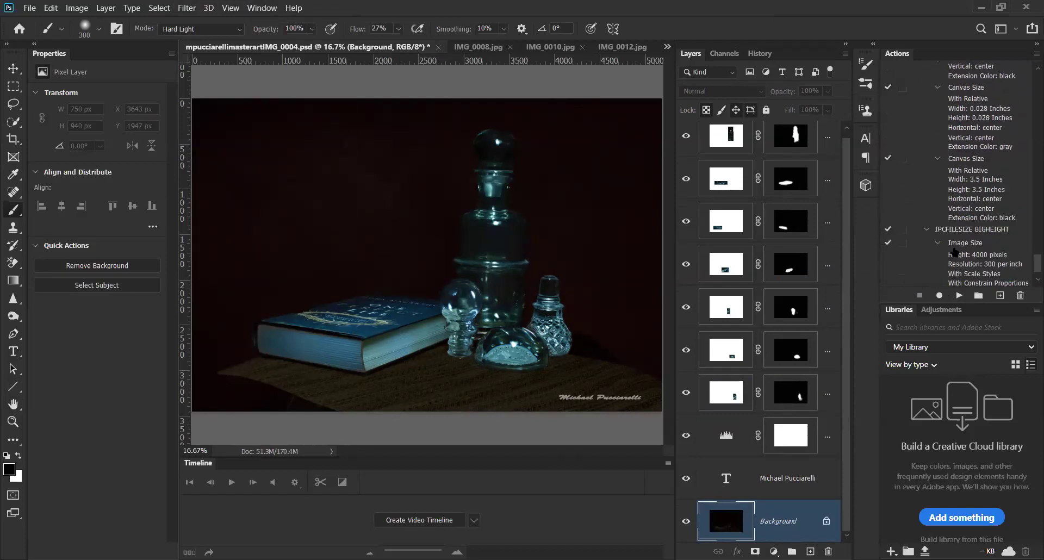
{"action": "scroll", "coordinate": [956, 239], "scroll_direction": "up", "scroll_amount": 5}
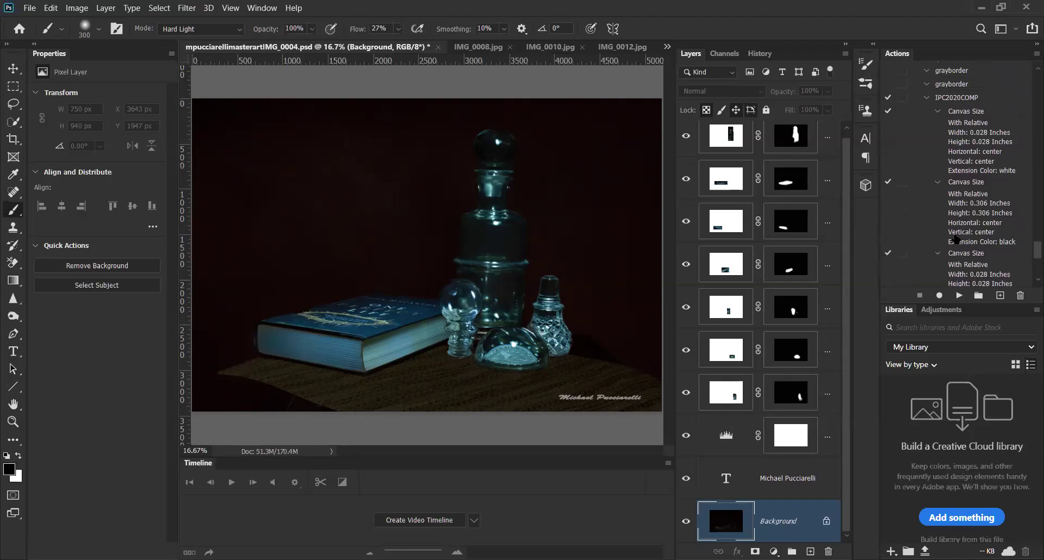
{"action": "left_click", "coordinate": [952, 140]}
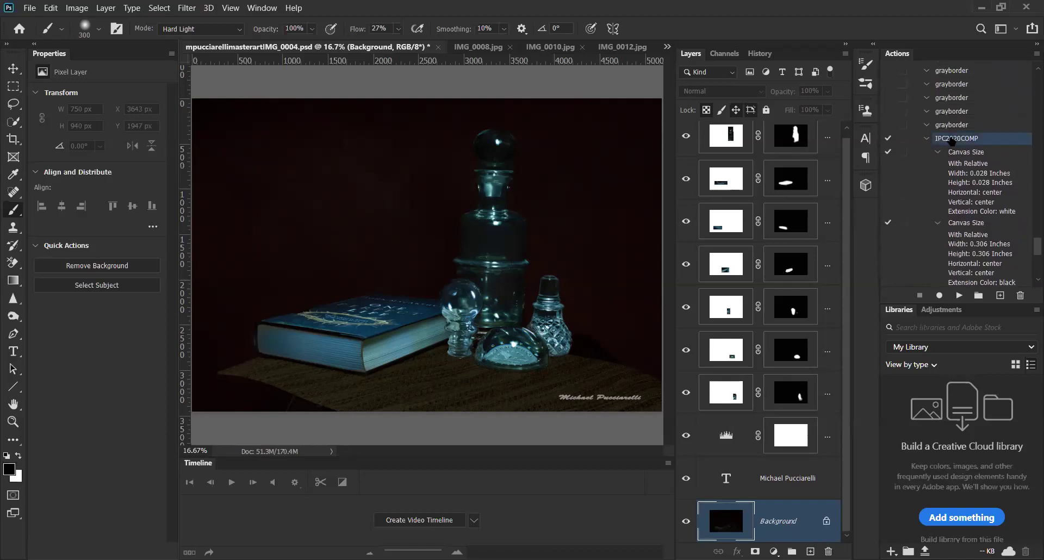
{"action": "left_click", "coordinate": [958, 295]}
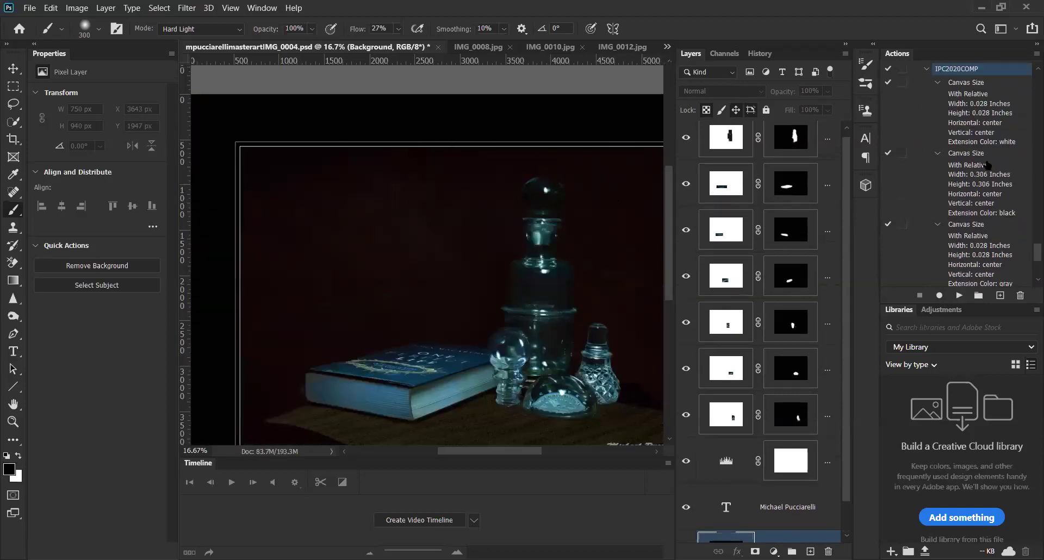
{"action": "scroll", "coordinate": [984, 169], "scroll_direction": "down", "scroll_amount": 5}
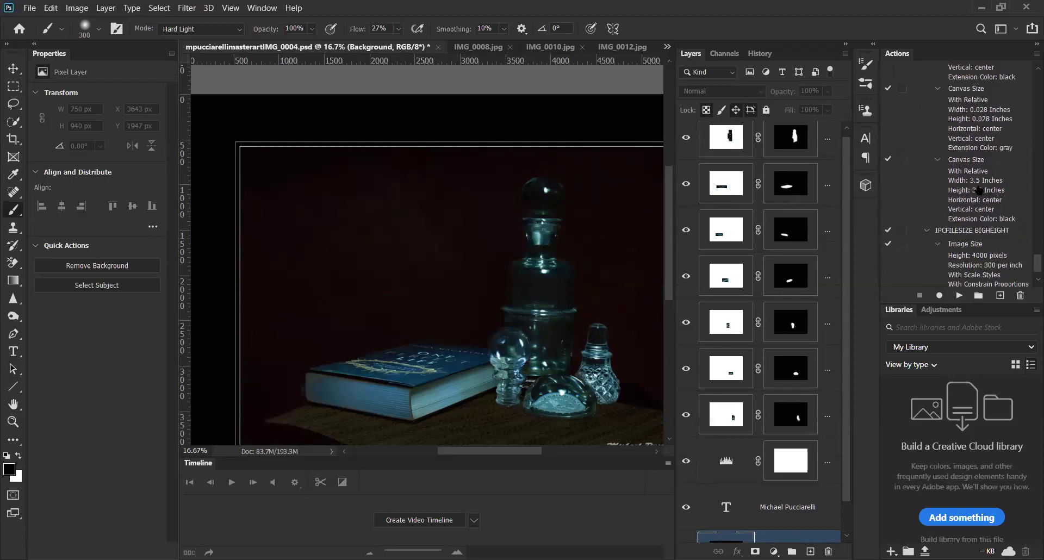
Play the IPCBIGWIDTH action to resize the glassware image.
{"action": "scroll", "coordinate": [968, 248], "scroll_direction": "down", "scroll_amount": 2}
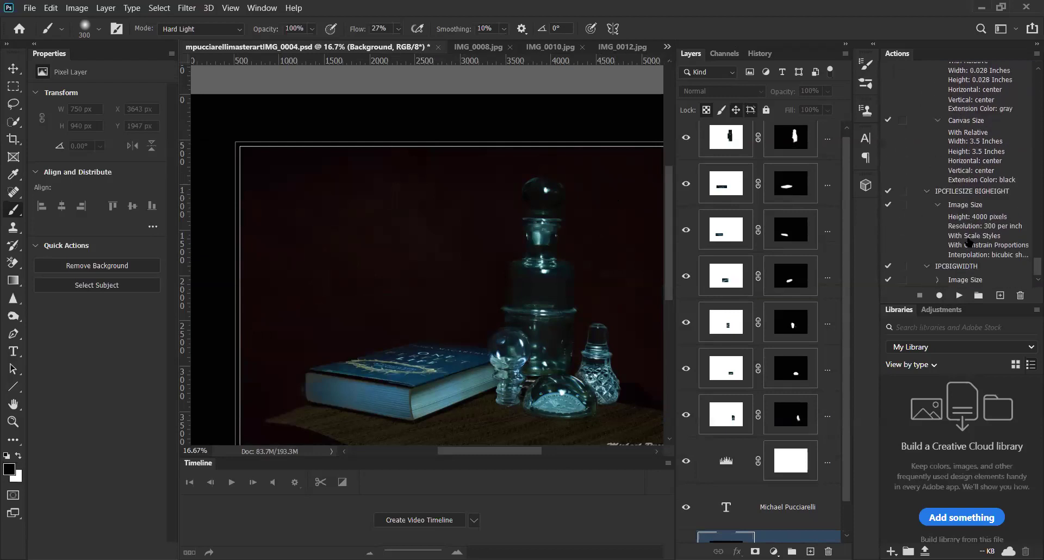
{"action": "left_click", "coordinate": [947, 269]}
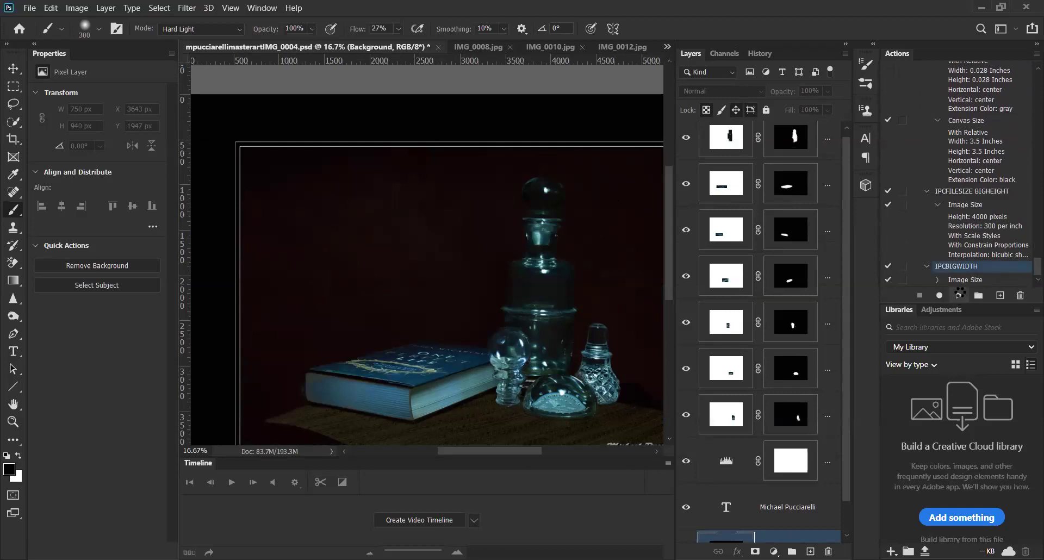
{"action": "left_click", "coordinate": [960, 294]}
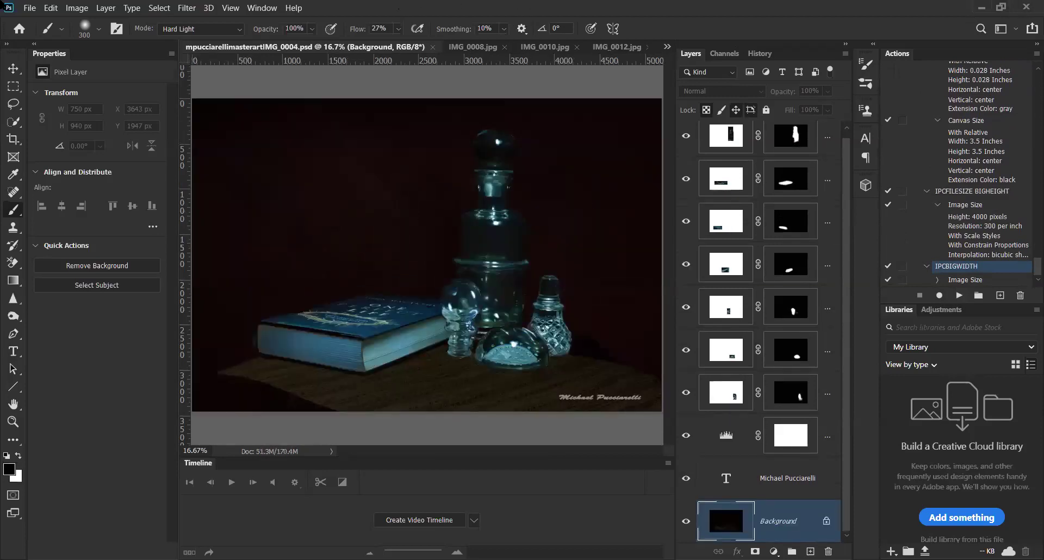
Close all images and open mpucciarelliIMG_0003.psd from Still life > black plexi > deodorant and vitamins selections.
{"action": "left_click", "coordinate": [28, 8]}
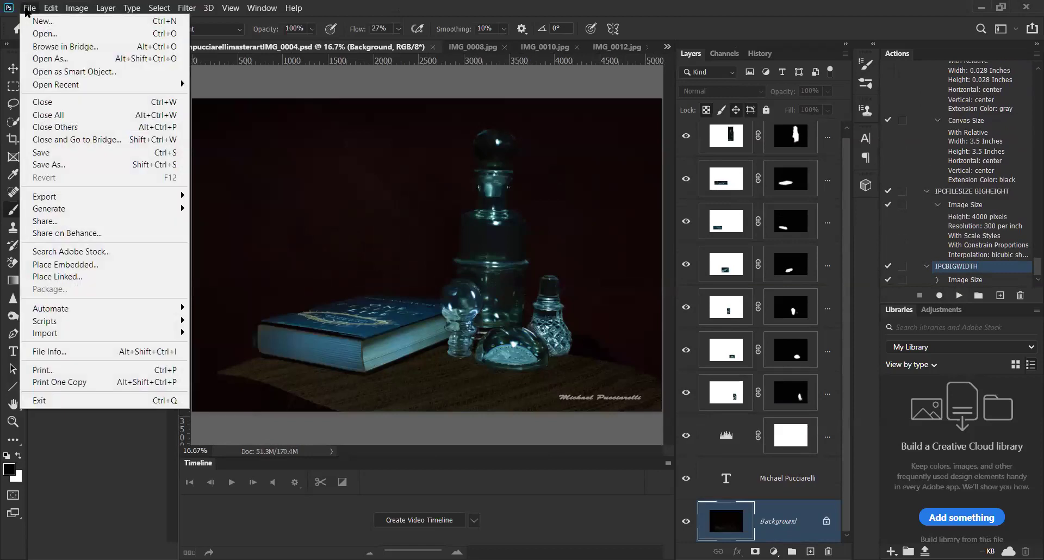
{"action": "left_click", "coordinate": [60, 119]}
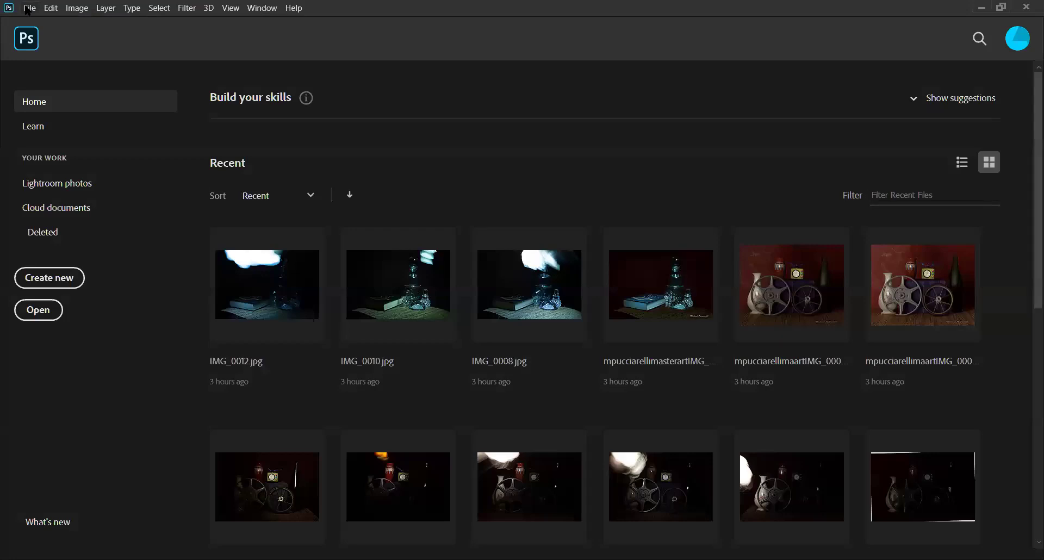
{"action": "left_click", "coordinate": [38, 314]}
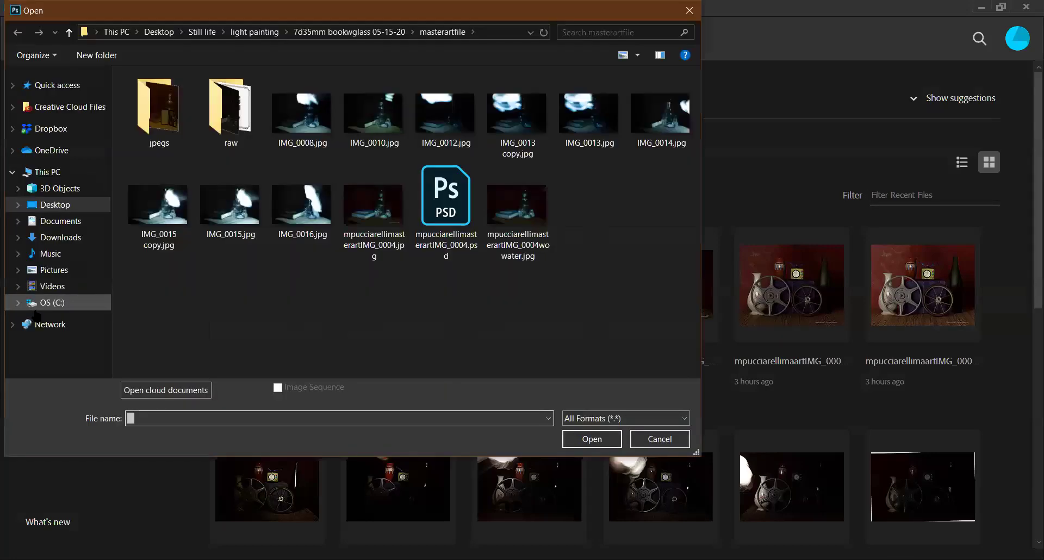
{"action": "left_click", "coordinate": [61, 207]}
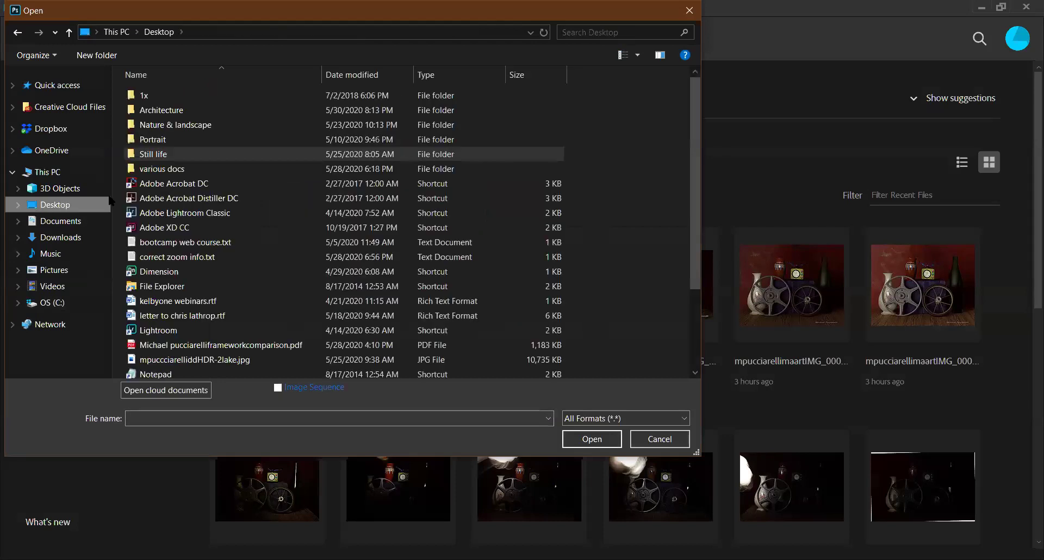
{"action": "double_click", "coordinate": [166, 155]}
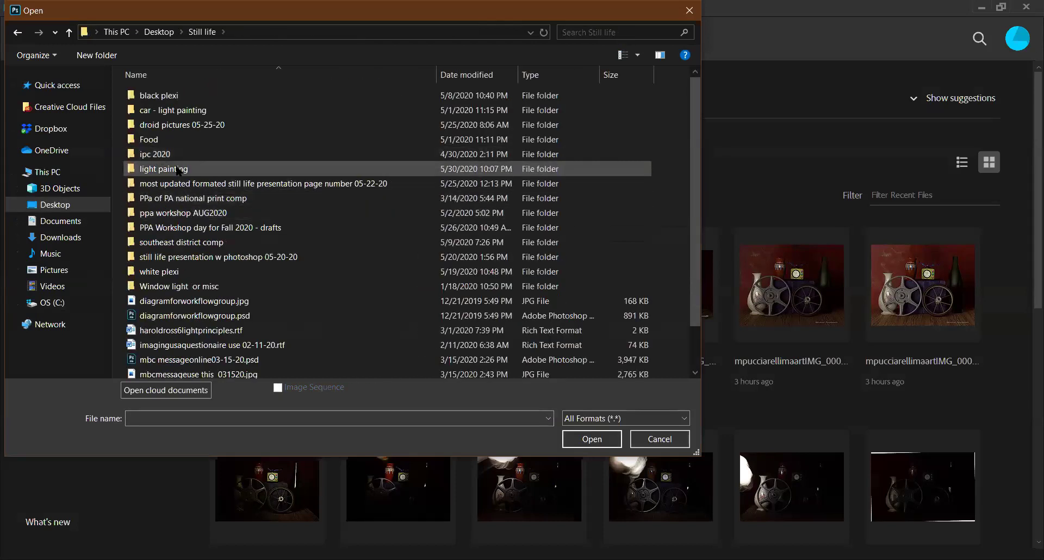
{"action": "left_click", "coordinate": [171, 93]}
{"action": "double_click", "coordinate": [172, 93]}
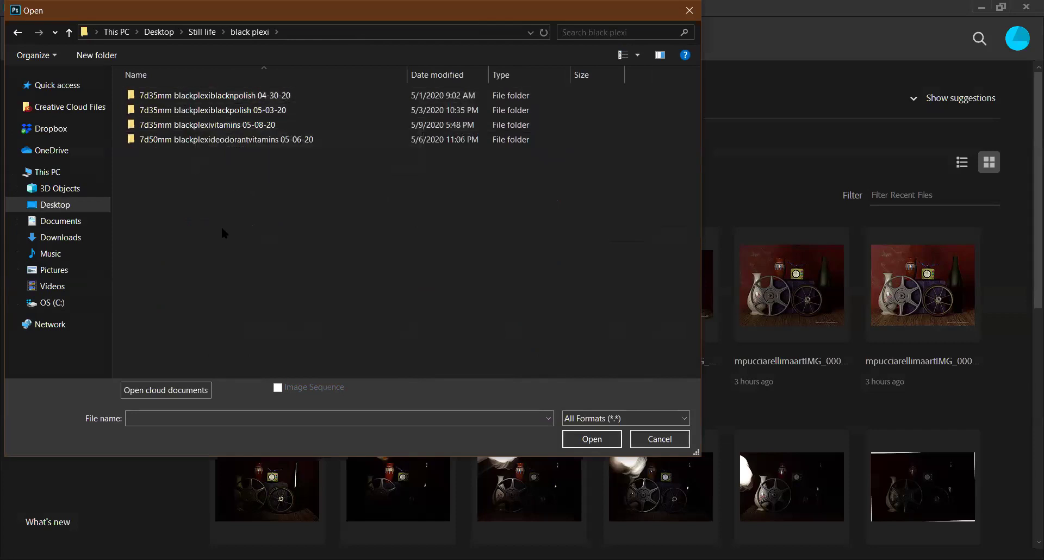
{"action": "double_click", "coordinate": [220, 139]}
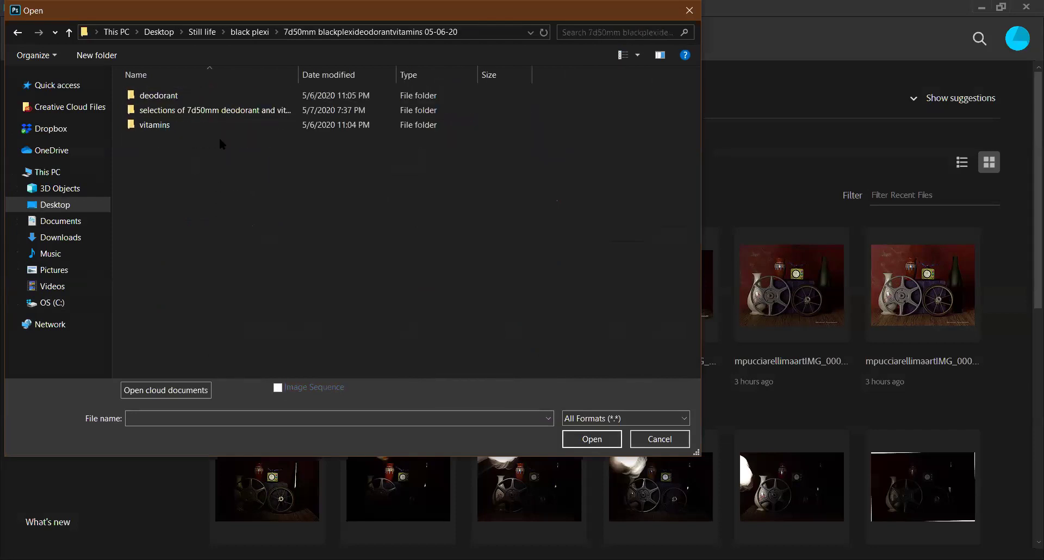
{"action": "double_click", "coordinate": [186, 110]}
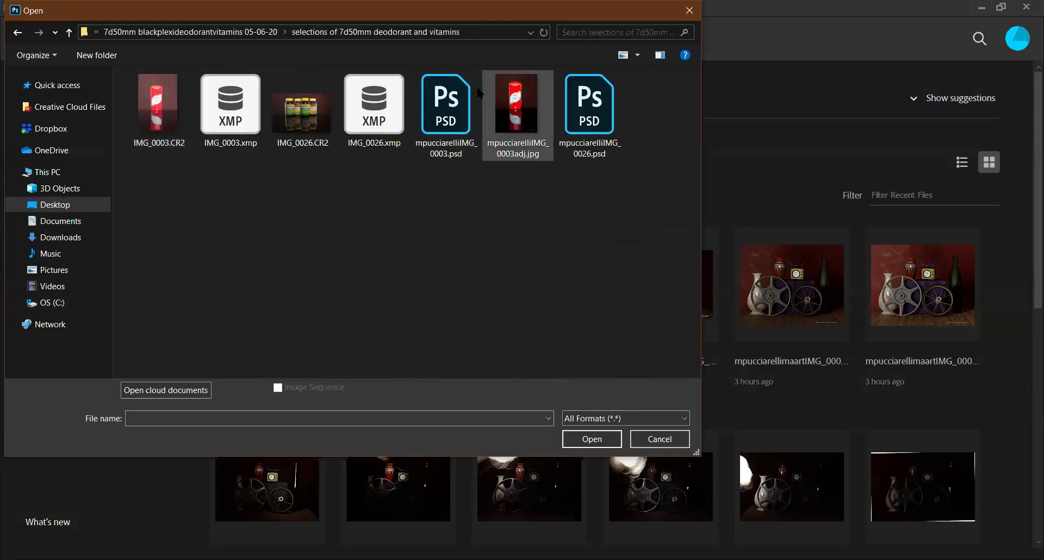
{"action": "left_click", "coordinate": [454, 104]}
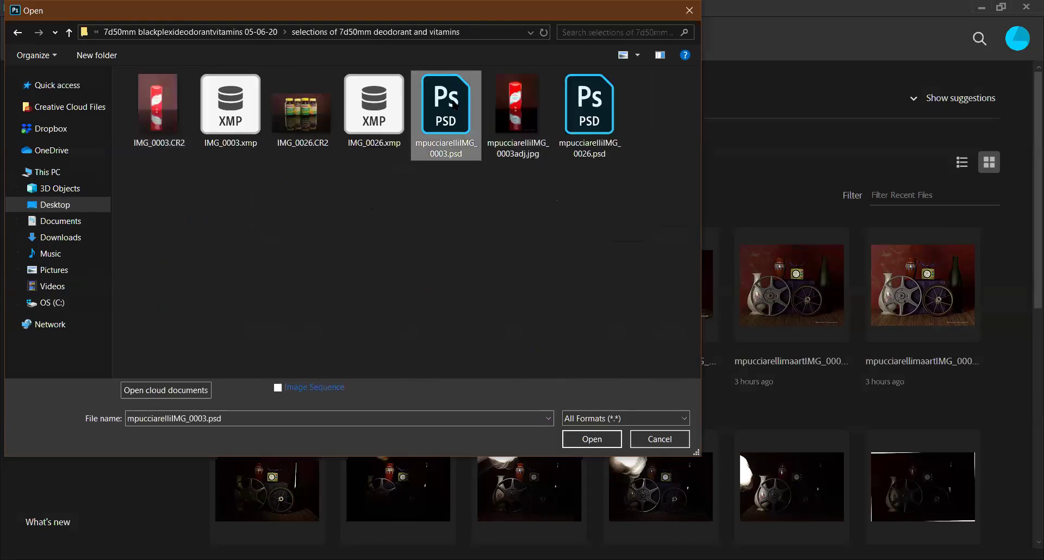
{"action": "left_click", "coordinate": [594, 439]}
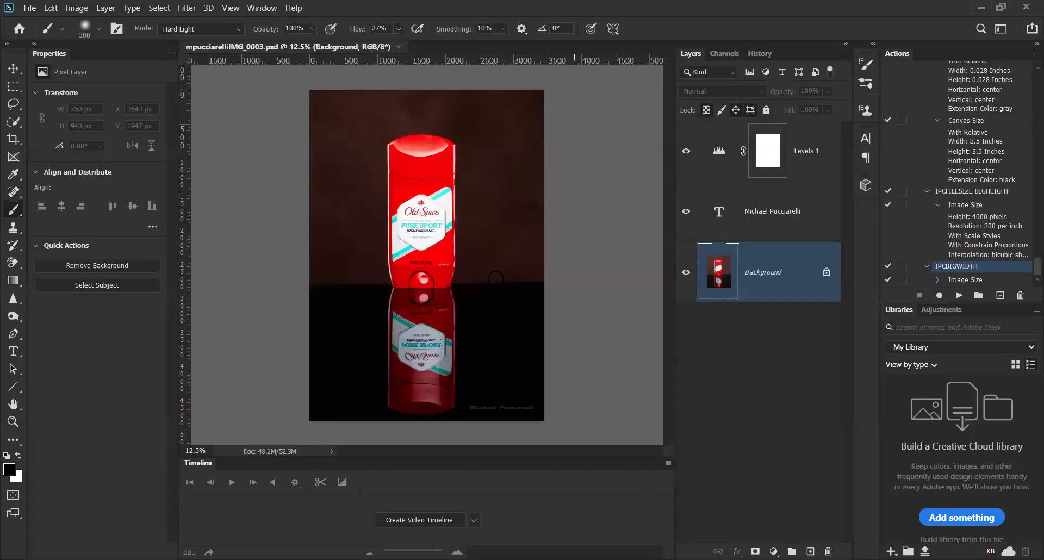
Open the Camera Raw Filter and apply Upright Auto perspective correction to the bottle.
{"action": "left_click", "coordinate": [187, 8]}
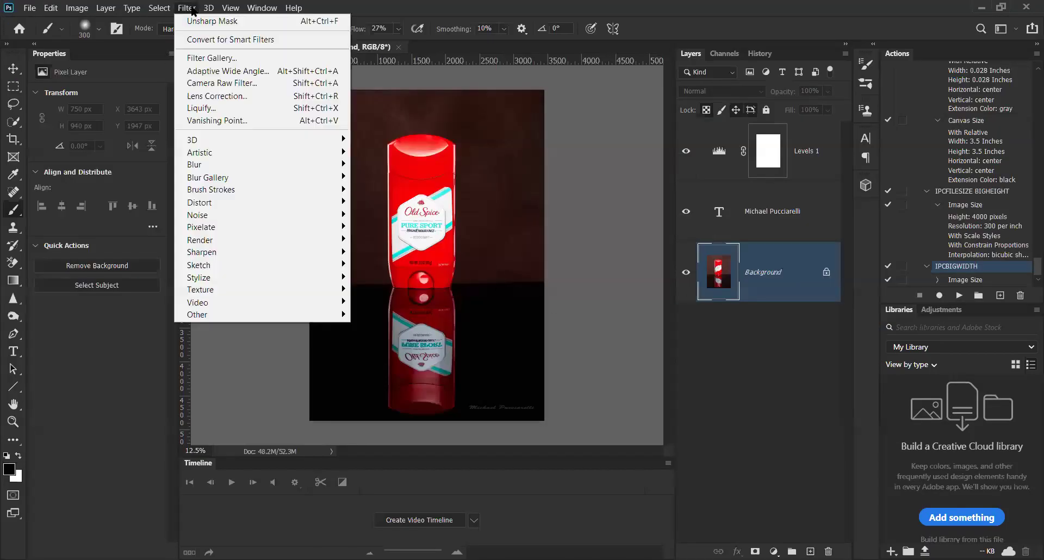
{"action": "left_click", "coordinate": [228, 83]}
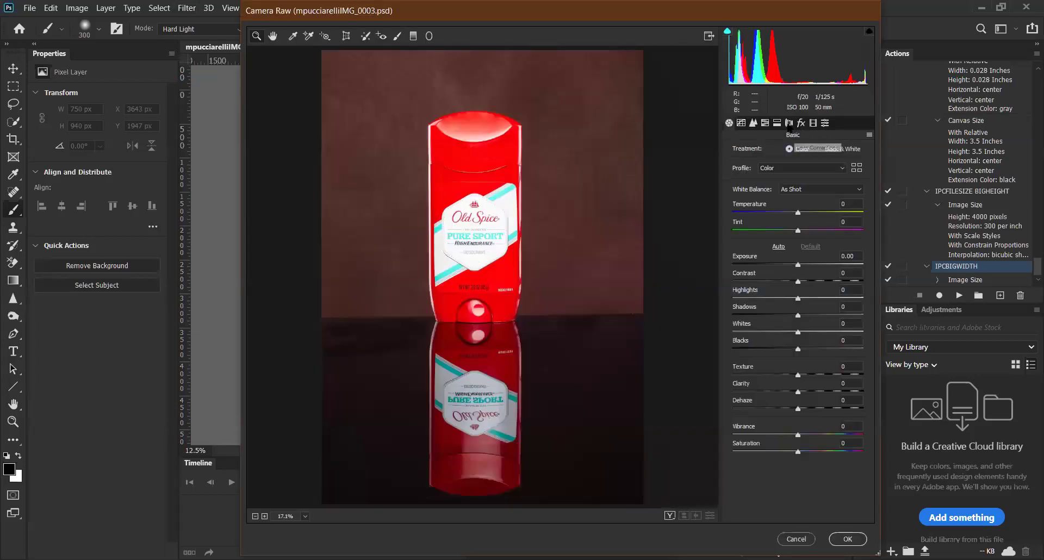
{"action": "left_click", "coordinate": [789, 124]}
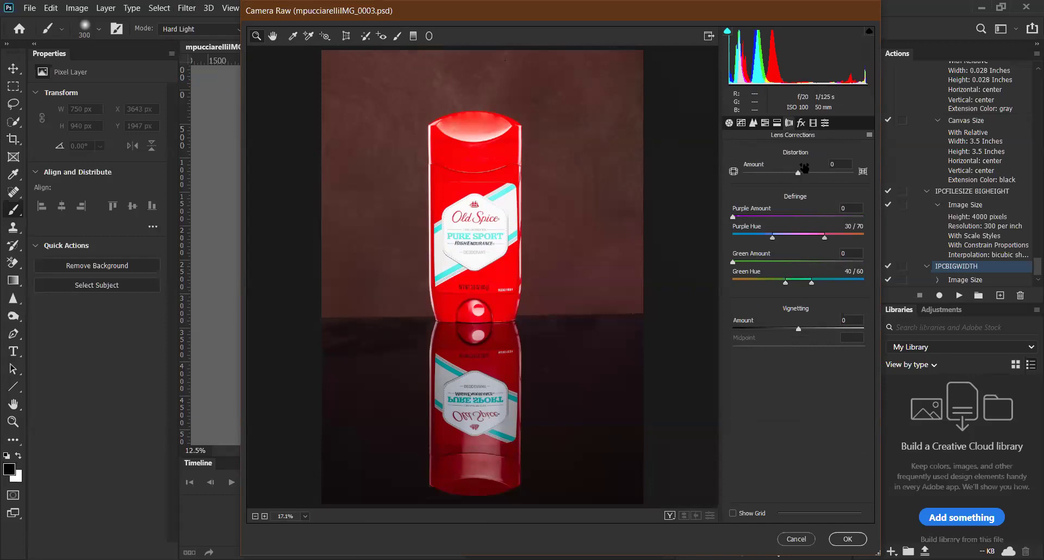
{"action": "left_click", "coordinate": [347, 37]}
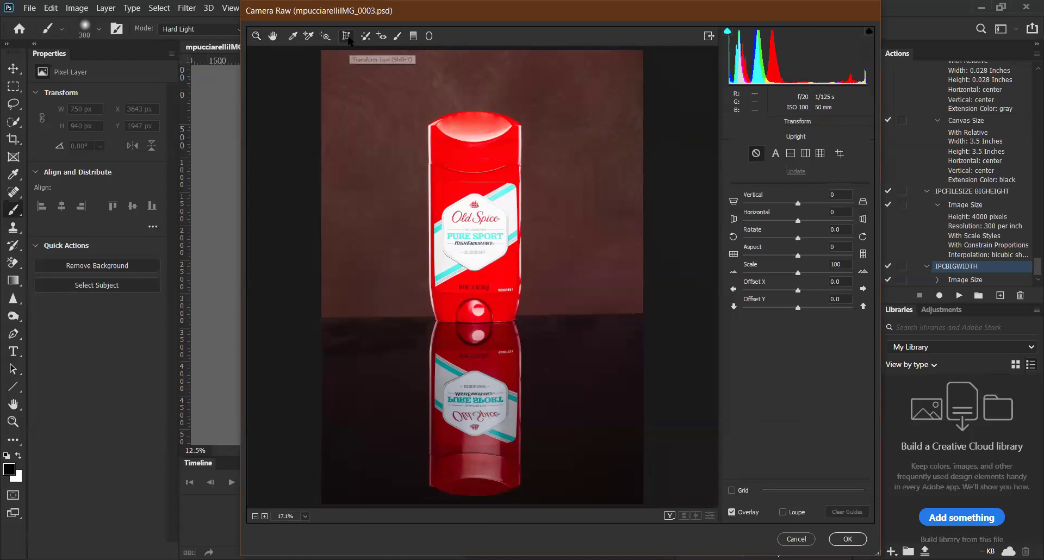
{"action": "left_click", "coordinate": [776, 154]}
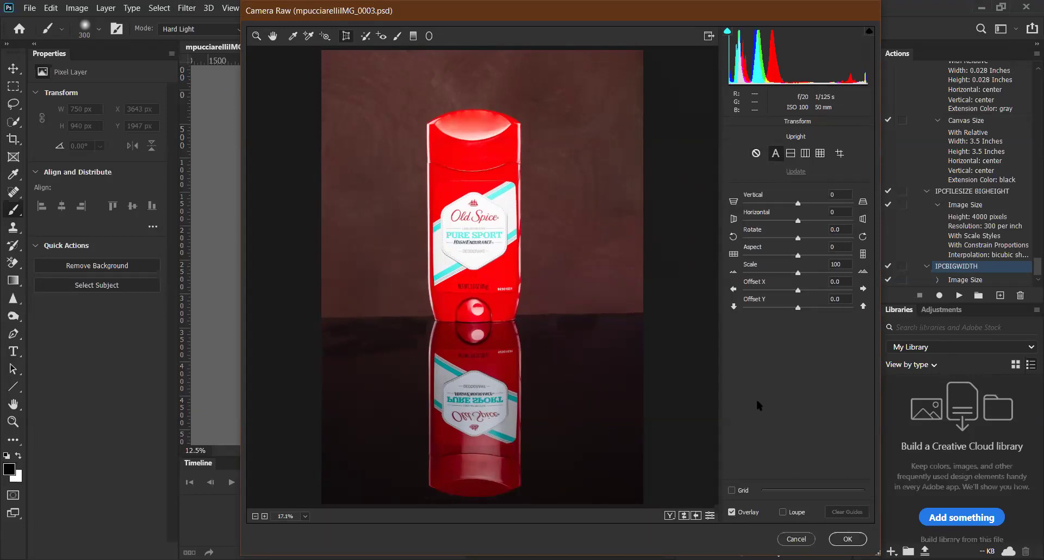
{"action": "left_click", "coordinate": [256, 36]}
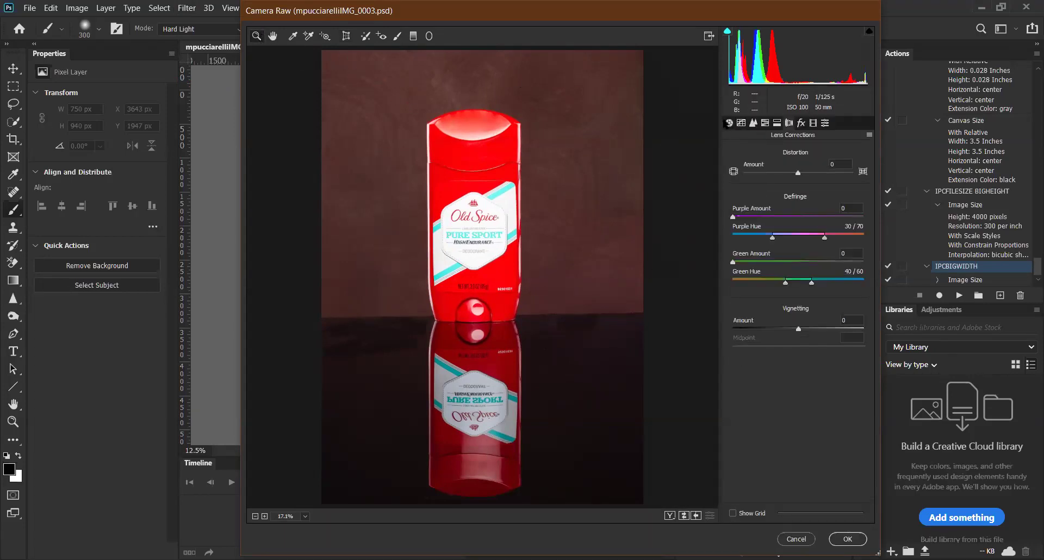
Set Texture to +5 and Clarity to +8 in Camera Raw's Basic settings.
{"action": "left_click", "coordinate": [728, 123]}
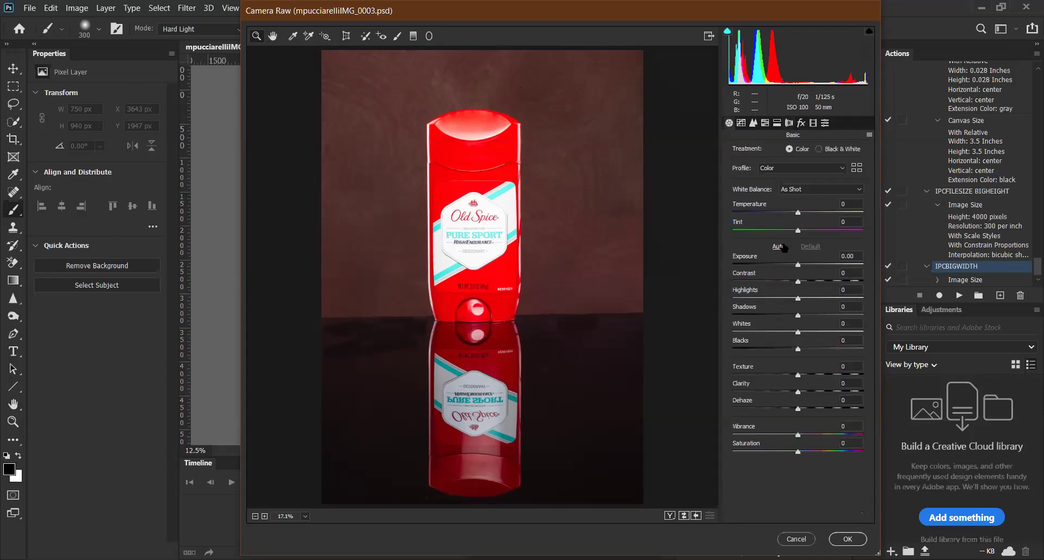
{"action": "left_click", "coordinate": [801, 376]}
{"action": "key", "text": "Tab"}
{"action": "left_click_drag", "start_coordinate": [800, 396], "coordinate": [806, 396]}
Set sharpening Amount 150, Detail 80 and Masking 49 in Camera Raw's Detail panel.
{"action": "left_click", "coordinate": [753, 122]}
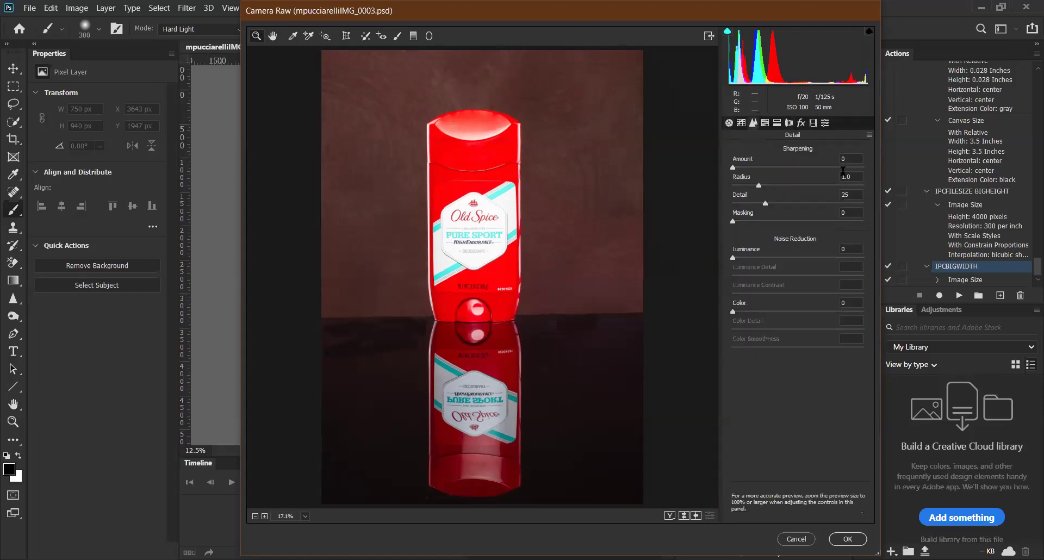
{"action": "left_click", "coordinate": [738, 168]}
{"action": "left_click_drag", "start_coordinate": [752, 173], "coordinate": [866, 187]}
{"action": "left_click_drag", "start_coordinate": [766, 204], "coordinate": [837, 204]}
{"action": "left_click_drag", "start_coordinate": [736, 223], "coordinate": [796, 224]}
Apply the Camera Raw edits, check the signature layer and Levels 1, then return to the slides.
{"action": "left_click", "coordinate": [848, 539]}
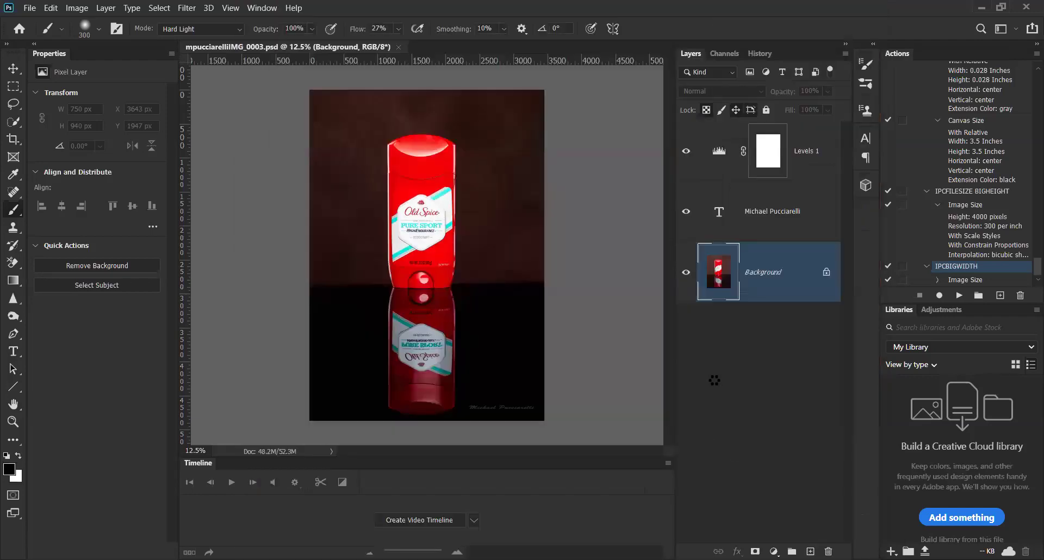
{"action": "left_click", "coordinate": [687, 211]}
{"action": "left_click", "coordinate": [687, 211]}
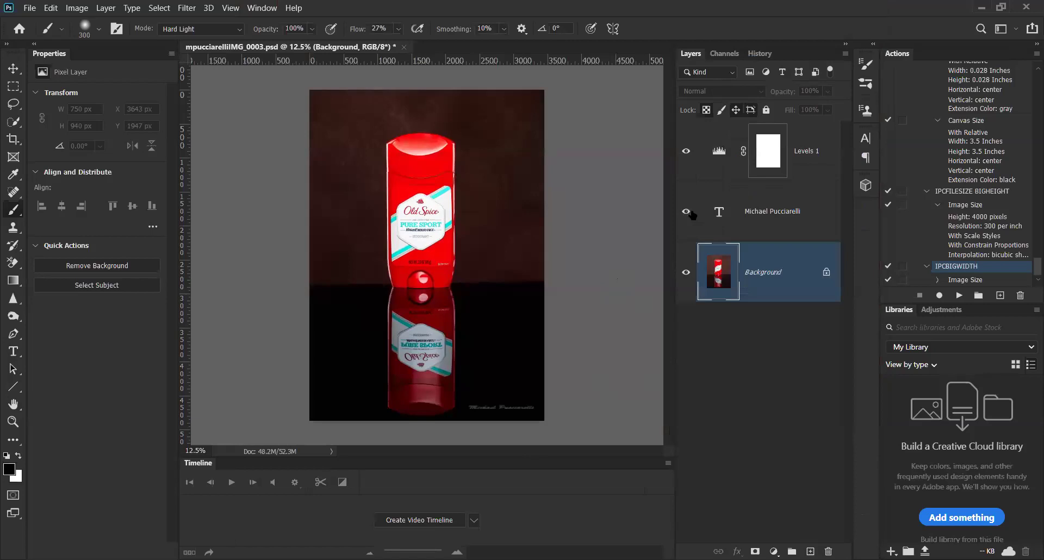
{"action": "left_click", "coordinate": [720, 151]}
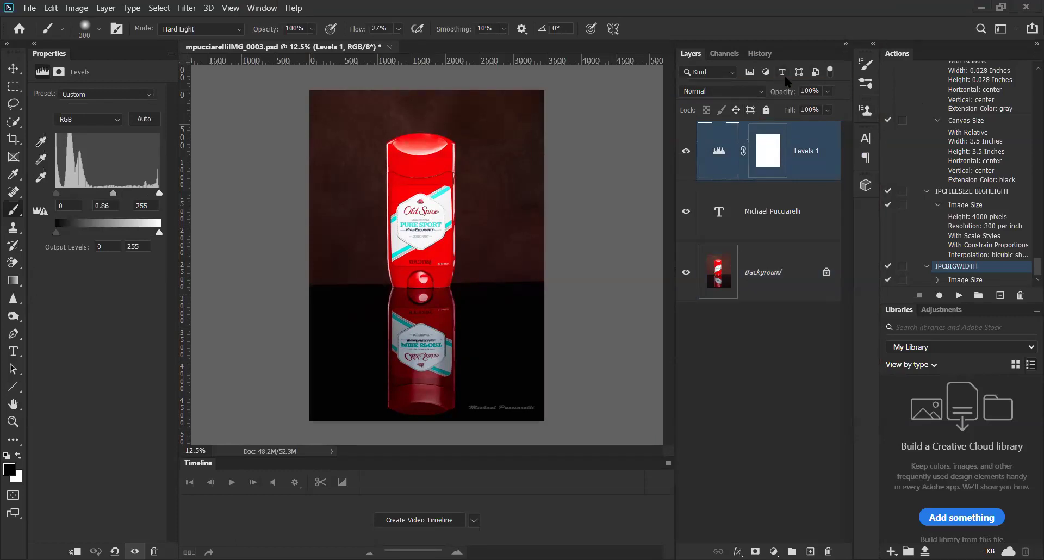
{"action": "key", "text": "alt+Tab"}
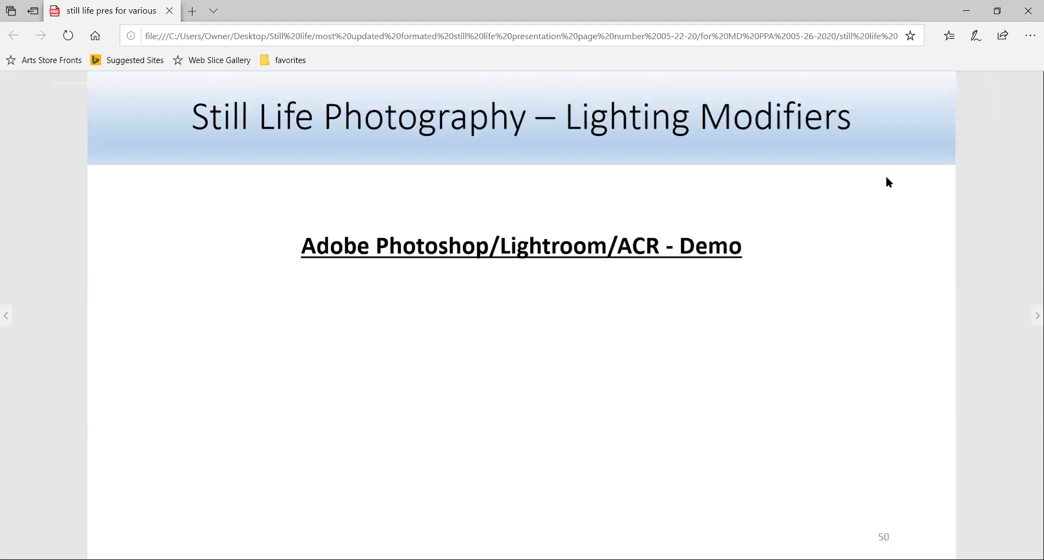
Advance the PDF from page 50 past the business links slide to the page 52 Q & A slide.
{"action": "key", "text": "Right"}
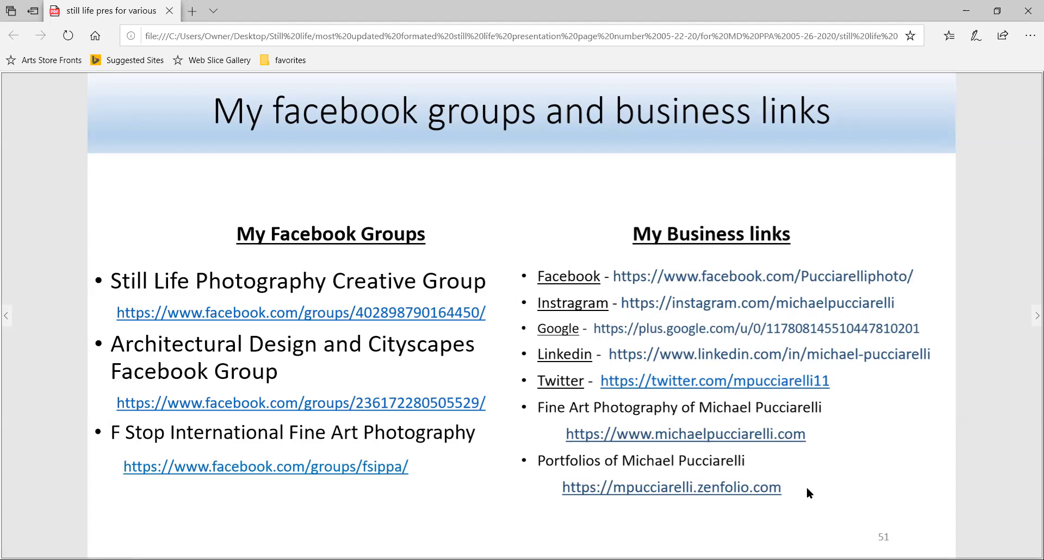
{"action": "key", "text": "Right"}
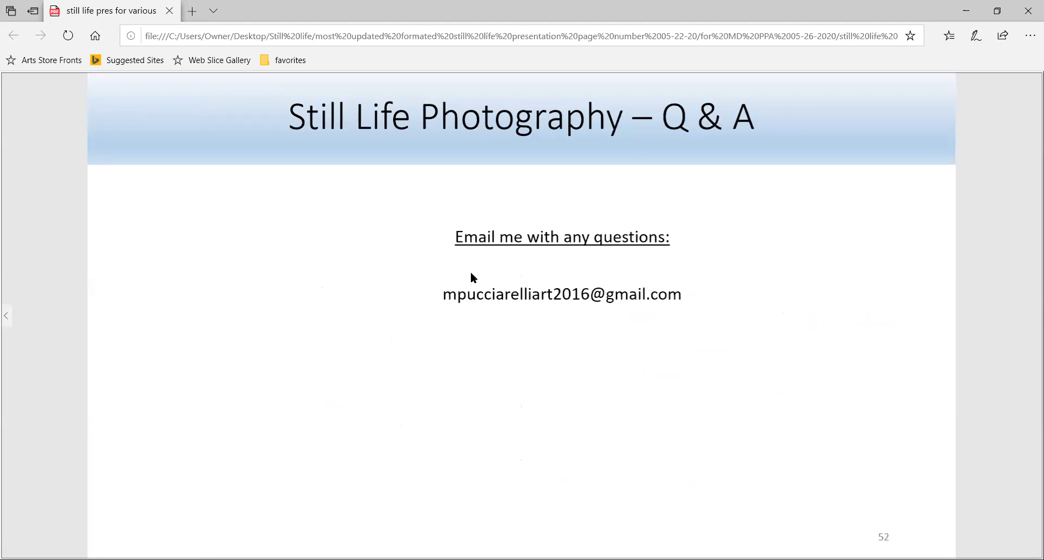
{"action": "mouse_move", "coordinate": [777, 82]}
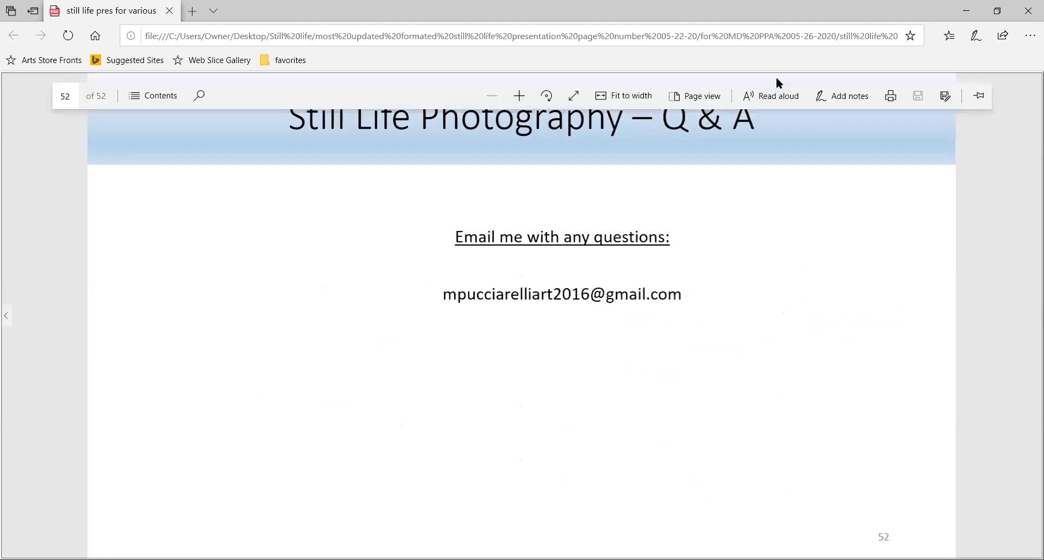